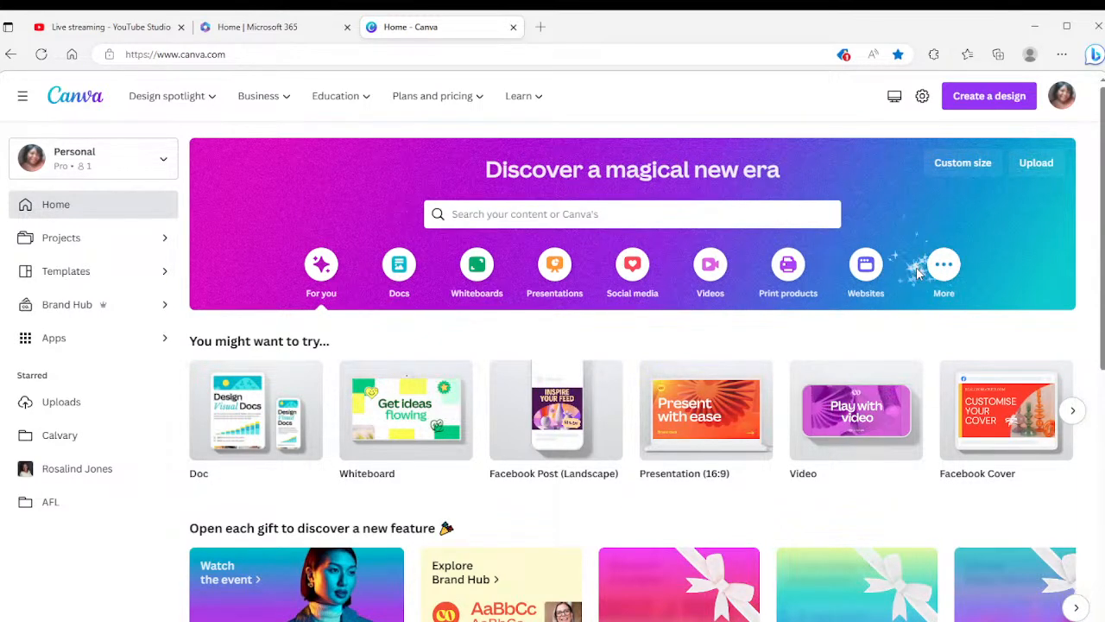
Step: Open the memorial presentation from the Recent designs list
{"action": "scroll", "coordinate": [682, 190], "scroll_direction": "down", "scroll_amount": 5}
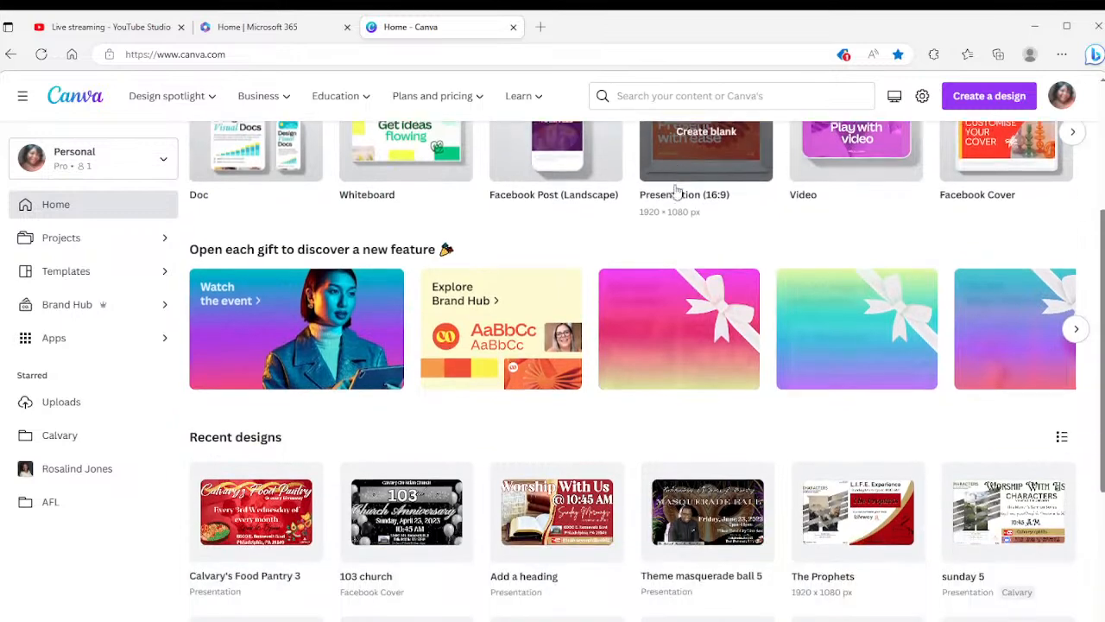
{"action": "scroll", "coordinate": [677, 192], "scroll_direction": "down", "scroll_amount": 3}
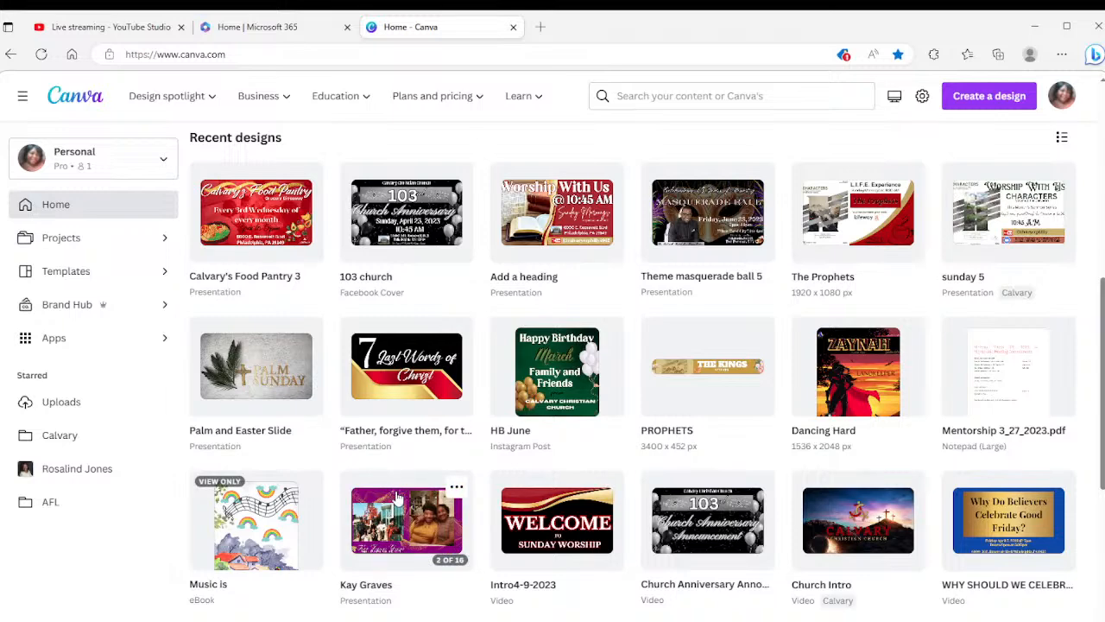
{"action": "left_click", "coordinate": [394, 528]}
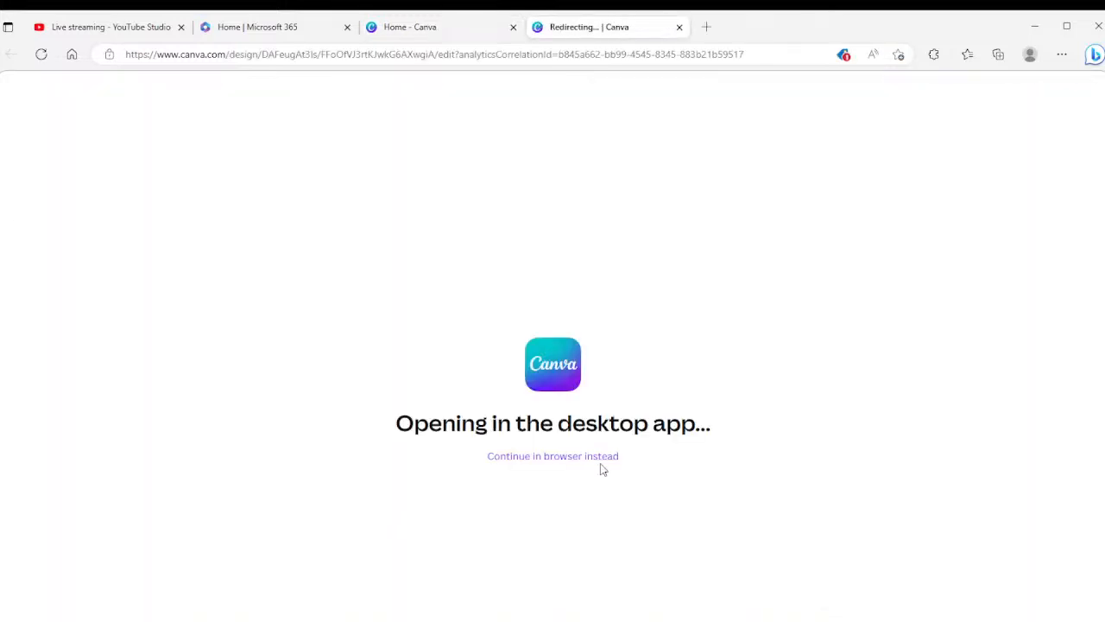
Step: Continue editing the memorial presentation in the browser instead of the desktop app
{"action": "left_click", "coordinate": [567, 461]}
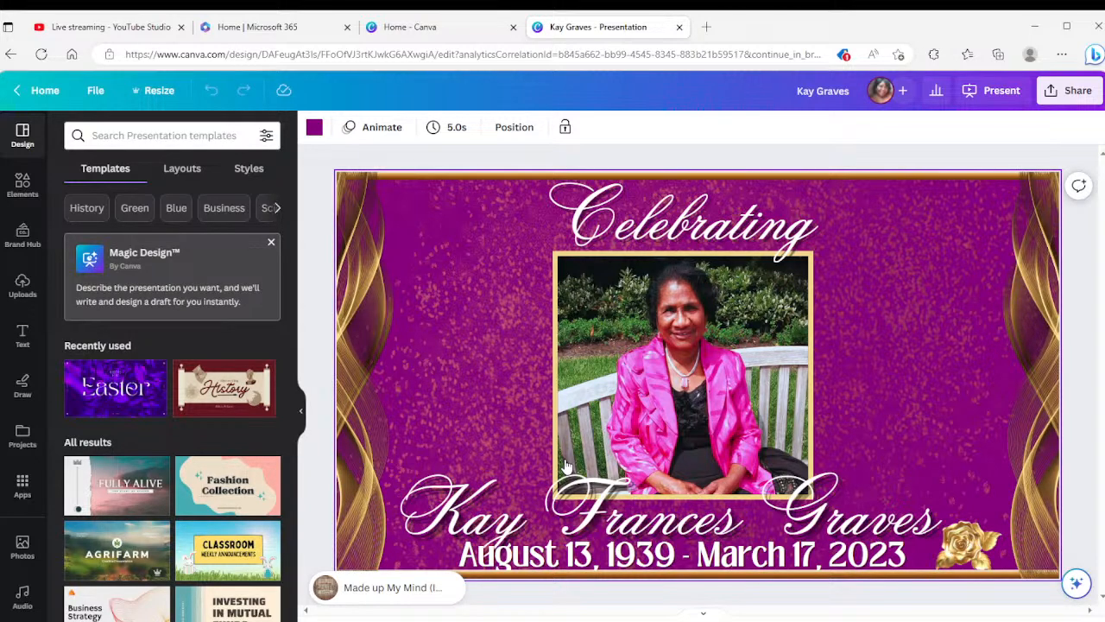
Step: Select the dates line under the name and open its font list, currently Loubag SemiBold 52
{"action": "left_click", "coordinate": [740, 510]}
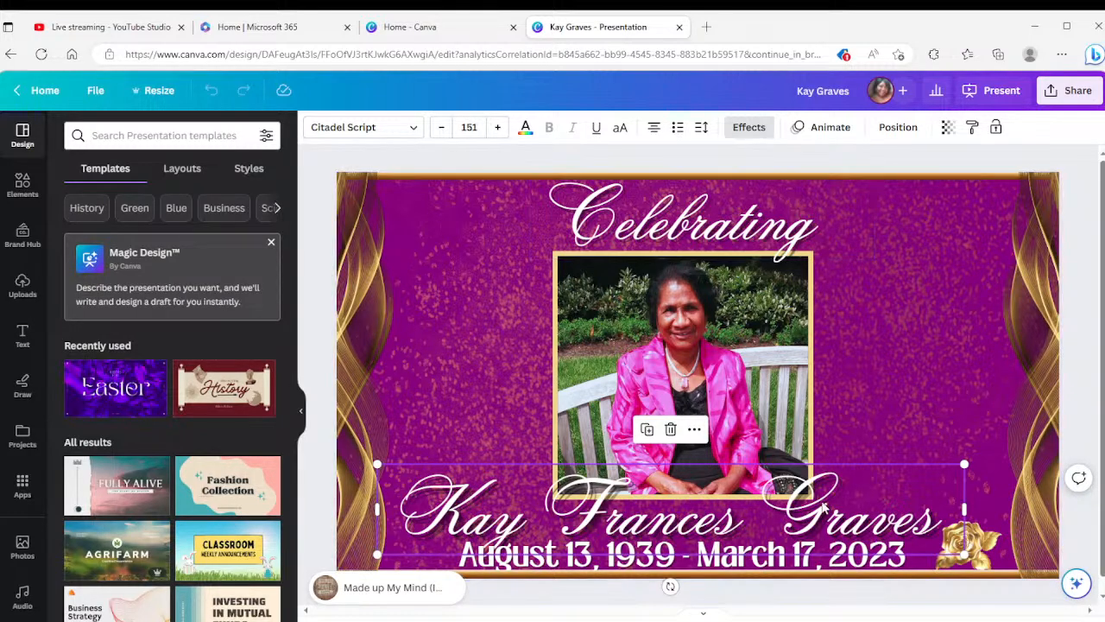
{"action": "left_click", "coordinate": [799, 563]}
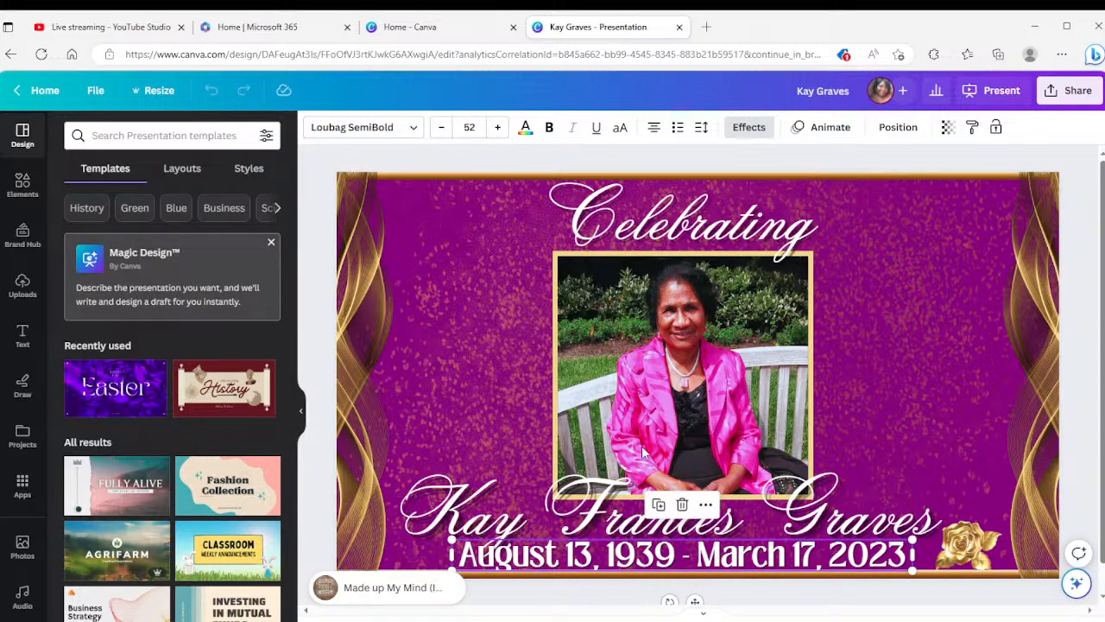
{"action": "left_click", "coordinate": [383, 129]}
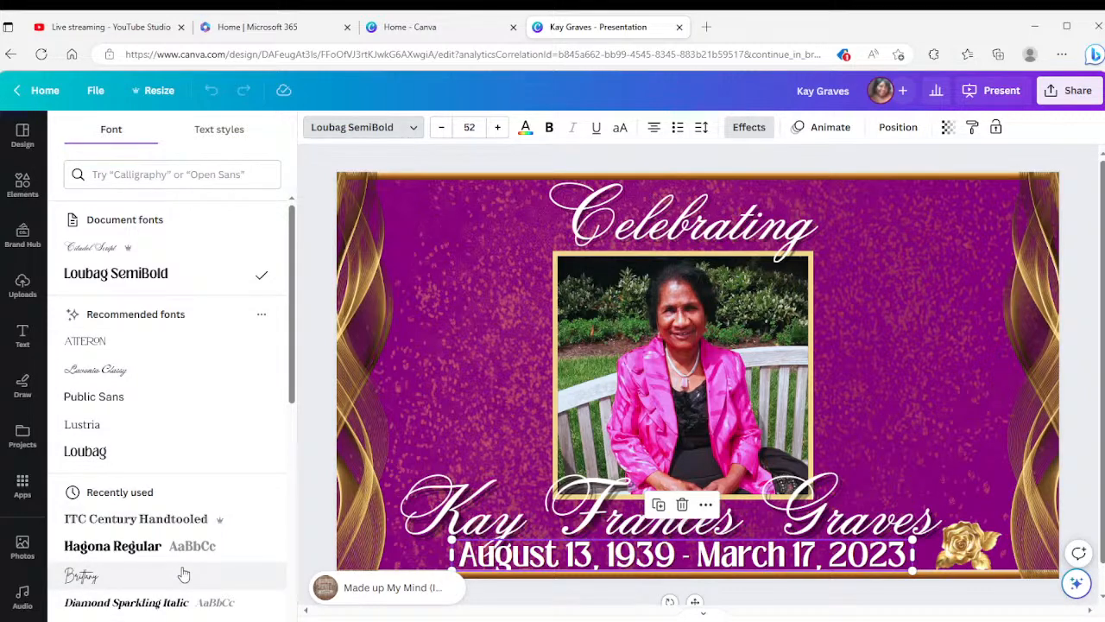
{"action": "scroll", "coordinate": [183, 574], "scroll_direction": "down", "scroll_amount": 3}
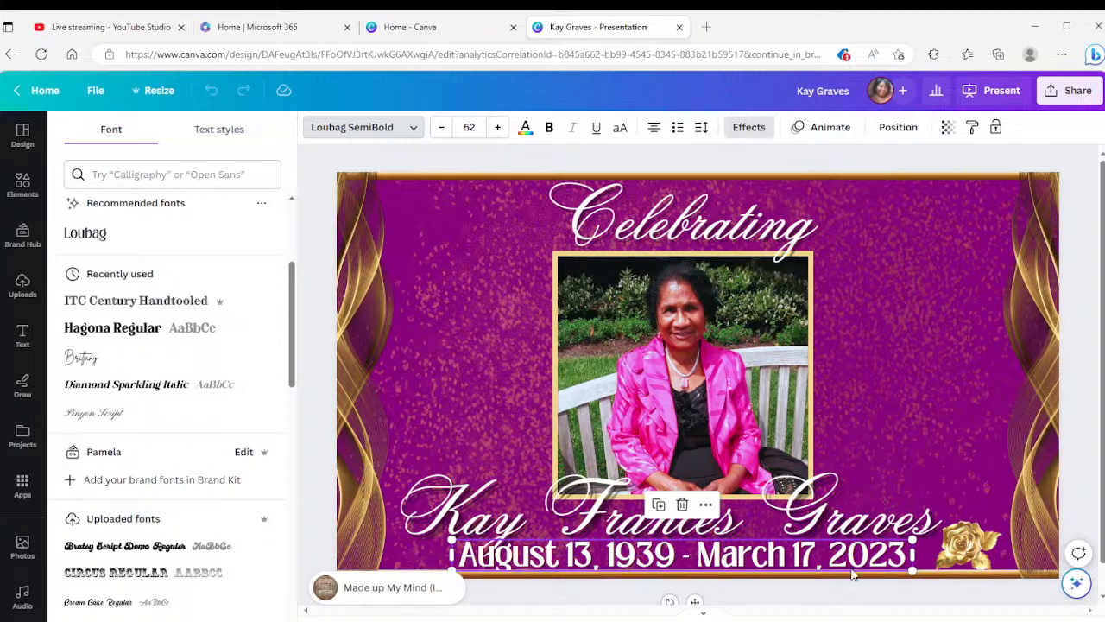
{"action": "left_click", "coordinate": [163, 388]}
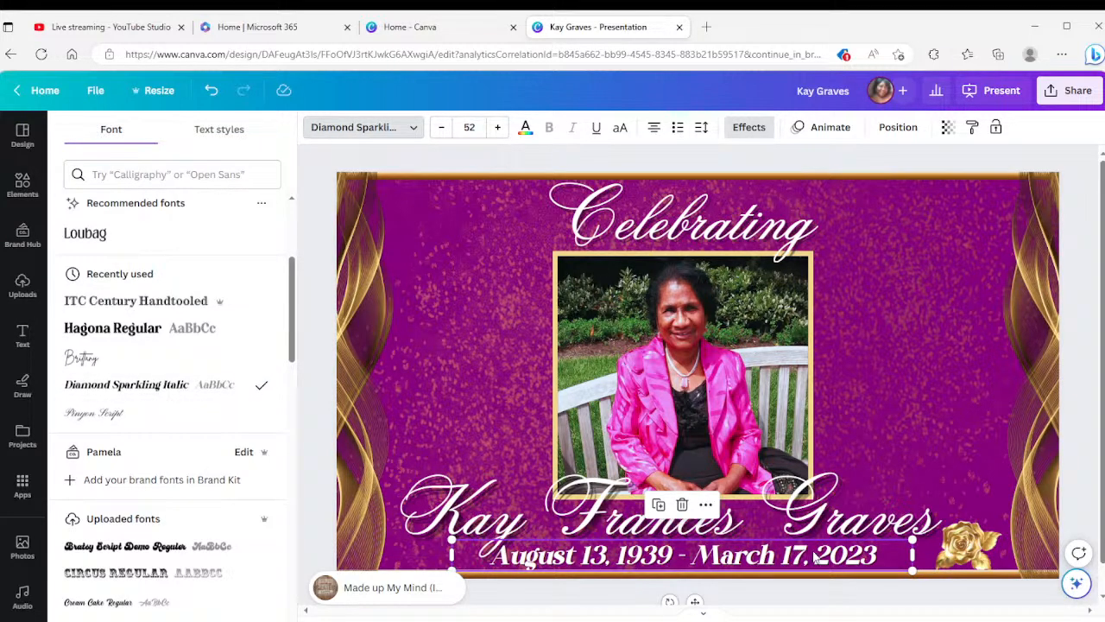
{"action": "scroll", "coordinate": [153, 518], "scroll_direction": "down", "scroll_amount": 3}
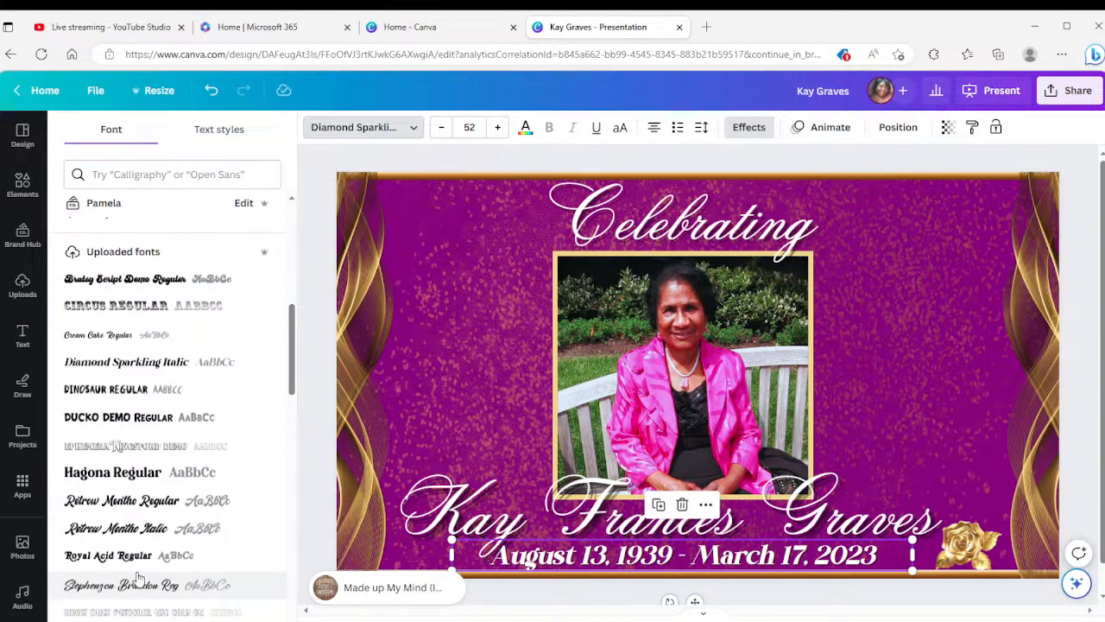
{"action": "scroll", "coordinate": [138, 577], "scroll_direction": "down", "scroll_amount": 1}
{"action": "scroll", "coordinate": [138, 576], "scroll_direction": "down", "scroll_amount": 3}
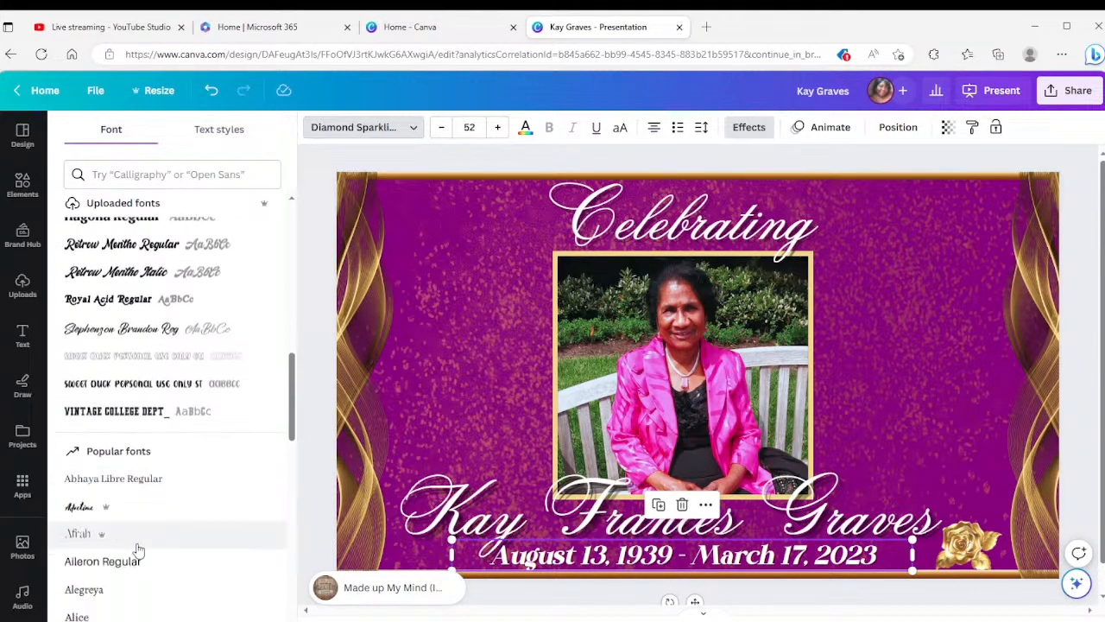
{"action": "scroll", "coordinate": [136, 550], "scroll_direction": "down", "scroll_amount": 3}
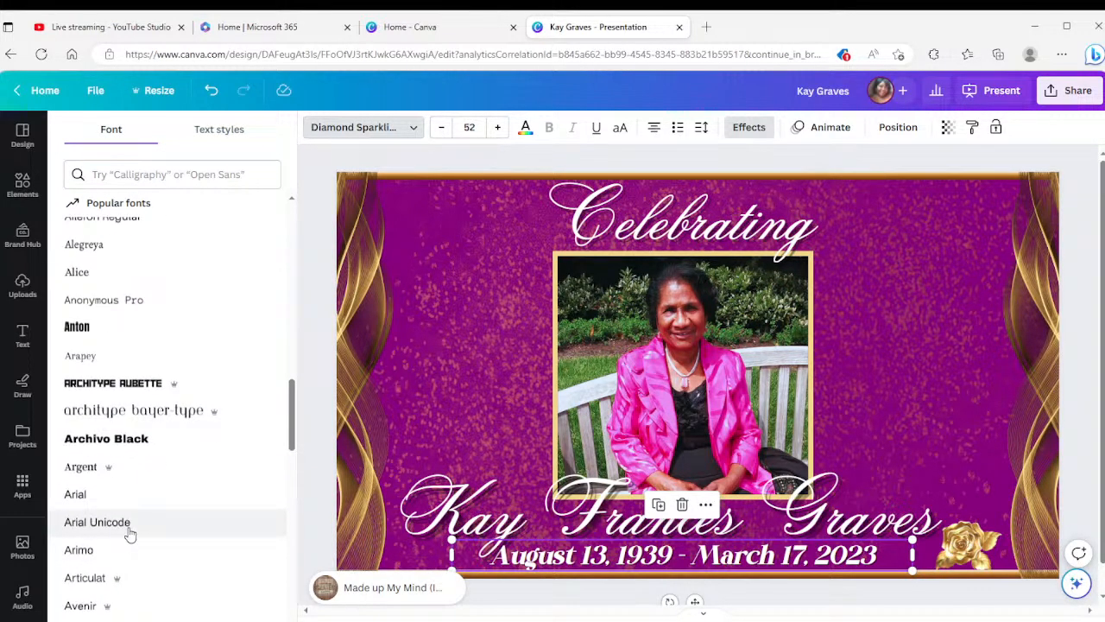
{"action": "scroll", "coordinate": [133, 521], "scroll_direction": "down", "scroll_amount": 2}
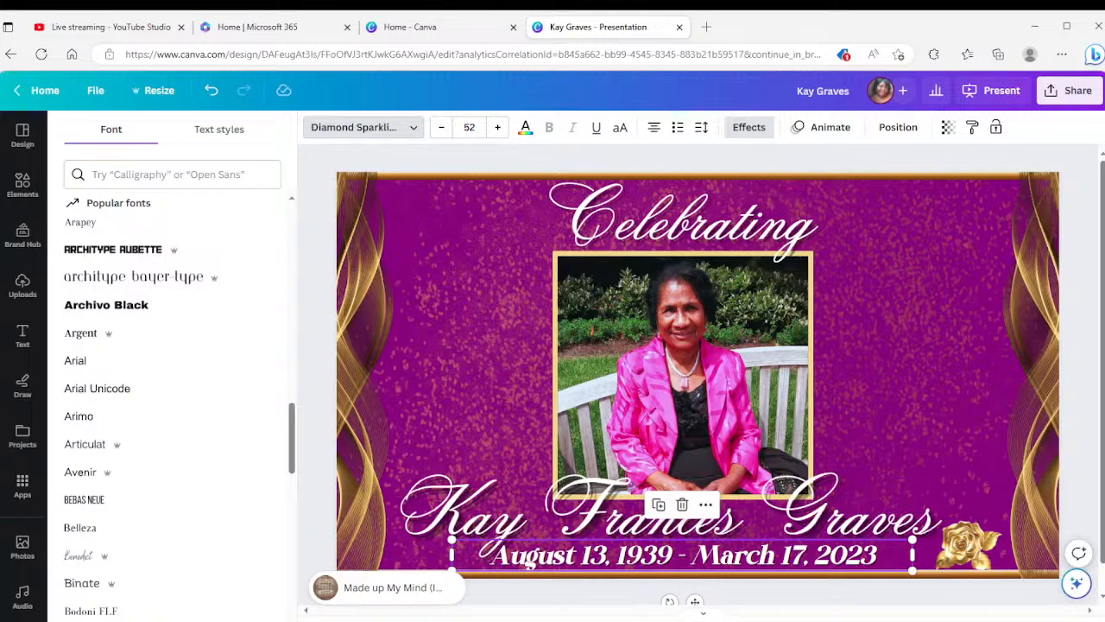
{"action": "left_click", "coordinate": [129, 511]}
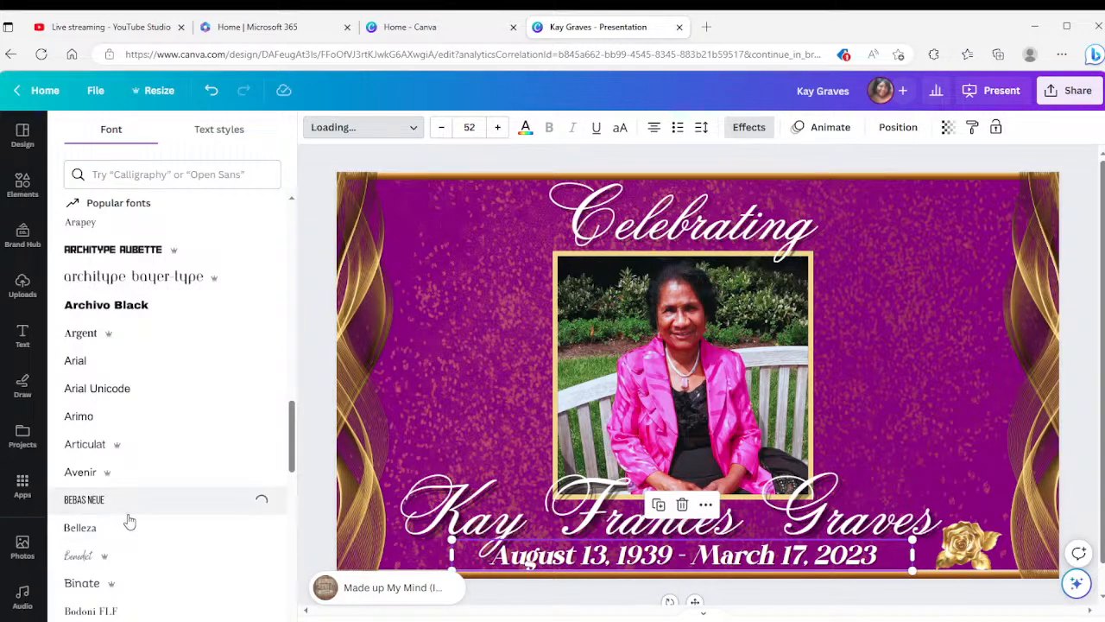
{"action": "left_click", "coordinate": [120, 586]}
{"action": "left_click", "coordinate": [121, 563]}
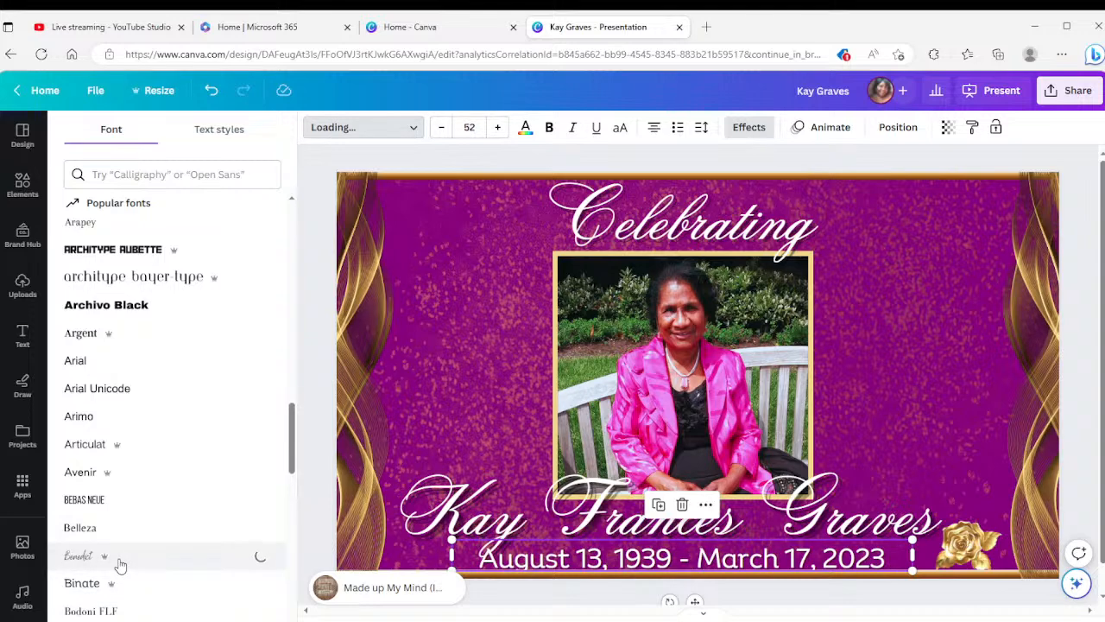
{"action": "scroll", "coordinate": [131, 565], "scroll_direction": "down", "scroll_amount": 3}
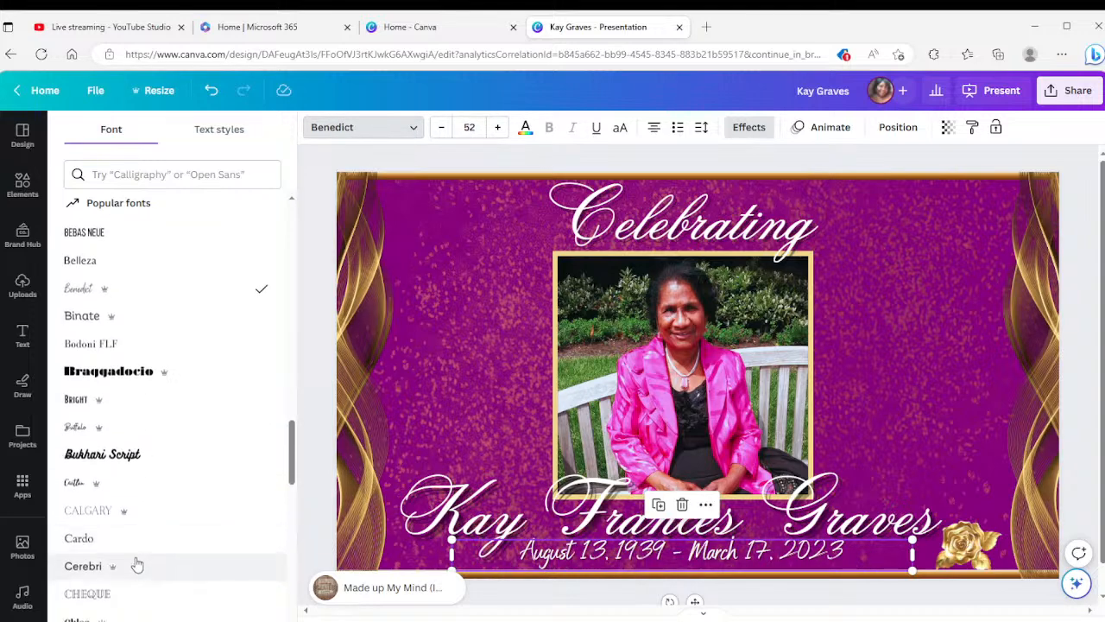
{"action": "left_click", "coordinate": [131, 480]}
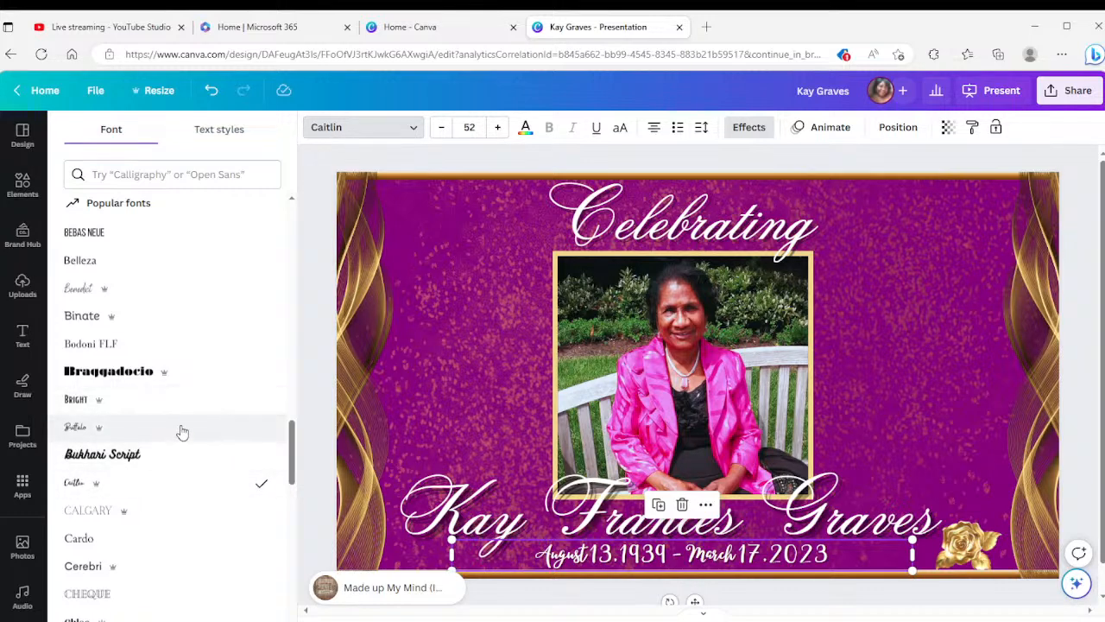
{"action": "scroll", "coordinate": [180, 431], "scroll_direction": "up", "scroll_amount": 3}
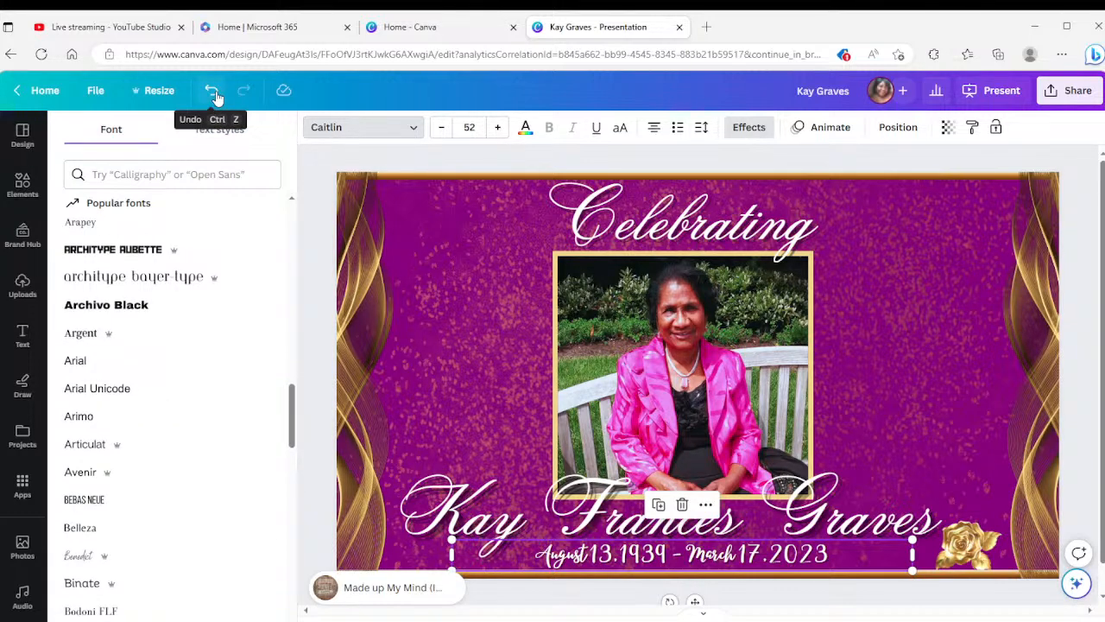
{"action": "left_click", "coordinate": [212, 92]}
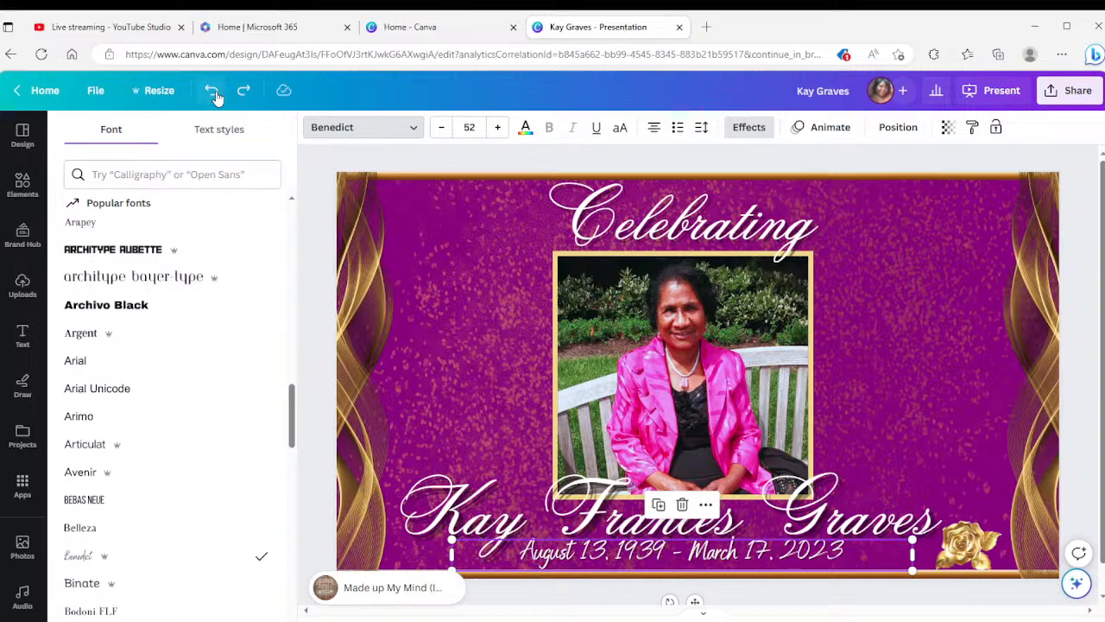
{"action": "left_click", "coordinate": [216, 96]}
{"action": "left_click", "coordinate": [216, 96]}
{"action": "left_click", "coordinate": [219, 97]}
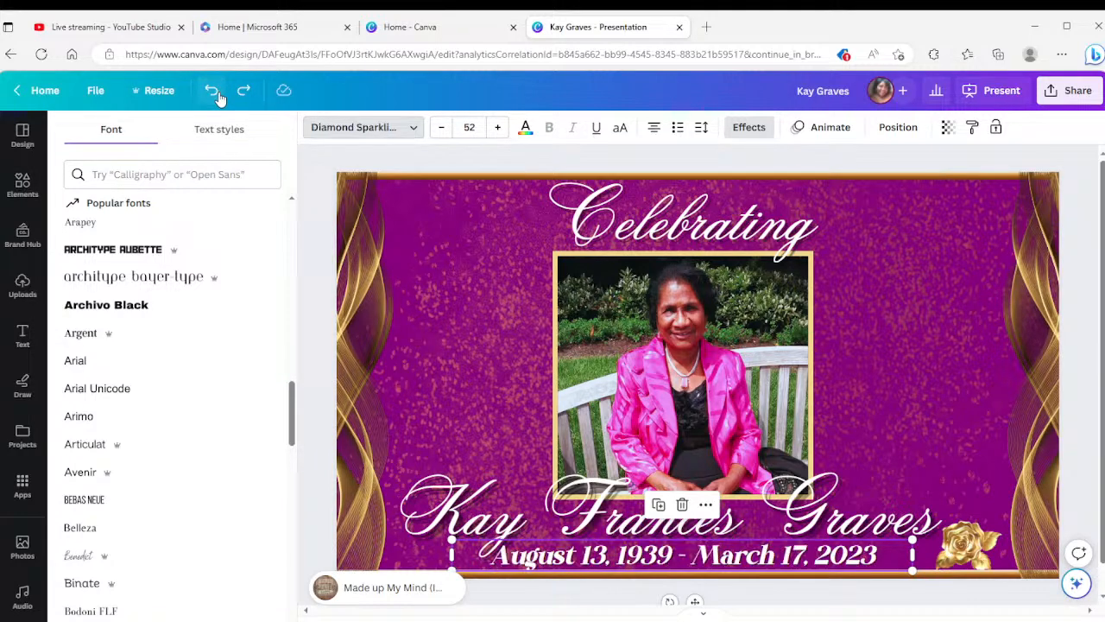
{"action": "left_click", "coordinate": [216, 93]}
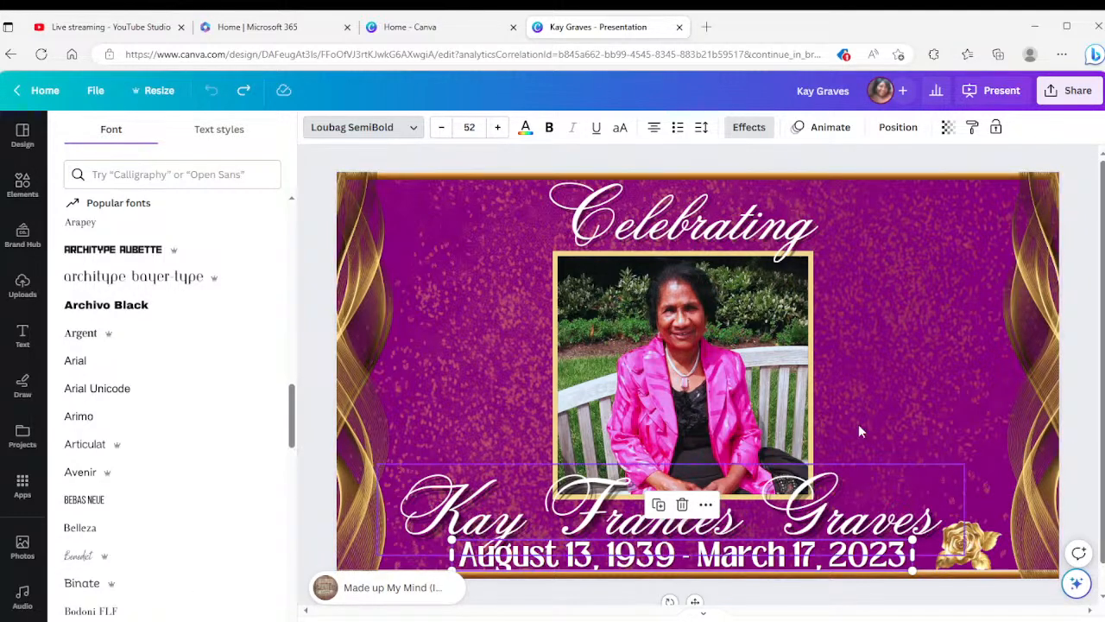
Step: Nudge the gold swirl on the slide's right edge slightly to the right
{"action": "left_click", "coordinate": [379, 269]}
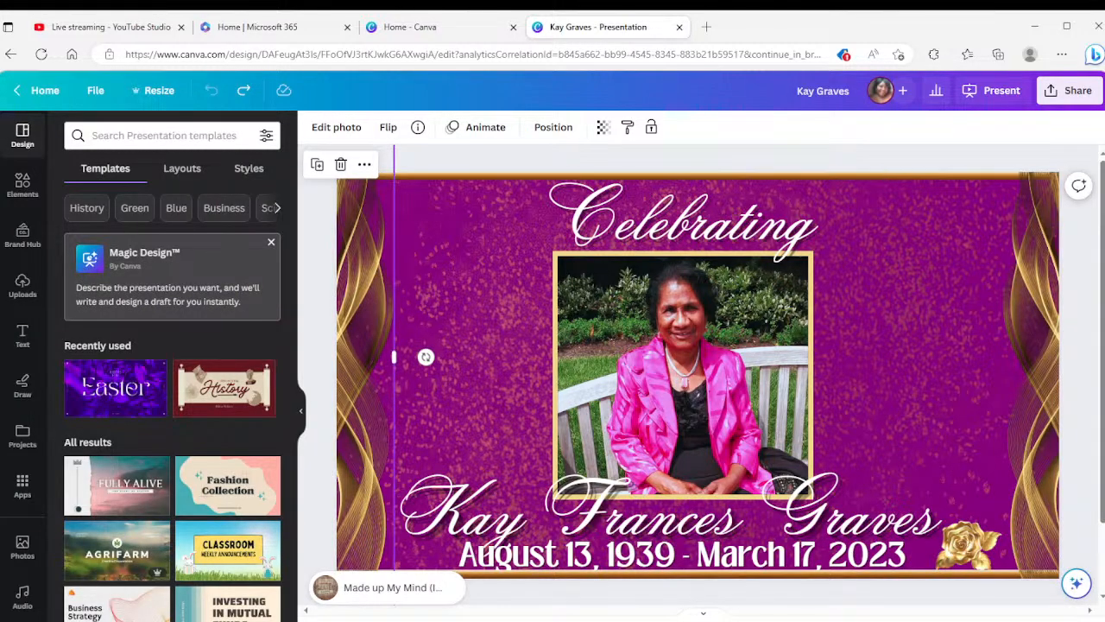
{"action": "left_click", "coordinate": [1041, 322]}
{"action": "left_click_drag", "start_coordinate": [1042, 322], "coordinate": [1039, 322]}
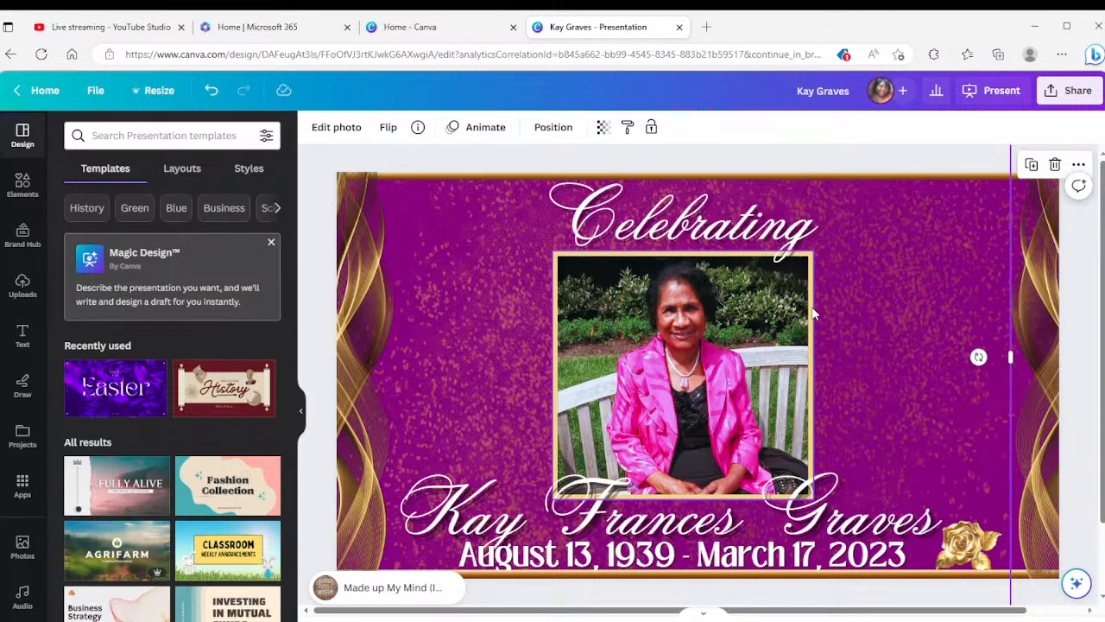
{"action": "scroll", "coordinate": [469, 267], "scroll_direction": "down", "scroll_amount": 2}
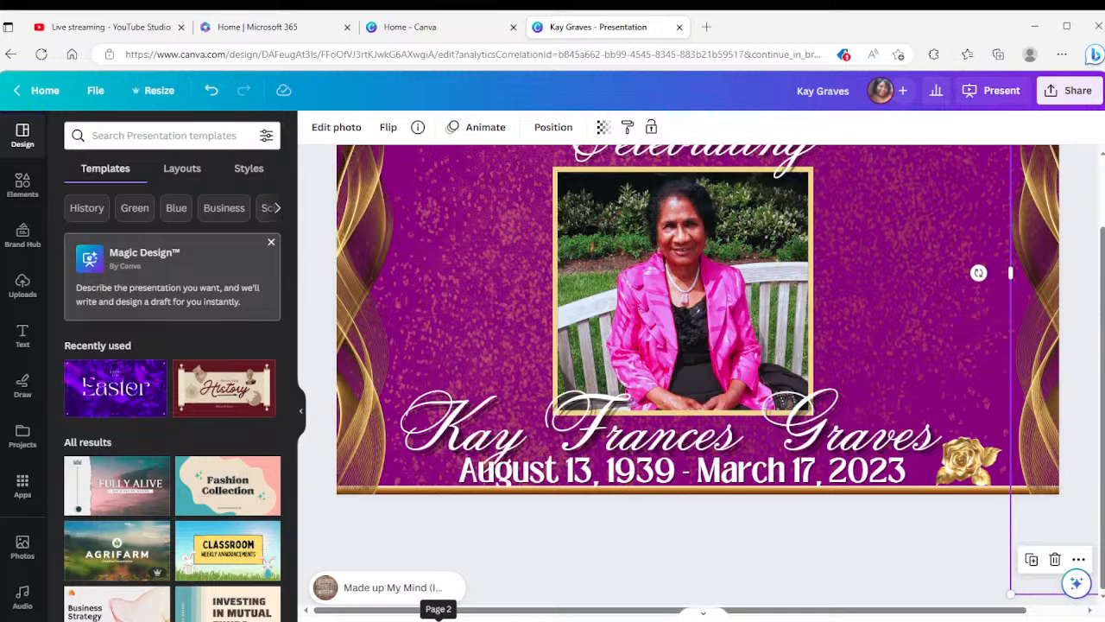
Step: Delete the Celebrating slide from the slide's right-click menu
{"action": "left_click", "coordinate": [379, 619]}
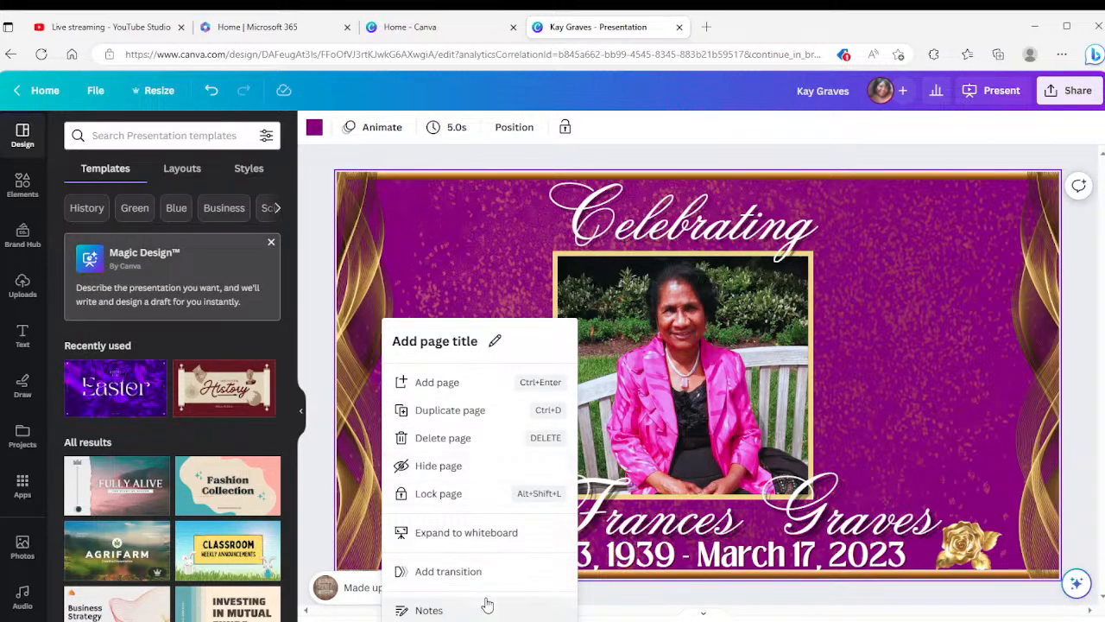
{"action": "left_click", "coordinate": [457, 417]}
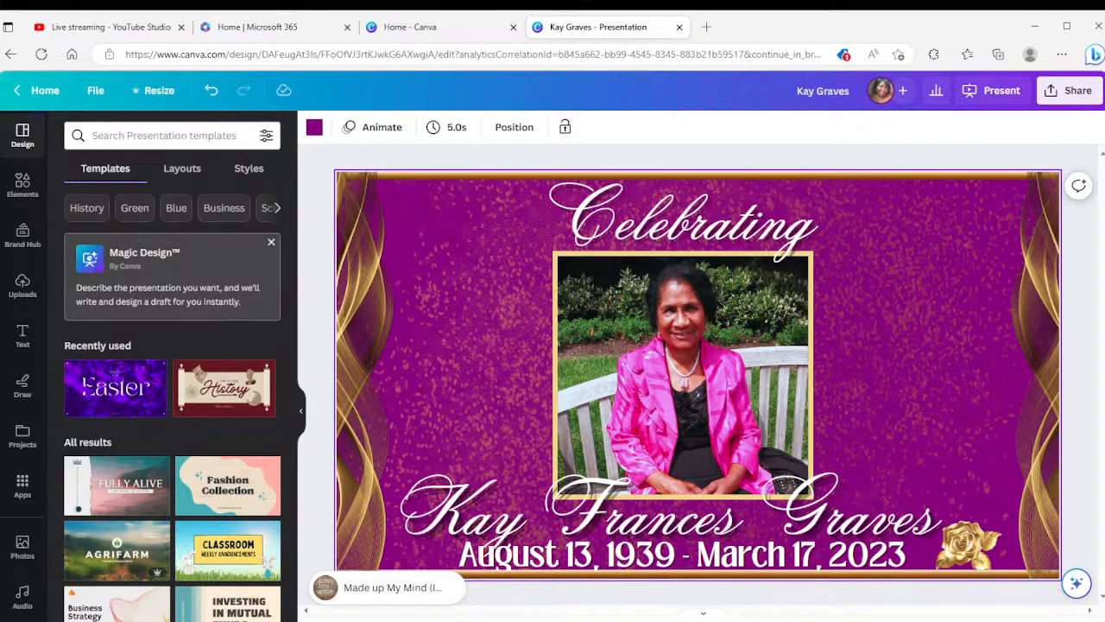
{"action": "right_click", "coordinate": [492, 570]}
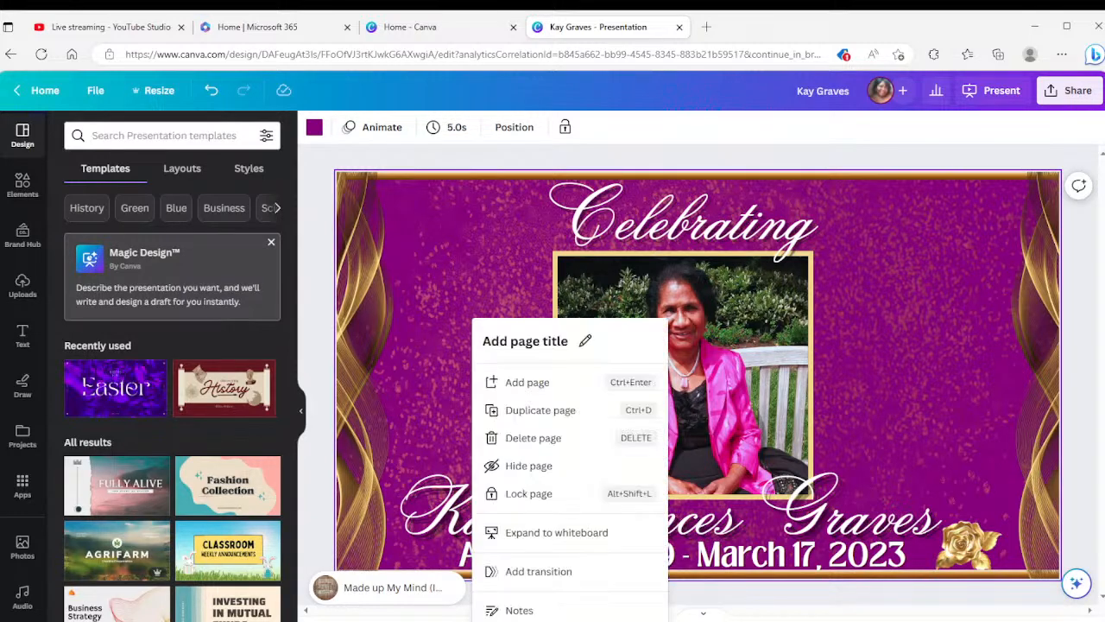
{"action": "left_click", "coordinate": [525, 438]}
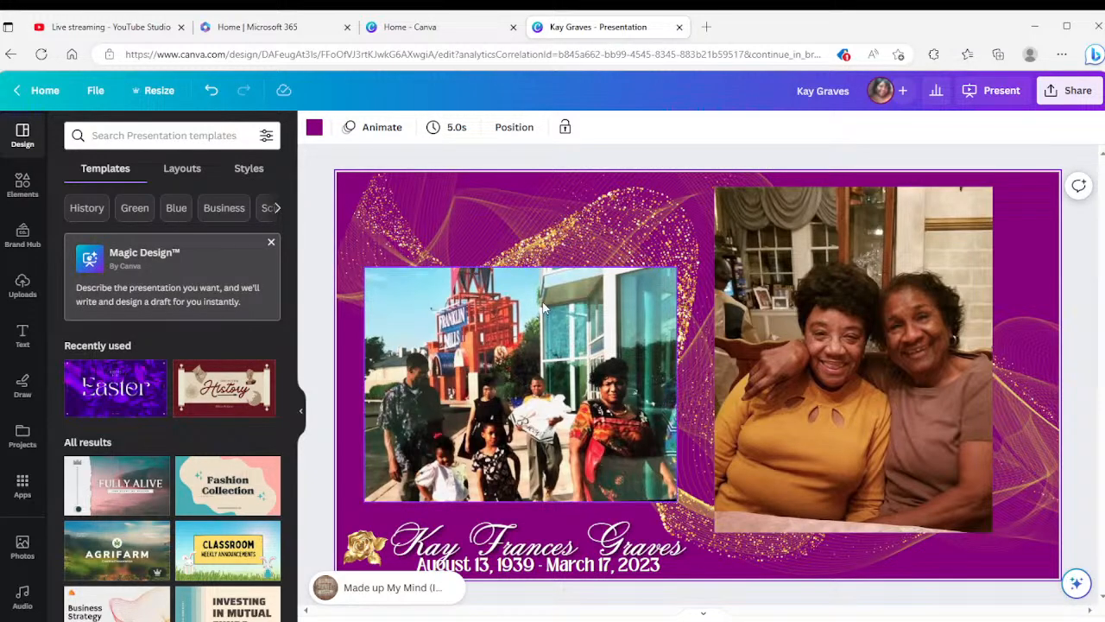
Step: Move the group photo away and back, then switch to the two-photo slide on page 2
{"action": "left_click_drag", "start_coordinate": [554, 316], "coordinate": [1010, 443]}
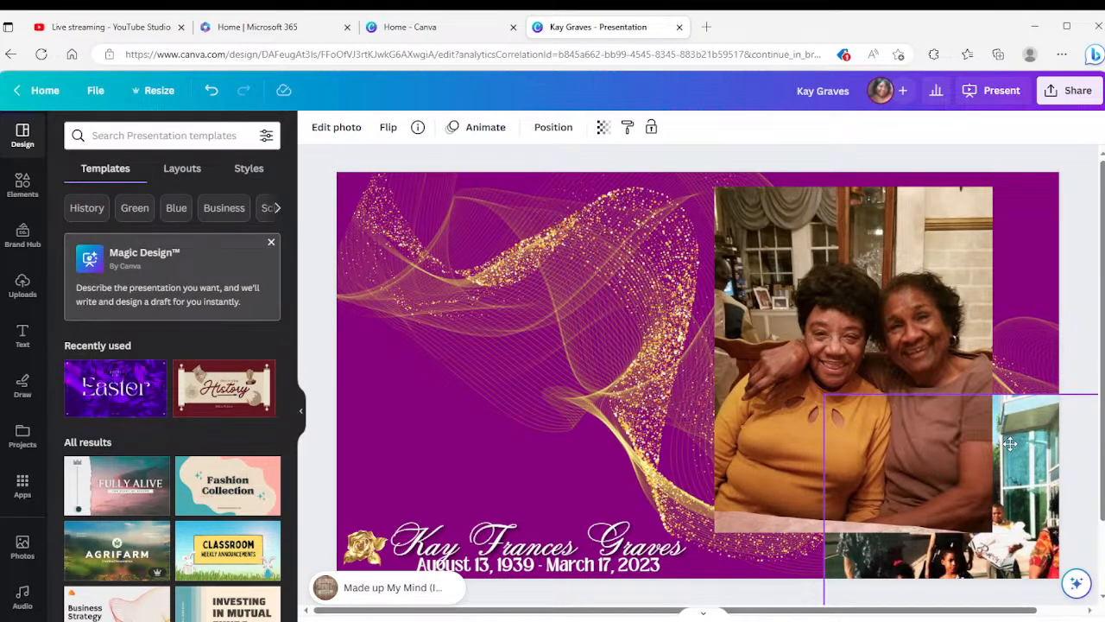
{"action": "left_click_drag", "start_coordinate": [1010, 443], "coordinate": [556, 284]}
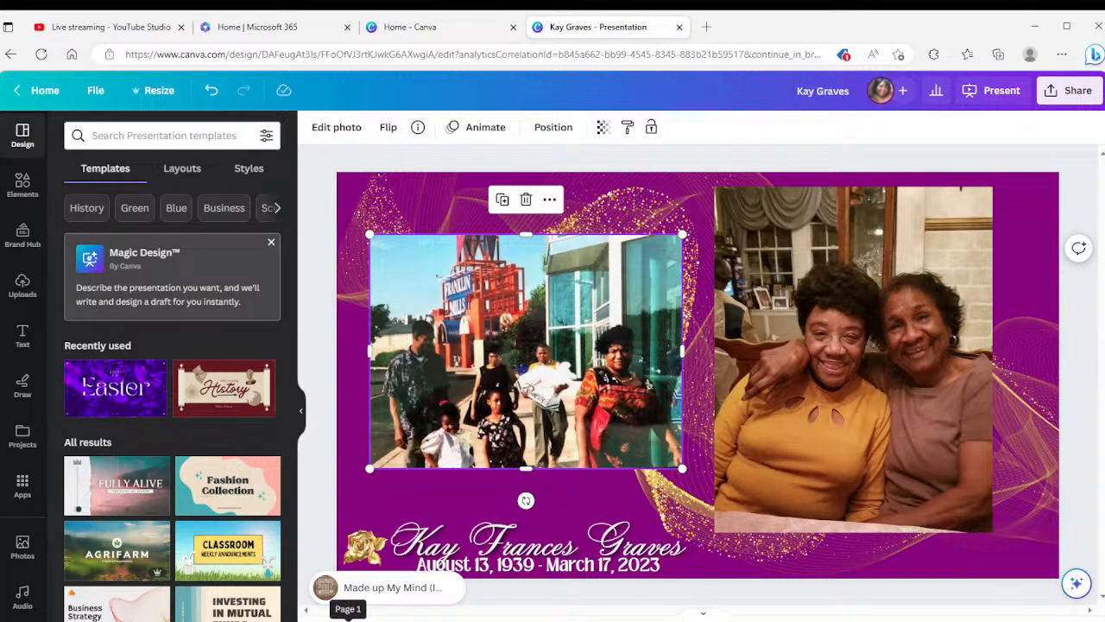
{"action": "left_click", "coordinate": [347, 620]}
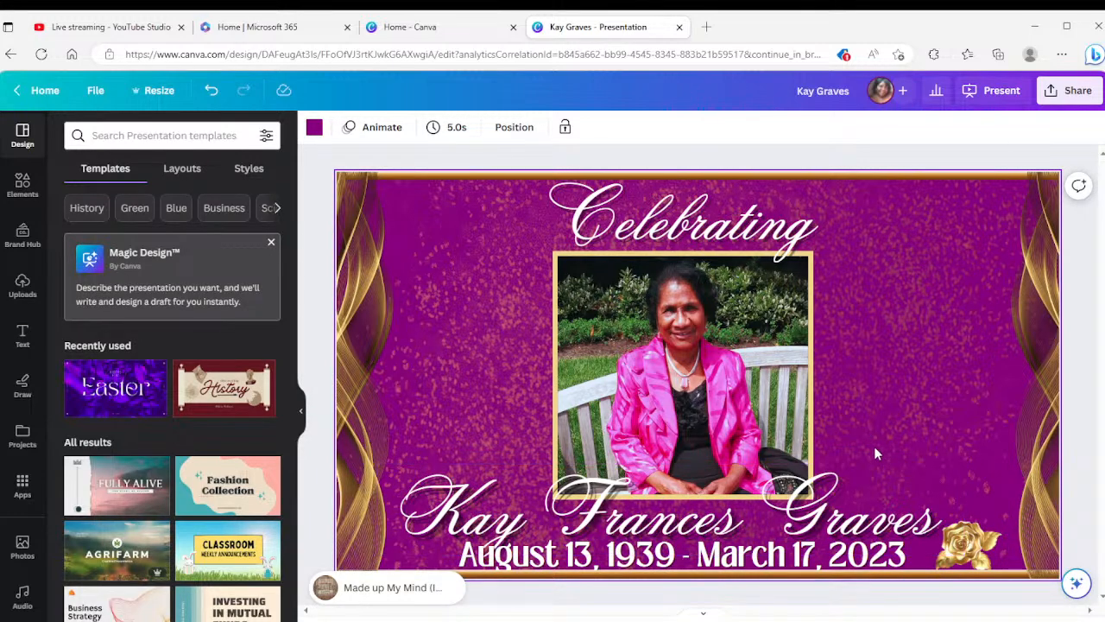
{"action": "left_click", "coordinate": [439, 620]}
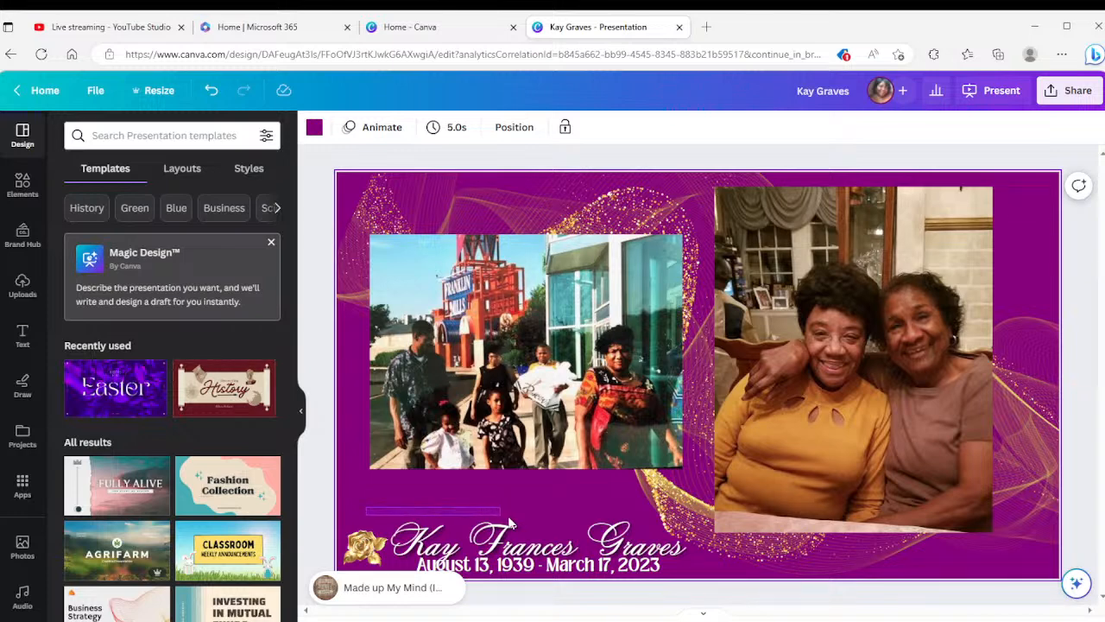
Step: Select the name-and-dates text group and nudge it slightly up and left
{"action": "left_click", "coordinate": [602, 569]}
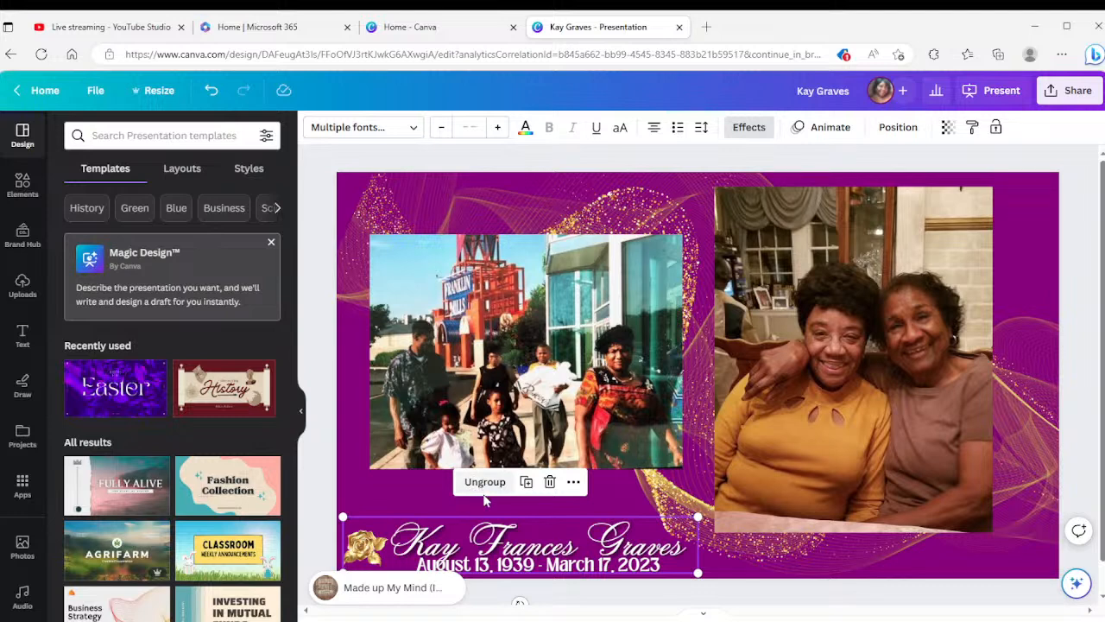
{"action": "mouse_move", "coordinate": [480, 559]}
{"action": "left_mouse_down"}
{"action": "mouse_move", "coordinate": [477, 551]}
{"action": "mouse_move", "coordinate": [489, 568]}
{"action": "mouse_move", "coordinate": [454, 580]}
{"action": "mouse_move", "coordinate": [480, 547]}
{"action": "mouse_move", "coordinate": [477, 563]}
{"action": "mouse_move", "coordinate": [473, 554]}
{"action": "left_mouse_up"}
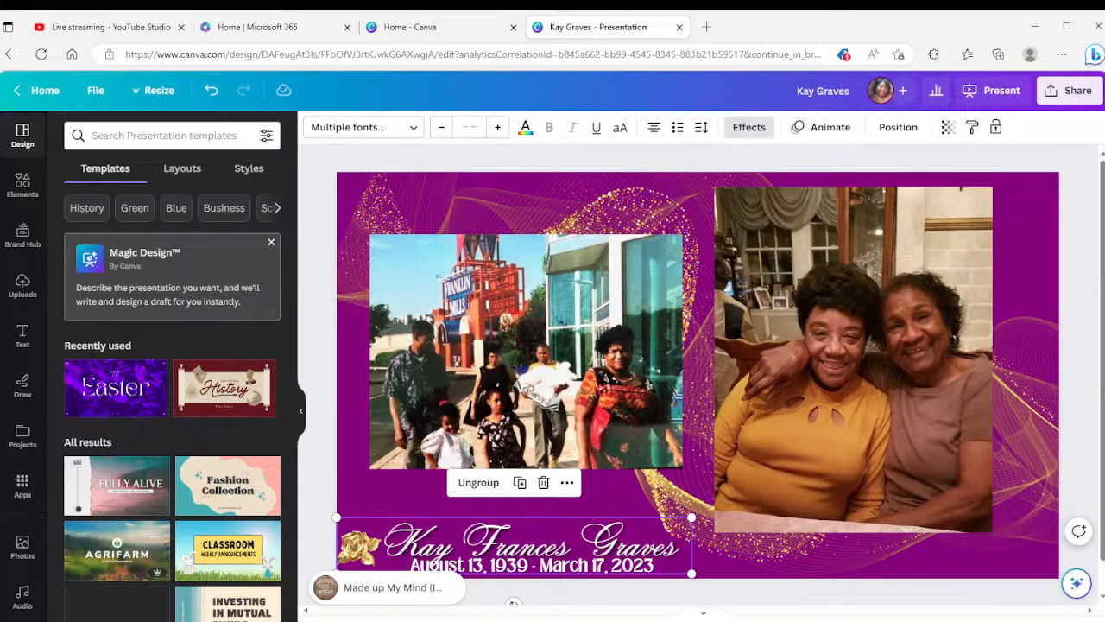
Step: Page through the group-photo and three-photo slides to the Together Again slide
{"action": "left_click", "coordinate": [551, 618]}
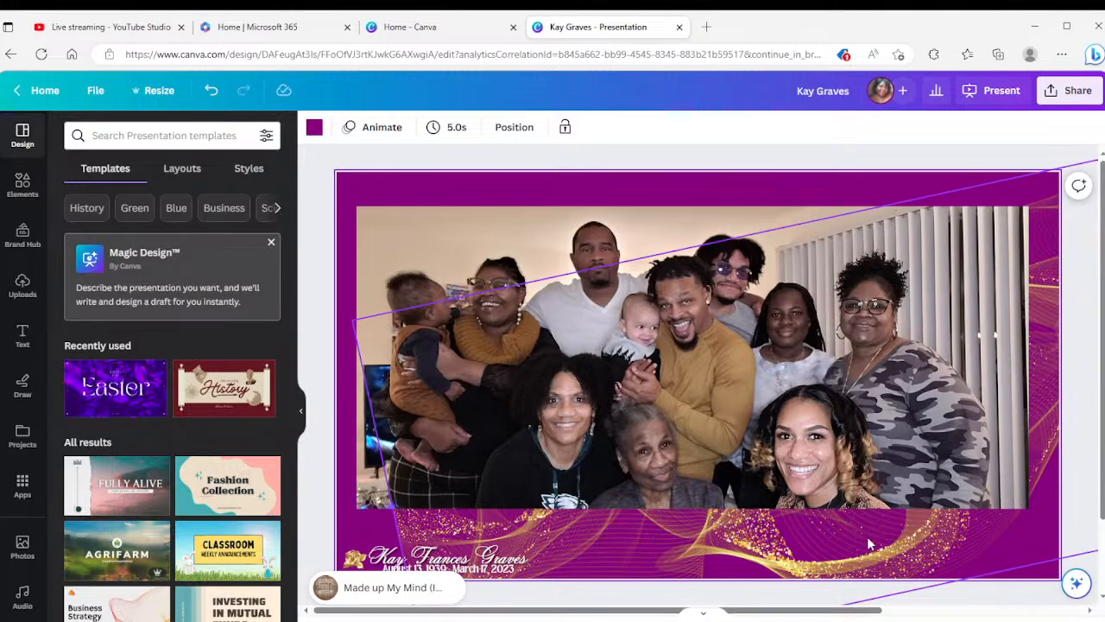
{"action": "left_click", "coordinate": [709, 619]}
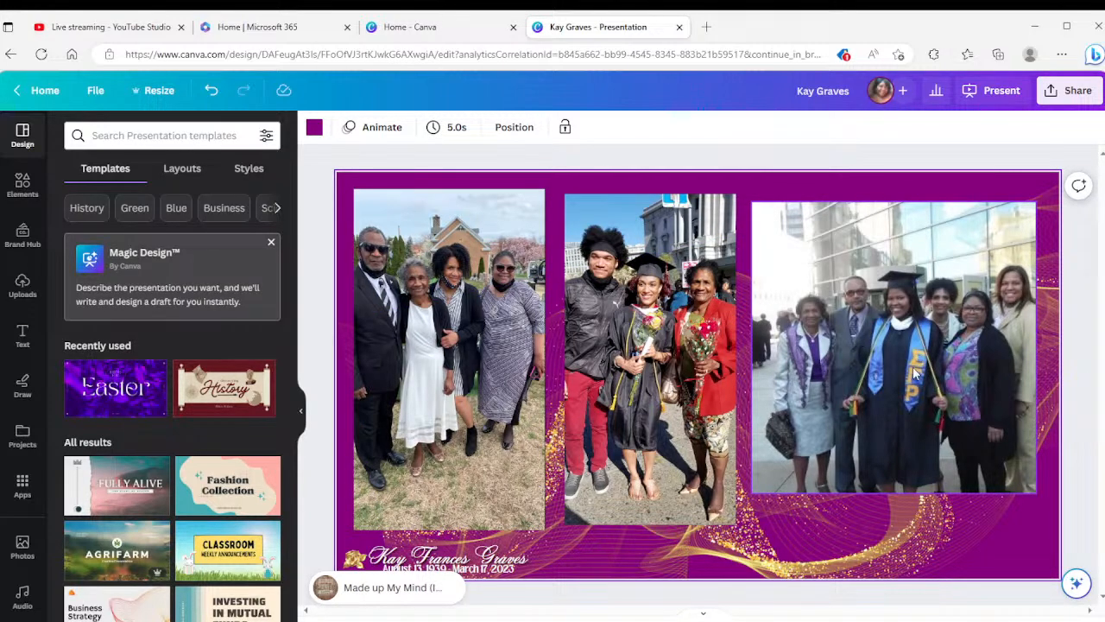
{"action": "left_click", "coordinate": [689, 620]}
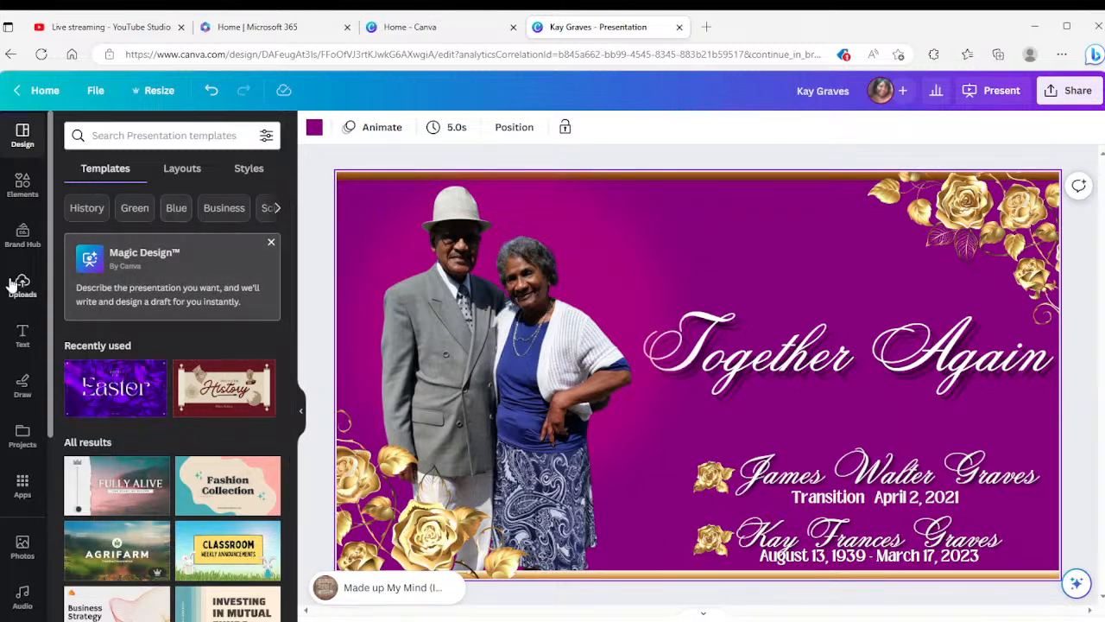
Step: Scroll through the Audio library's tracks, then switch to the Uploads panel
{"action": "left_click", "coordinate": [22, 594]}
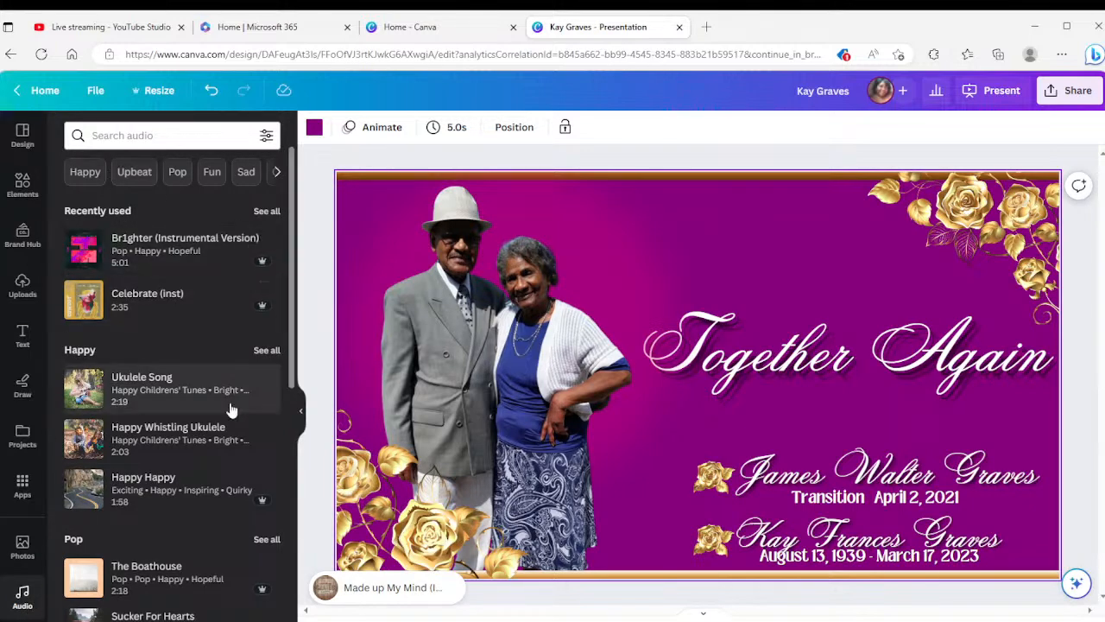
{"action": "scroll", "coordinate": [192, 554], "scroll_direction": "down", "scroll_amount": 5}
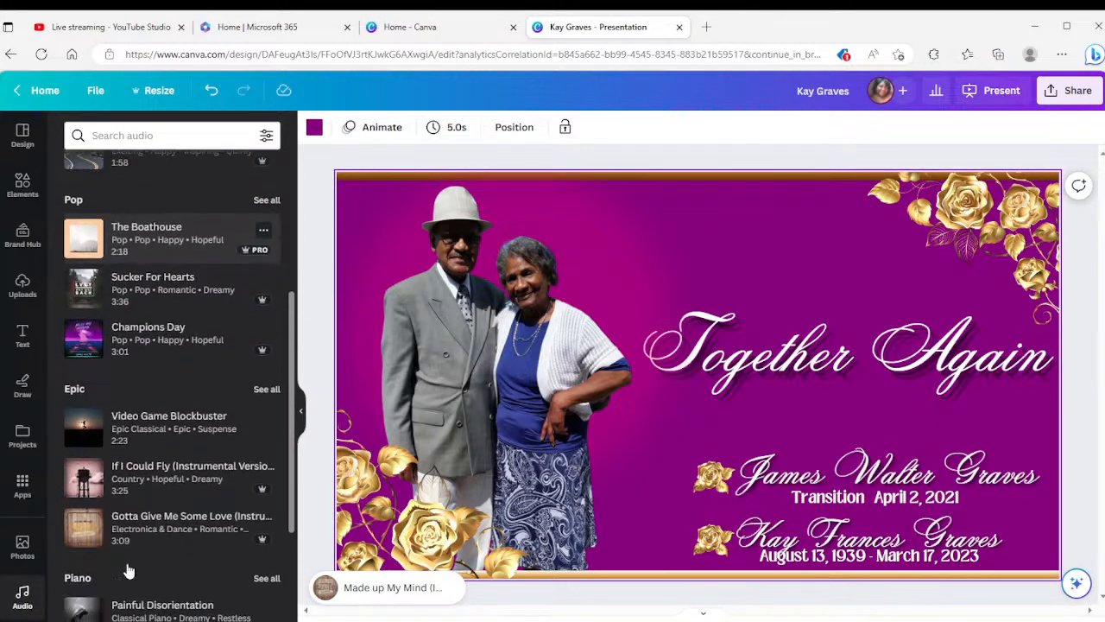
{"action": "scroll", "coordinate": [123, 554], "scroll_direction": "down", "scroll_amount": 6}
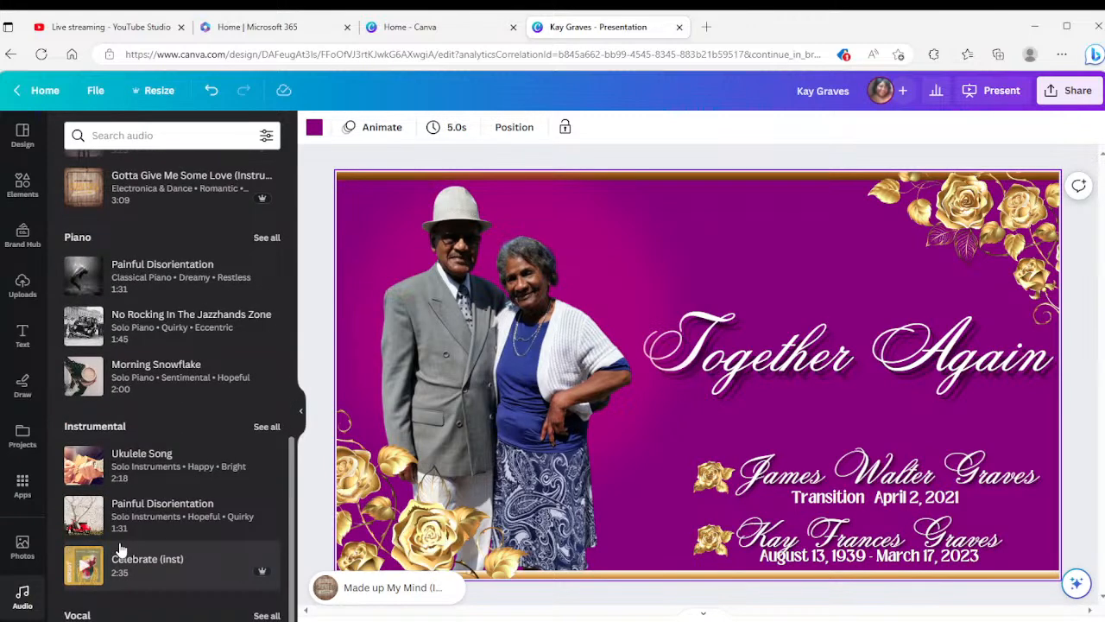
{"action": "scroll", "coordinate": [119, 542], "scroll_direction": "down", "scroll_amount": 6}
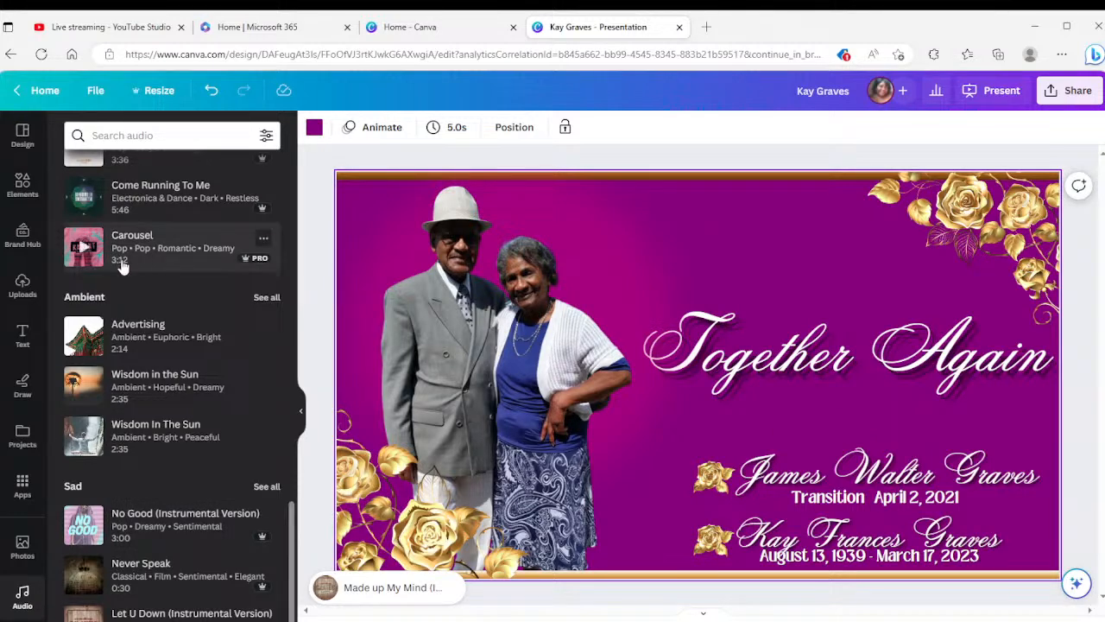
{"action": "left_click", "coordinate": [22, 284]}
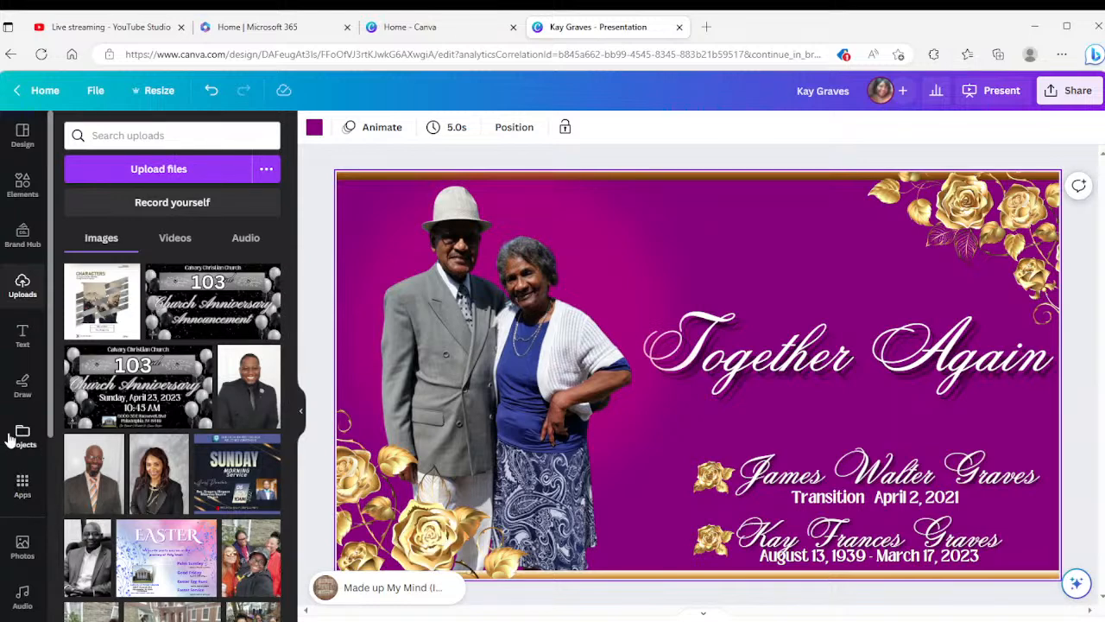
Step: Create an empty project folder named 'Graves Family' under Projects > Folders
{"action": "scroll", "coordinate": [21, 442], "scroll_direction": "down", "scroll_amount": 1}
{"action": "scroll", "coordinate": [22, 447], "scroll_direction": "down", "scroll_amount": 5}
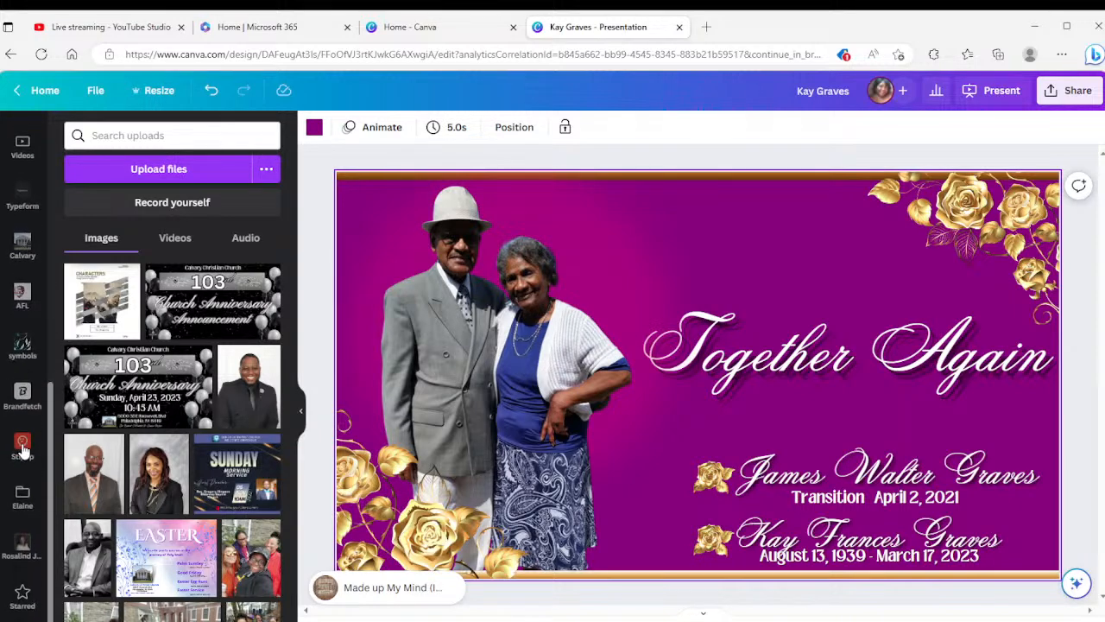
{"action": "scroll", "coordinate": [14, 499], "scroll_direction": "up", "scroll_amount": 5}
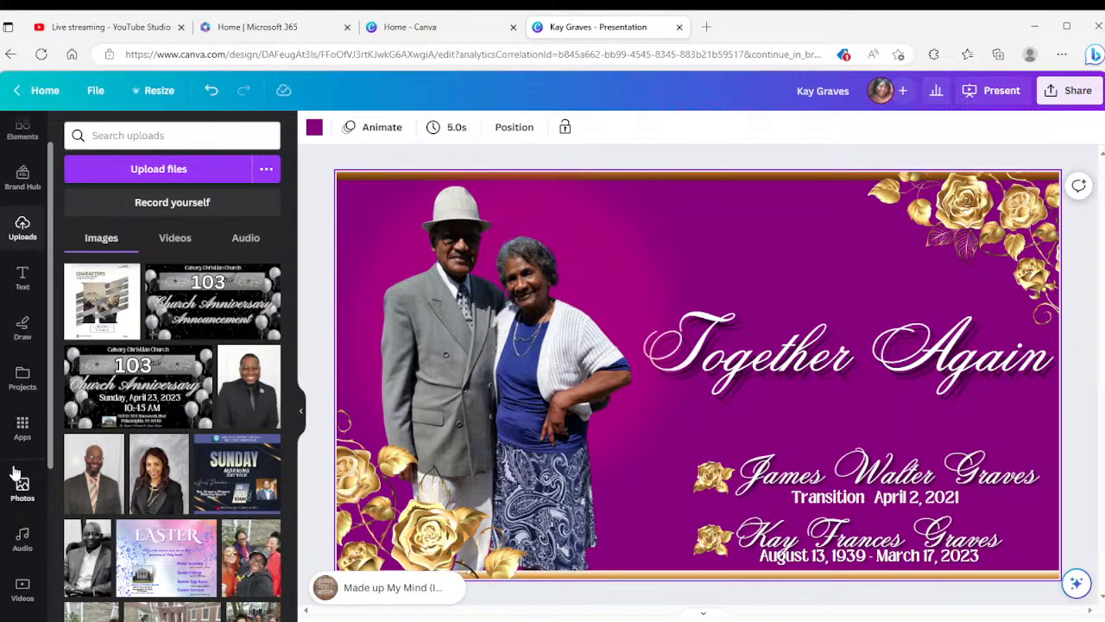
{"action": "left_click", "coordinate": [18, 378]}
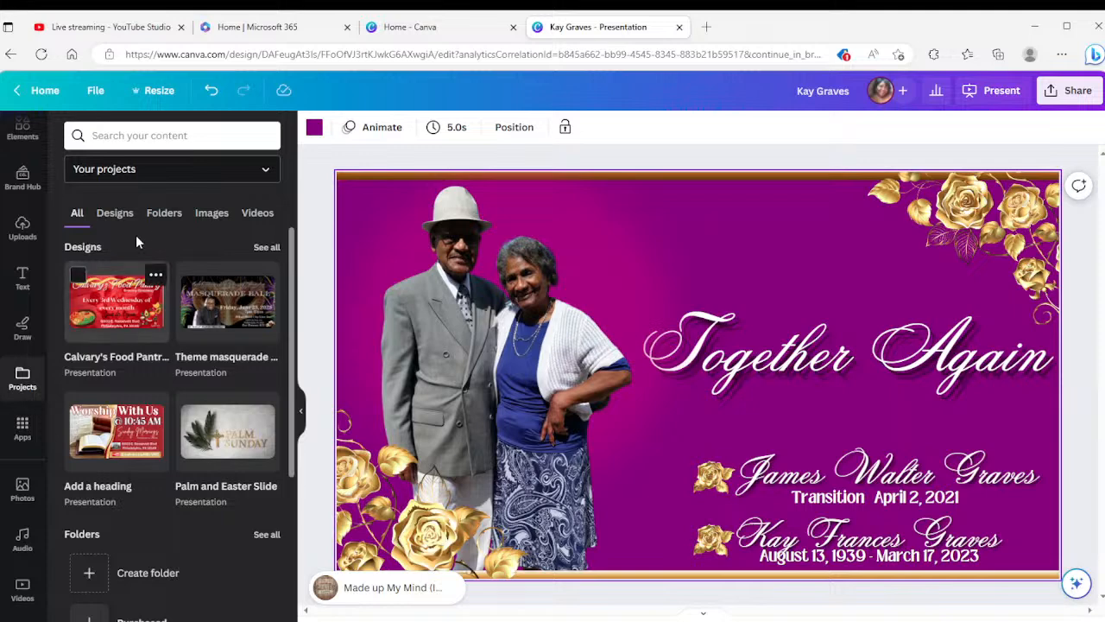
{"action": "scroll", "coordinate": [184, 579], "scroll_direction": "down", "scroll_amount": 3}
{"action": "scroll", "coordinate": [197, 589], "scroll_direction": "up", "scroll_amount": 3}
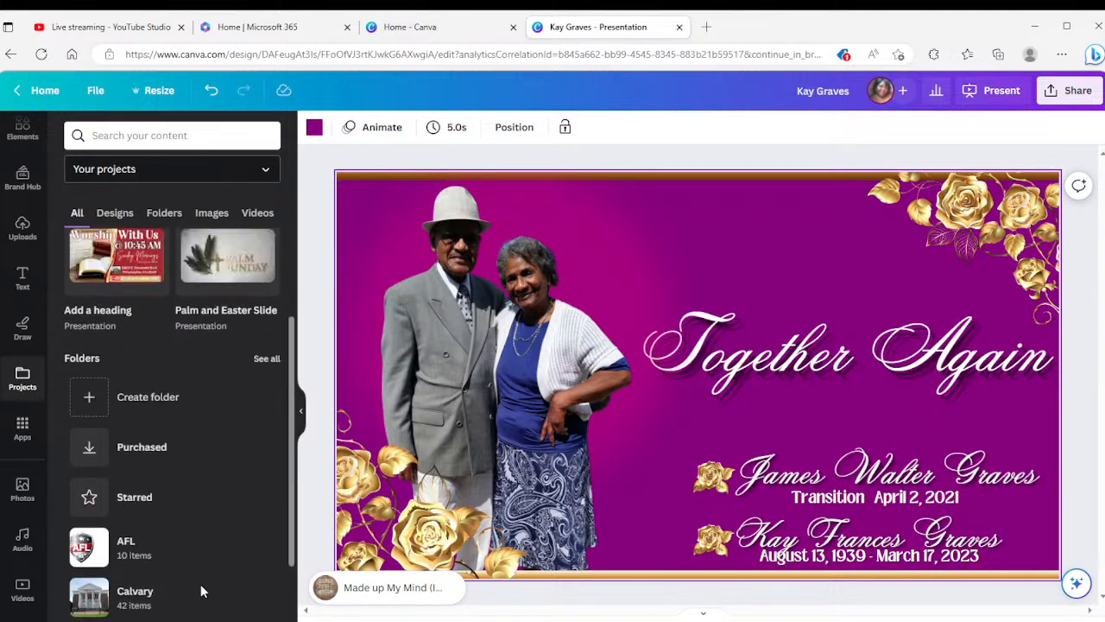
{"action": "left_click", "coordinate": [164, 214]}
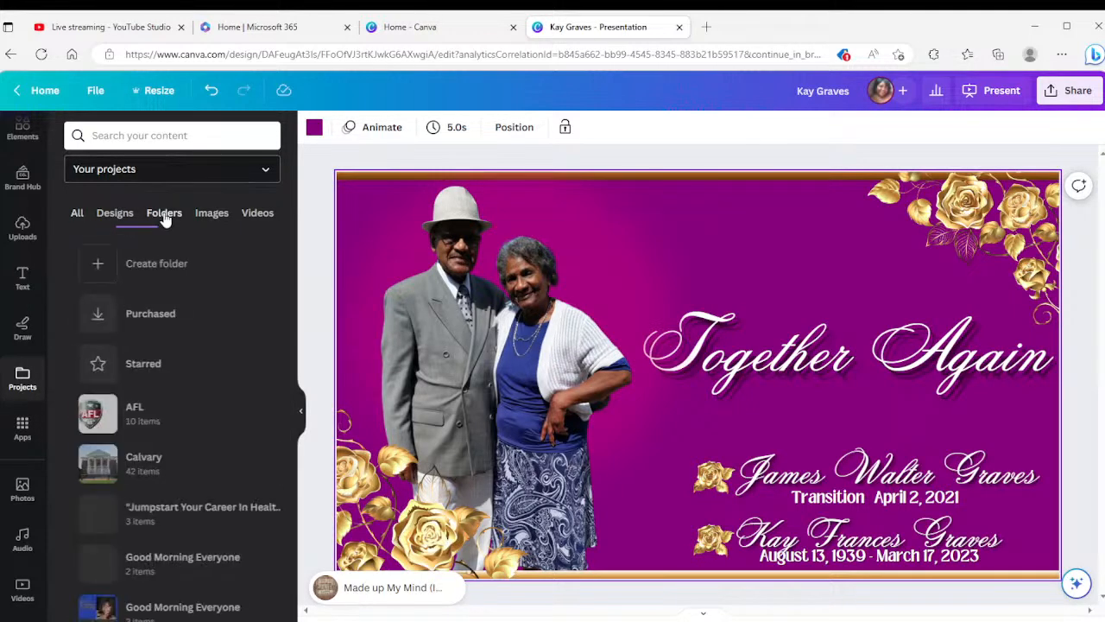
{"action": "left_click", "coordinate": [158, 275]}
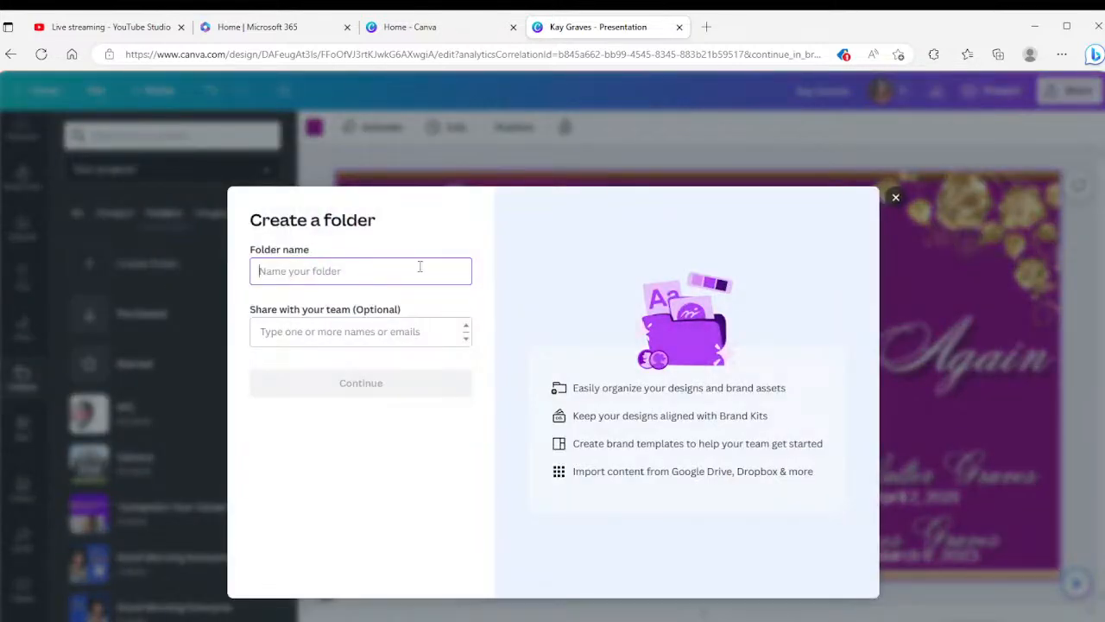
{"action": "type", "text": "Graves Family"}
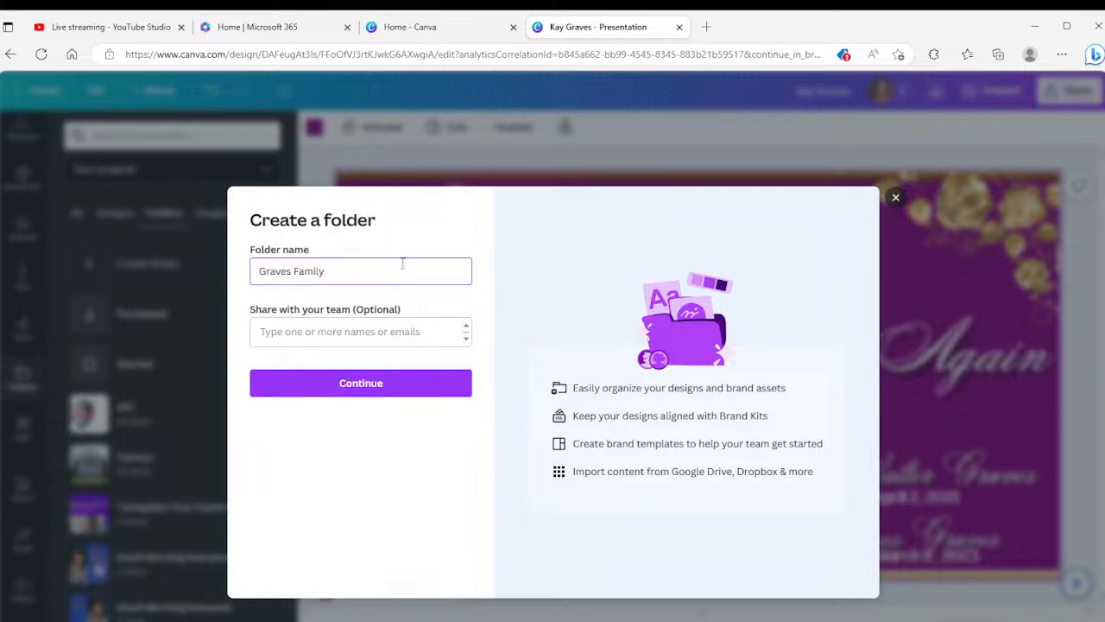
{"action": "left_click", "coordinate": [371, 384]}
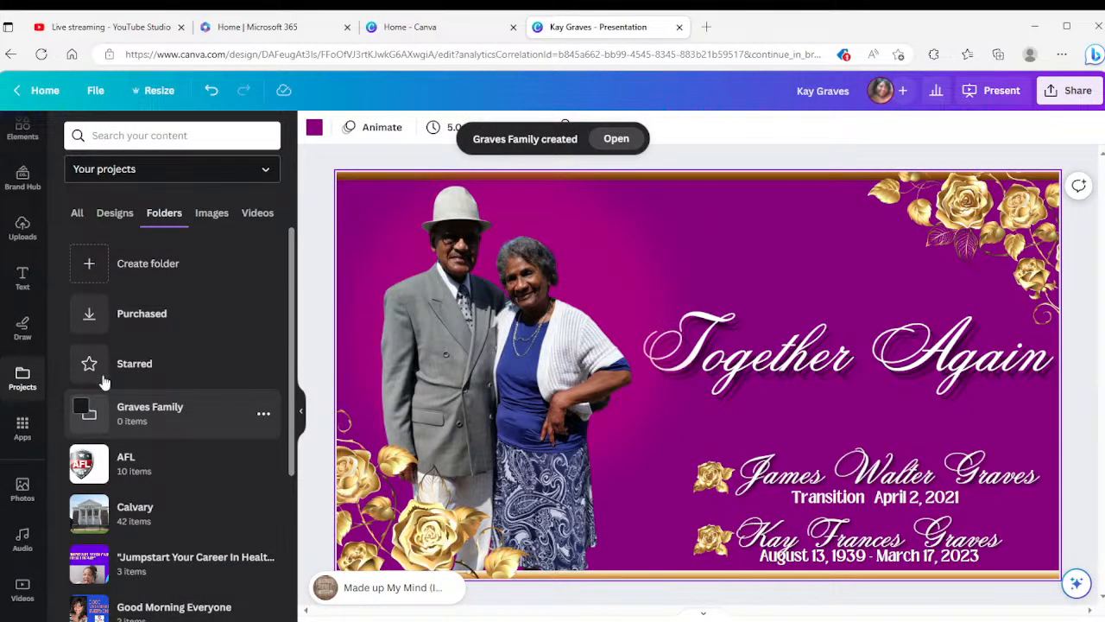
Step: Select a dozen uploaded family photos, then clear the whole selection
{"action": "left_click", "coordinate": [19, 228]}
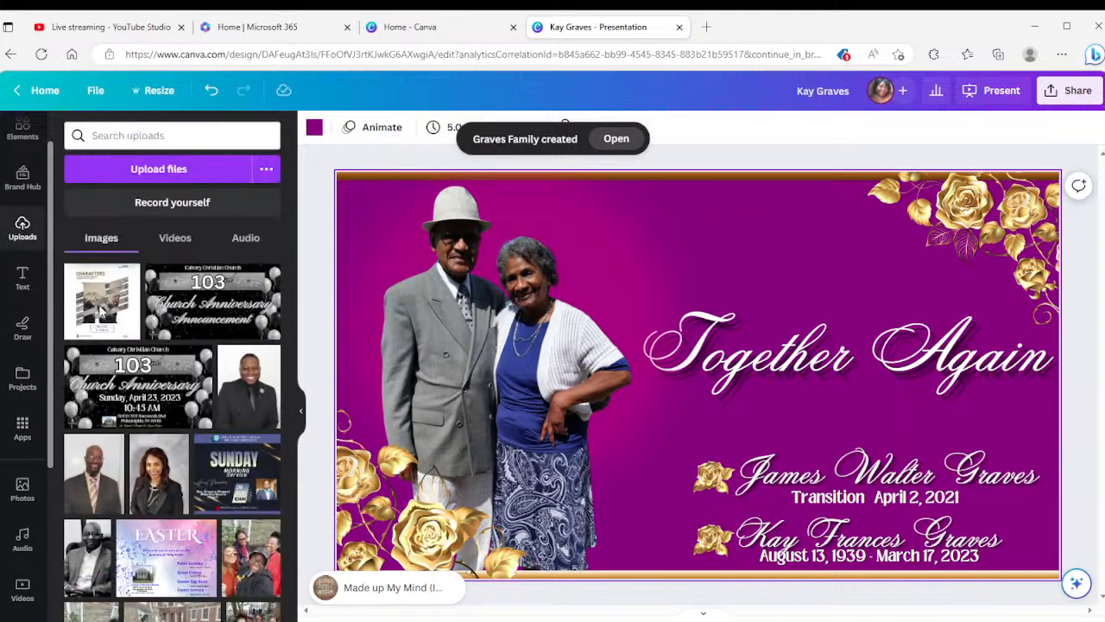
{"action": "scroll", "coordinate": [158, 335], "scroll_direction": "down", "scroll_amount": 10}
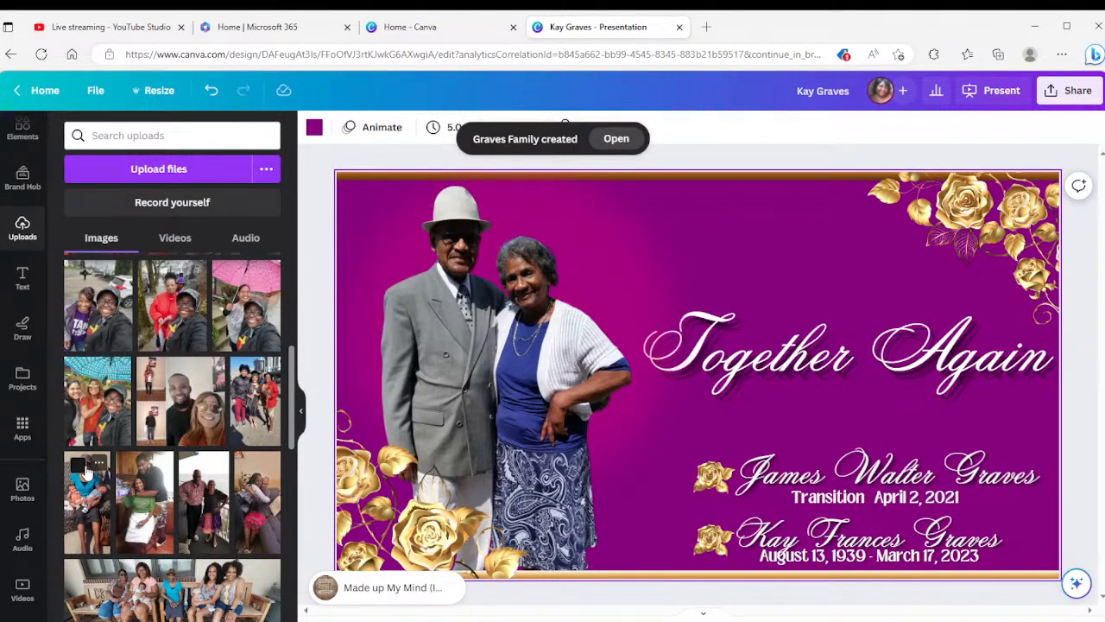
{"action": "left_click", "coordinate": [79, 466]}
{"action": "left_click", "coordinate": [130, 466]}
{"action": "left_click", "coordinate": [192, 466]}
{"action": "left_click", "coordinate": [248, 467]}
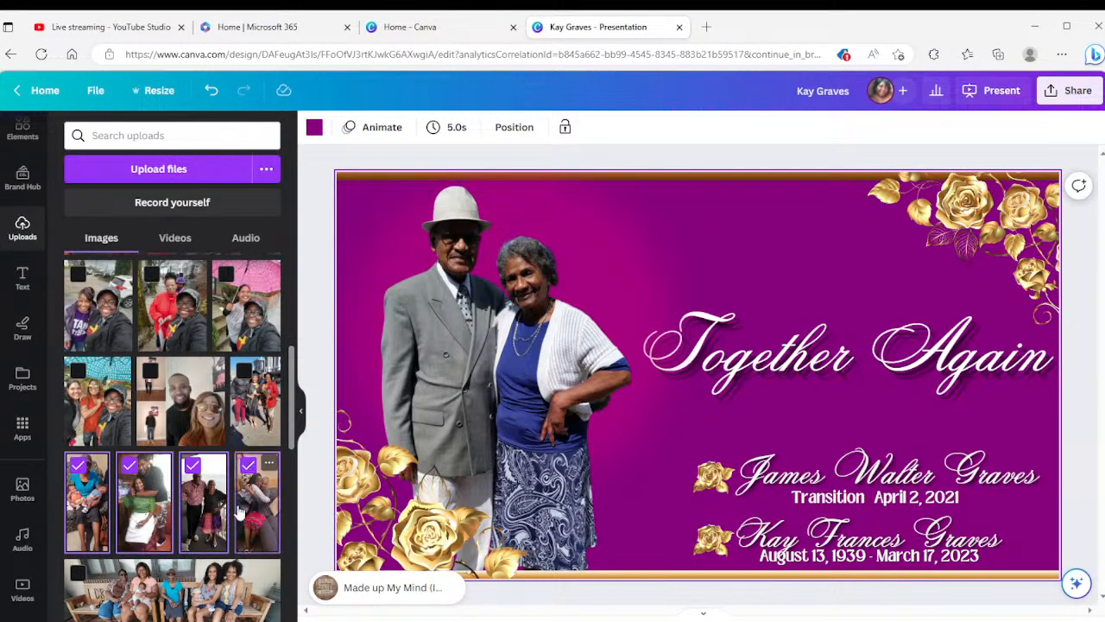
{"action": "left_click", "coordinate": [78, 572]}
{"action": "scroll", "coordinate": [78, 572], "scroll_direction": "down", "scroll_amount": 3}
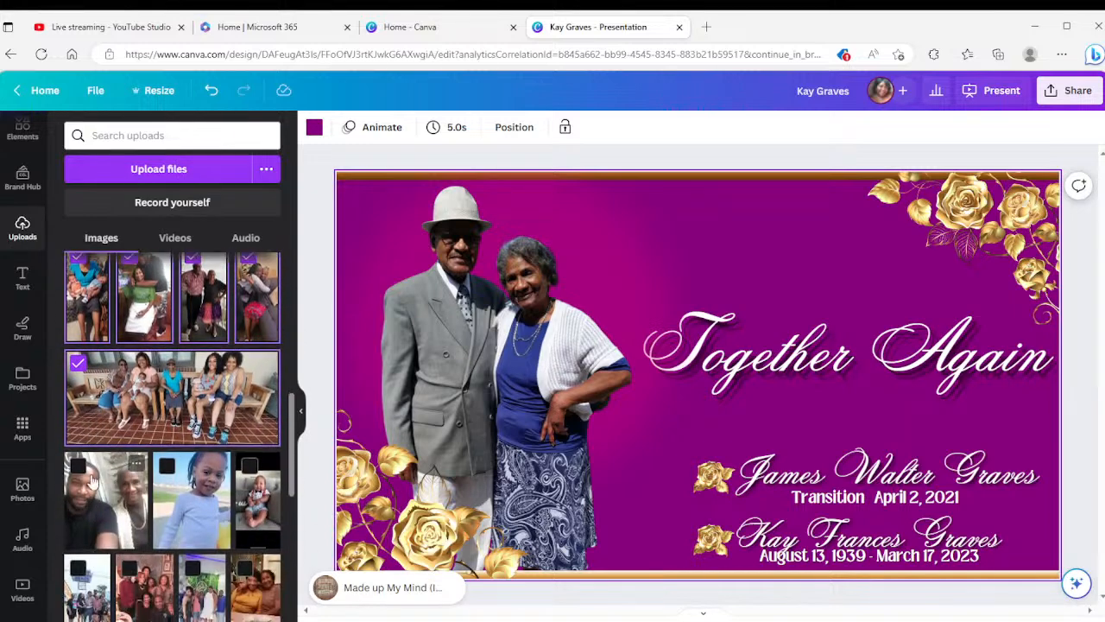
{"action": "left_click", "coordinate": [78, 466]}
{"action": "left_click", "coordinate": [167, 466]}
{"action": "left_click", "coordinate": [249, 466]}
{"action": "left_click", "coordinate": [245, 567]}
{"action": "left_click", "coordinate": [192, 567]}
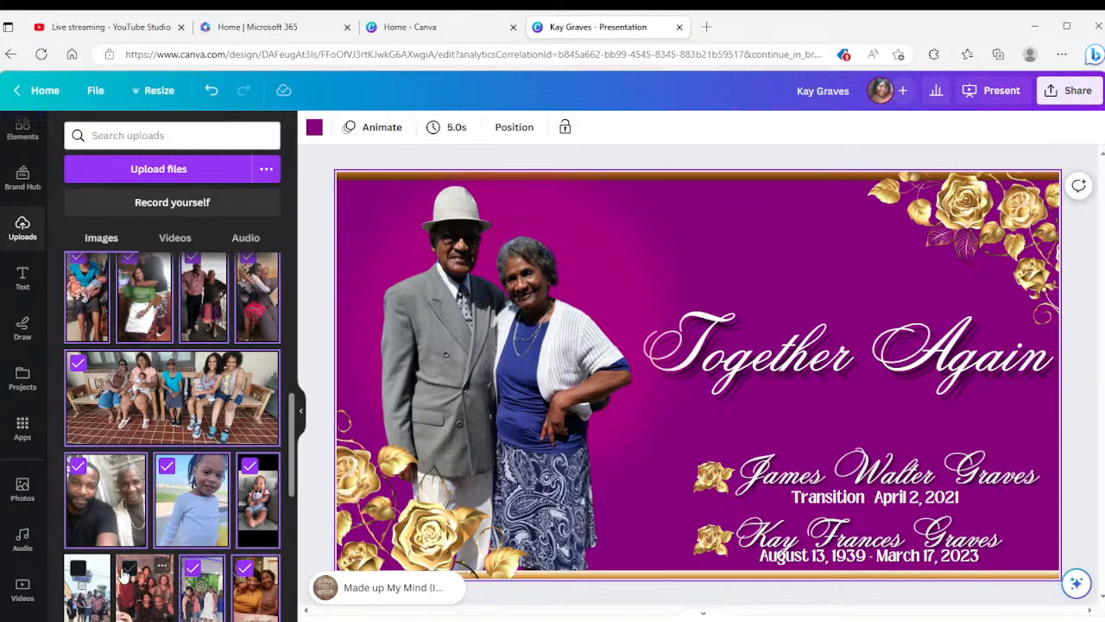
{"action": "left_click", "coordinate": [128, 567]}
{"action": "left_click", "coordinate": [78, 567]}
{"action": "scroll", "coordinate": [87, 518], "scroll_direction": "down", "scroll_amount": 3}
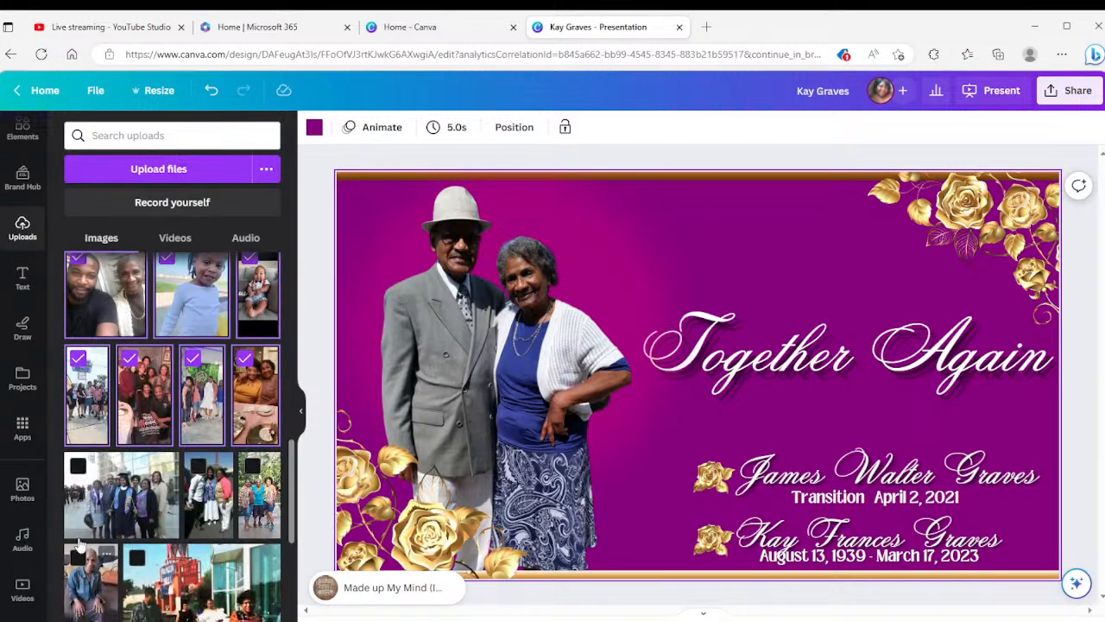
{"action": "left_click", "coordinate": [81, 472]}
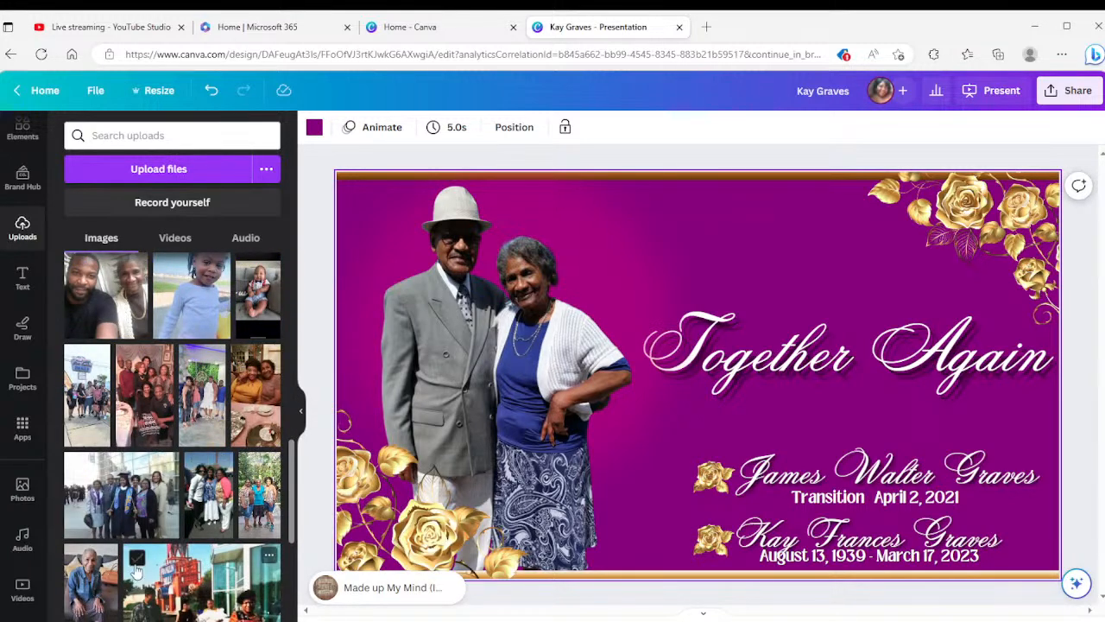
Step: Select five photos in the lower row and move them into the Graves Family folder
{"action": "scroll", "coordinate": [177, 534], "scroll_direction": "up", "scroll_amount": 1}
{"action": "scroll", "coordinate": [176, 533], "scroll_direction": "up", "scroll_amount": 2}
{"action": "left_click", "coordinate": [129, 499]}
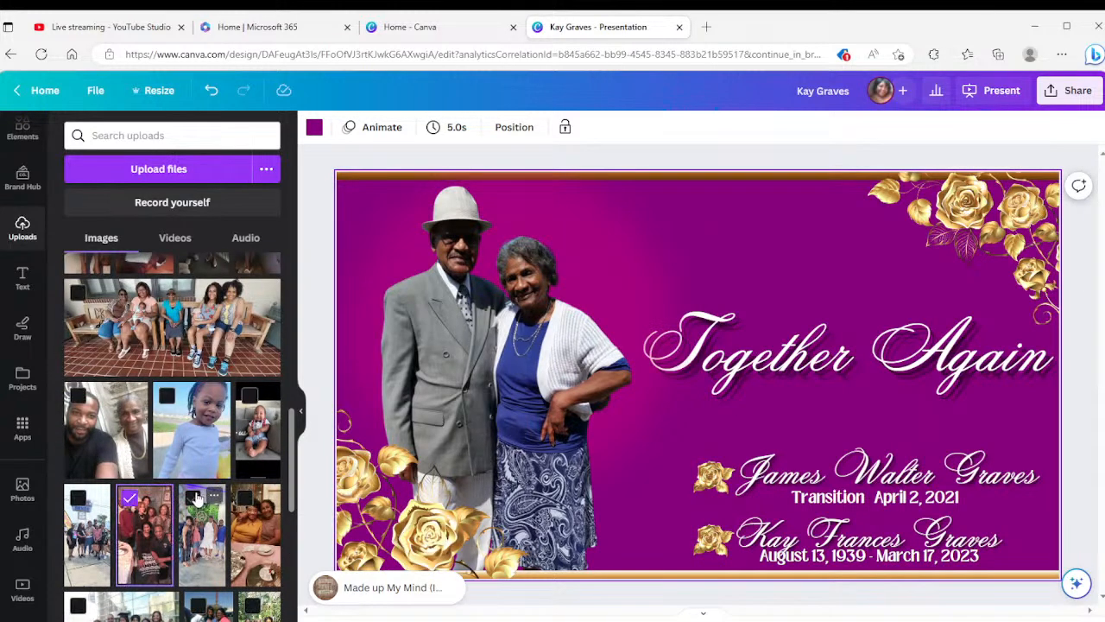
{"action": "left_click", "coordinate": [244, 506]}
{"action": "left_click", "coordinate": [198, 503]}
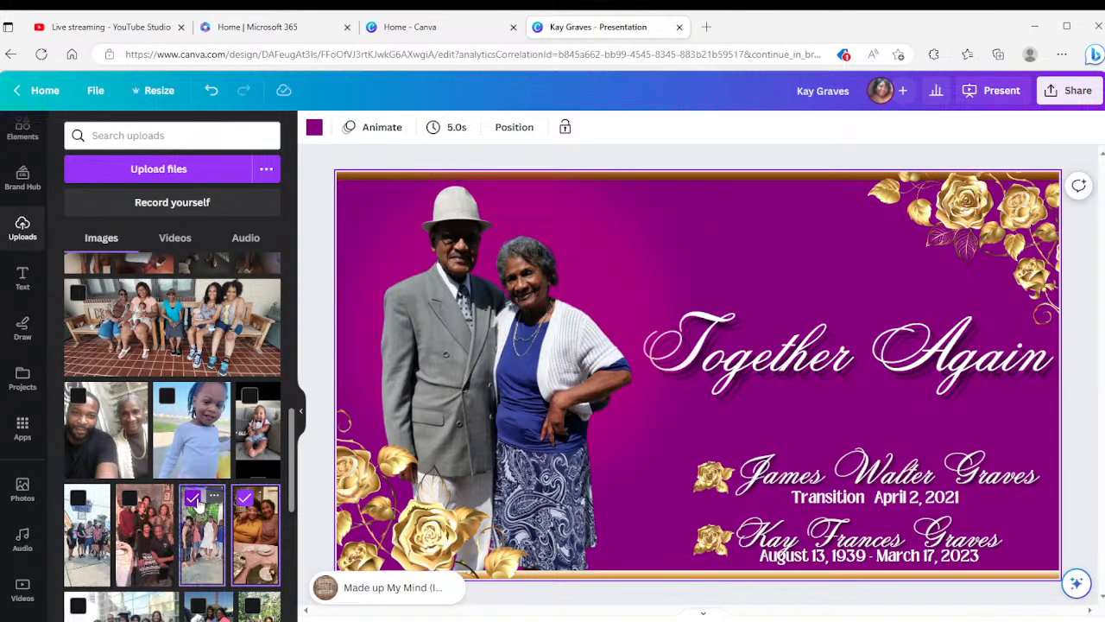
{"action": "left_click", "coordinate": [136, 504]}
{"action": "left_click", "coordinate": [78, 499]}
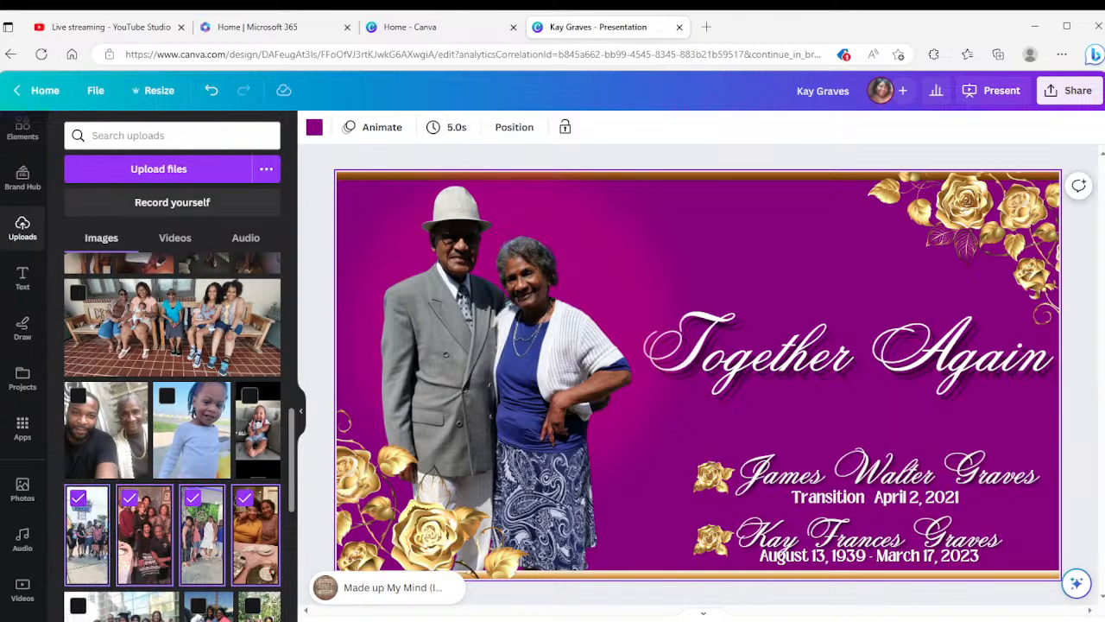
{"action": "left_click", "coordinate": [222, 618]}
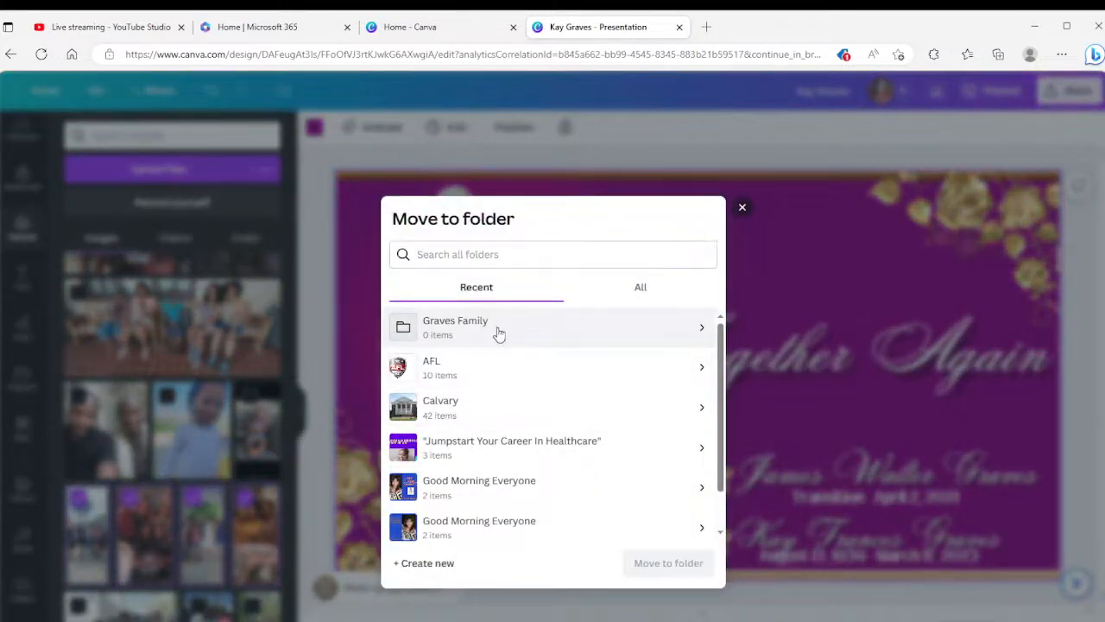
{"action": "left_click", "coordinate": [498, 329]}
{"action": "left_click", "coordinate": [654, 547]}
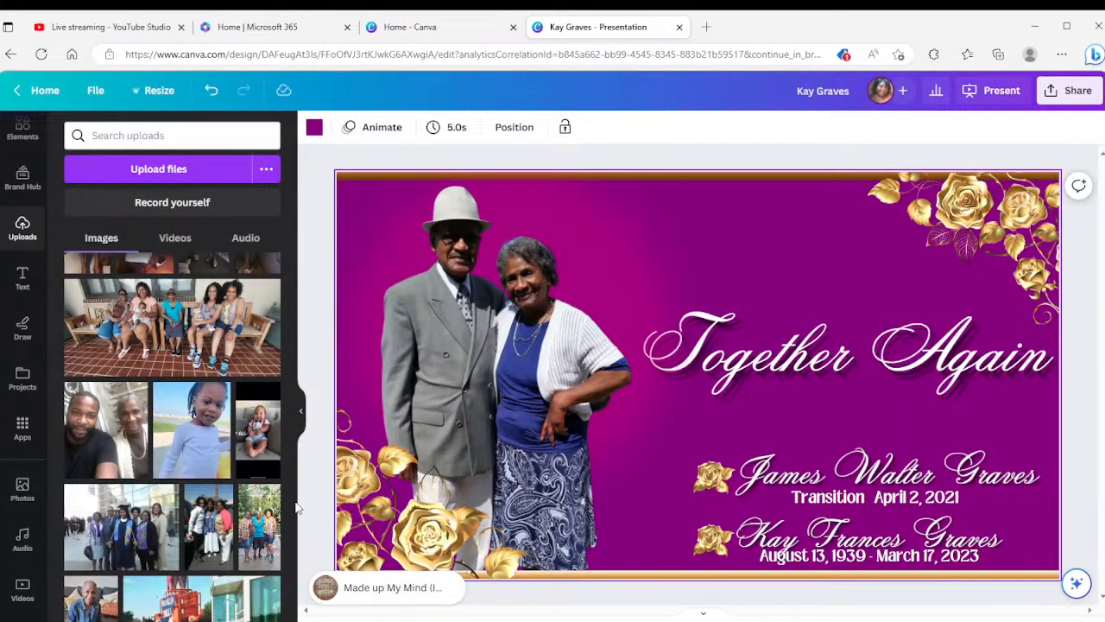
Step: Select eight more family photos and move them into Graves Family as well
{"action": "scroll", "coordinate": [153, 433], "scroll_direction": "up", "scroll_amount": 3}
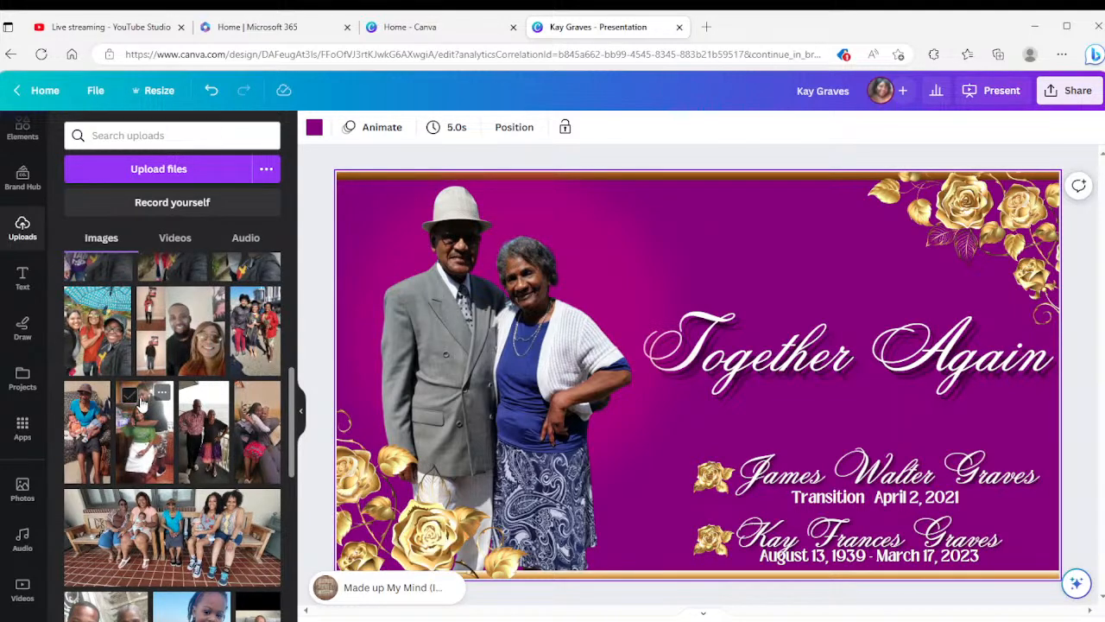
{"action": "left_click", "coordinate": [127, 396]}
{"action": "left_click", "coordinate": [192, 396]}
{"action": "left_click", "coordinate": [249, 396]}
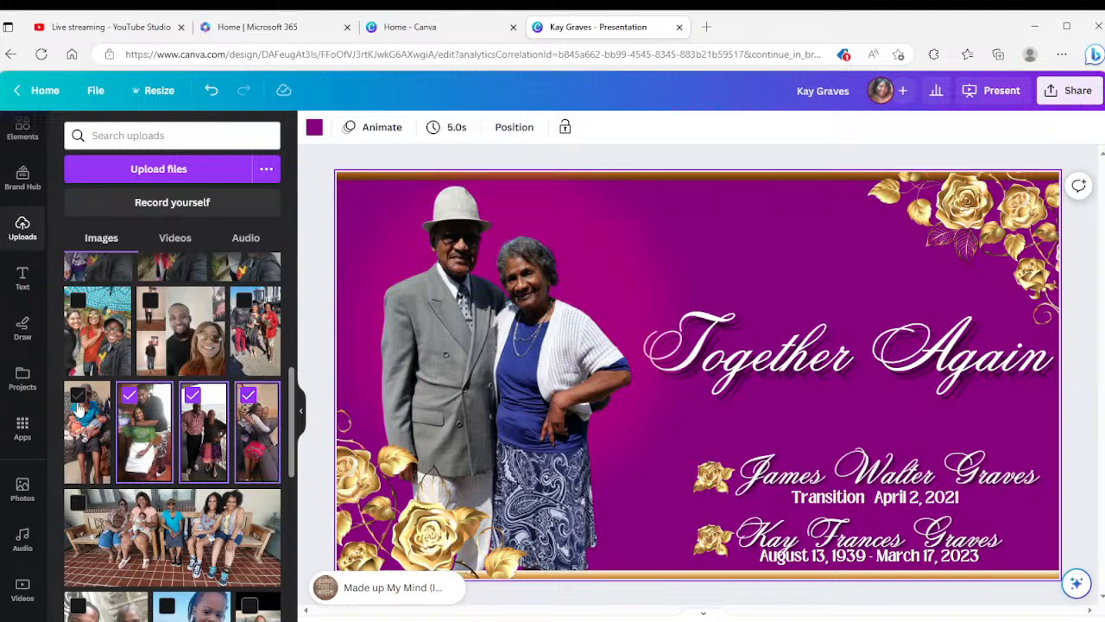
{"action": "left_click", "coordinate": [78, 396]}
{"action": "left_click", "coordinate": [76, 506]}
{"action": "left_click", "coordinate": [78, 605]}
{"action": "left_click", "coordinate": [167, 605]}
{"action": "left_click", "coordinate": [250, 605]}
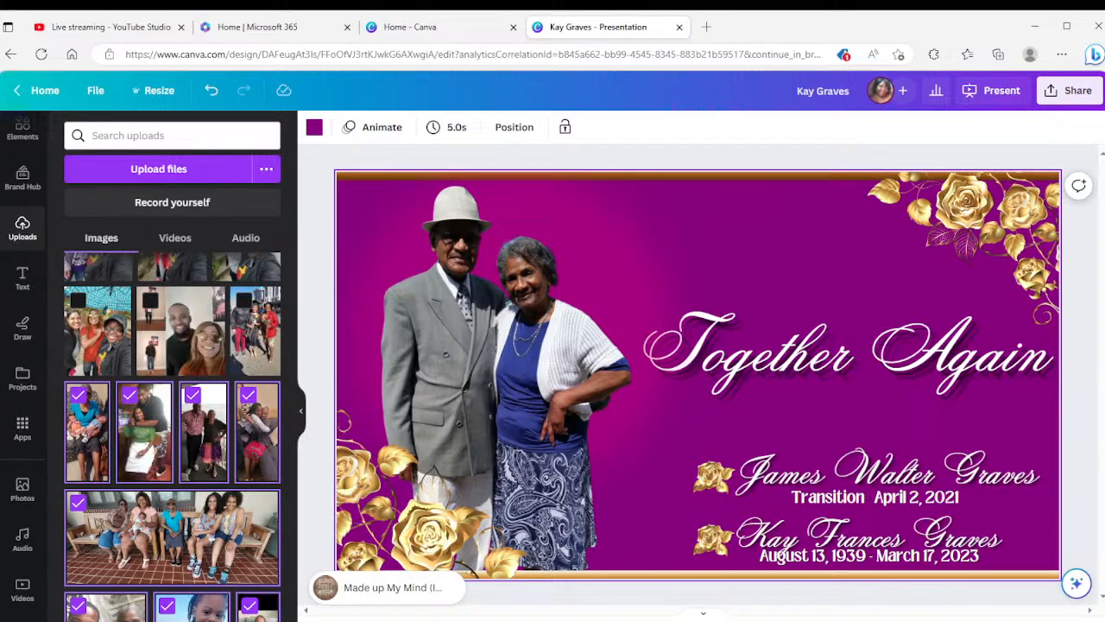
{"action": "left_click", "coordinate": [206, 620]}
{"action": "left_click", "coordinate": [496, 330]}
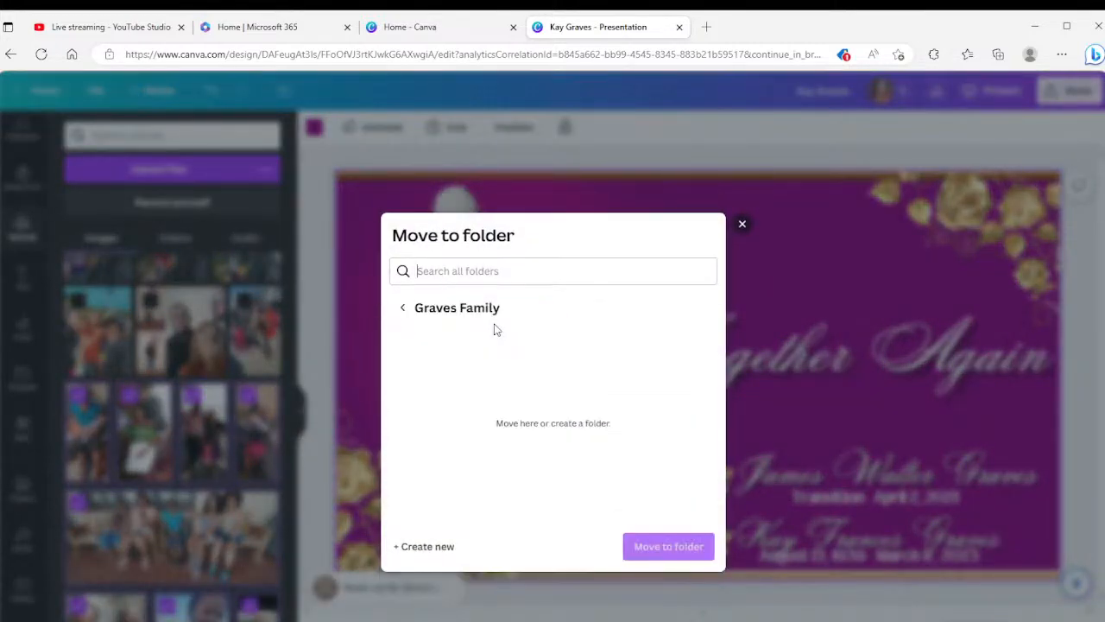
{"action": "left_click", "coordinate": [656, 546]}
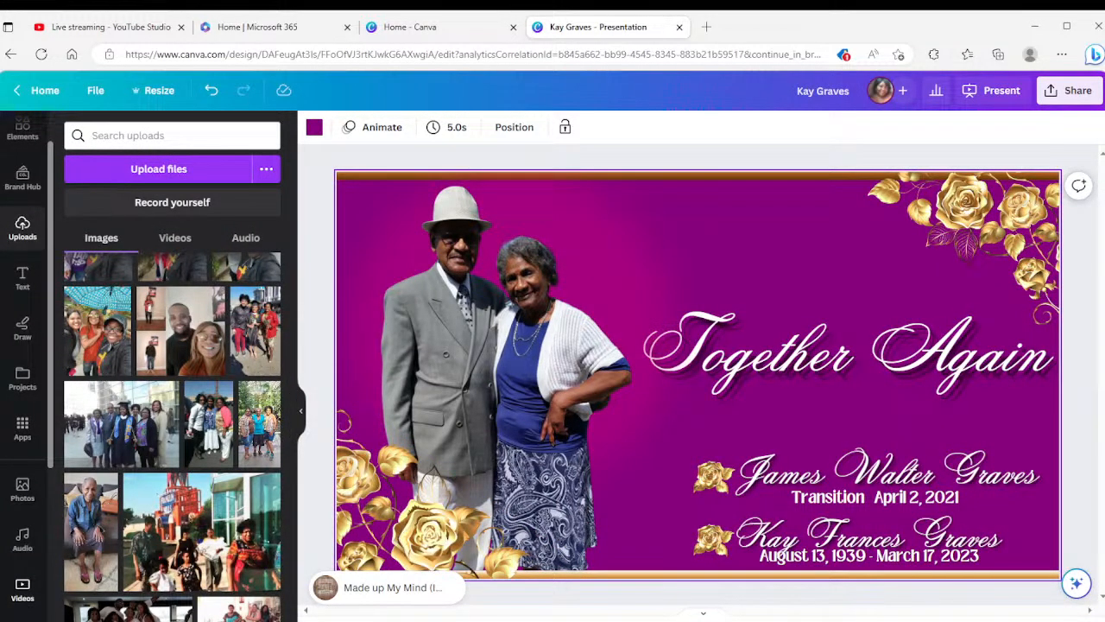
Step: Scroll through the stock music list, then switch to the Celebrating portrait page
{"action": "left_click", "coordinate": [33, 537]}
{"action": "scroll", "coordinate": [175, 494], "scroll_direction": "down", "scroll_amount": 5}
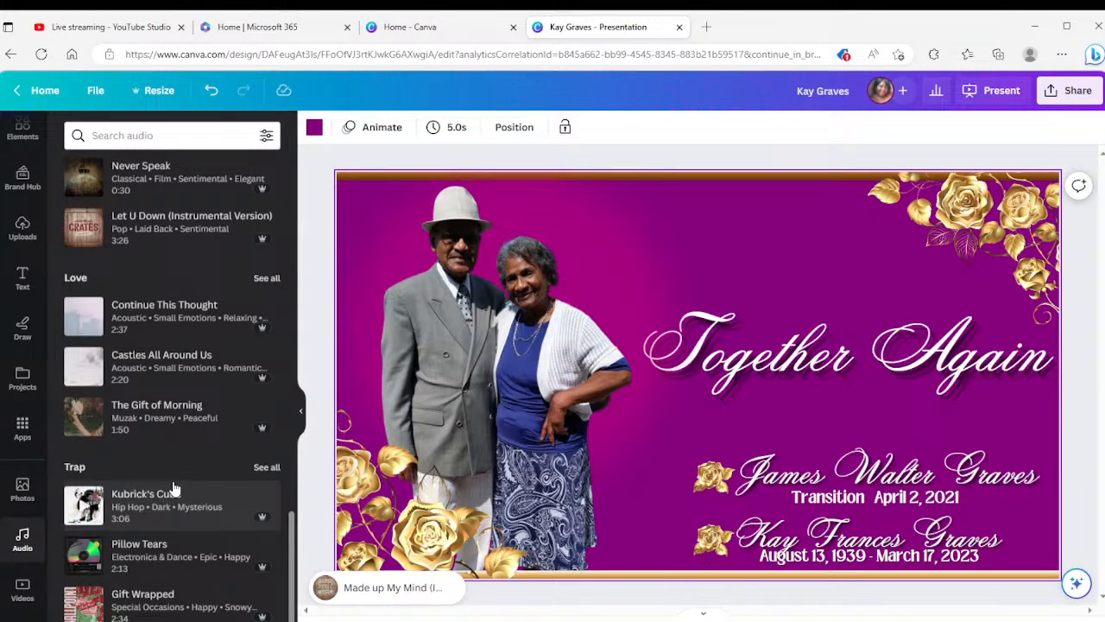
{"action": "scroll", "coordinate": [200, 524], "scroll_direction": "down", "scroll_amount": 2}
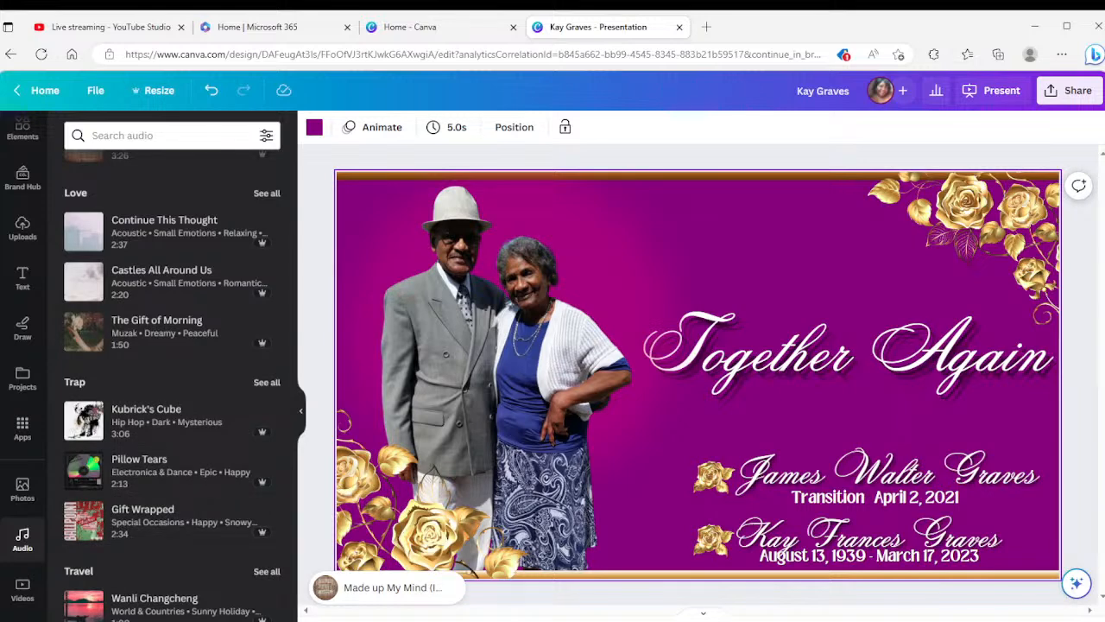
{"action": "left_click", "coordinate": [349, 620]}
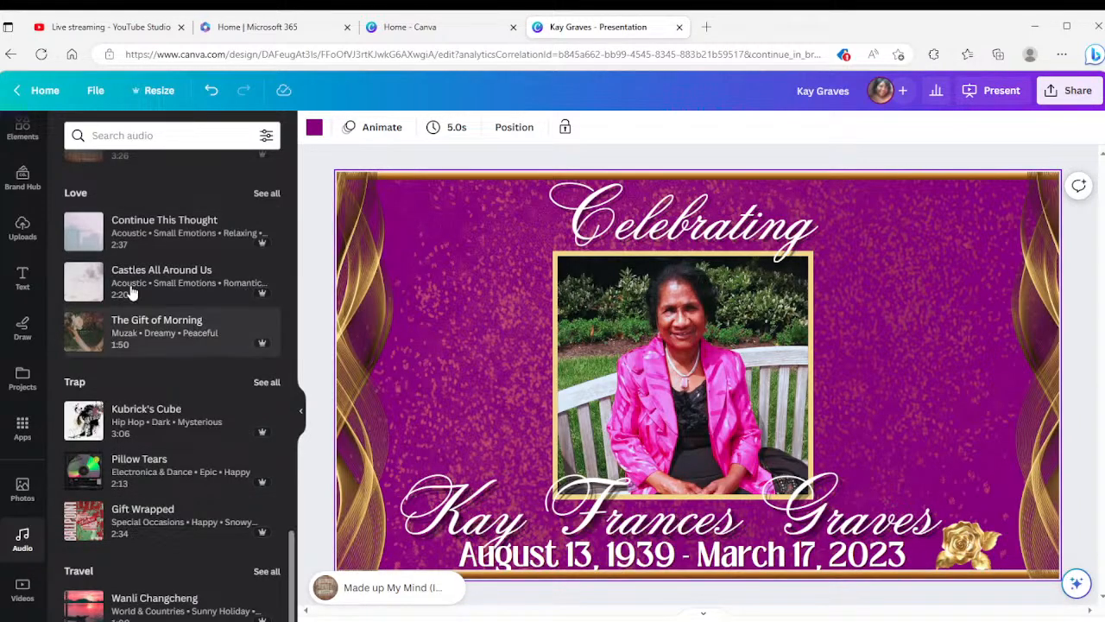
Step: Review the uploaded audio files, then start uploading the GMT20230331 recording from the computer
{"action": "left_click", "coordinate": [8, 229]}
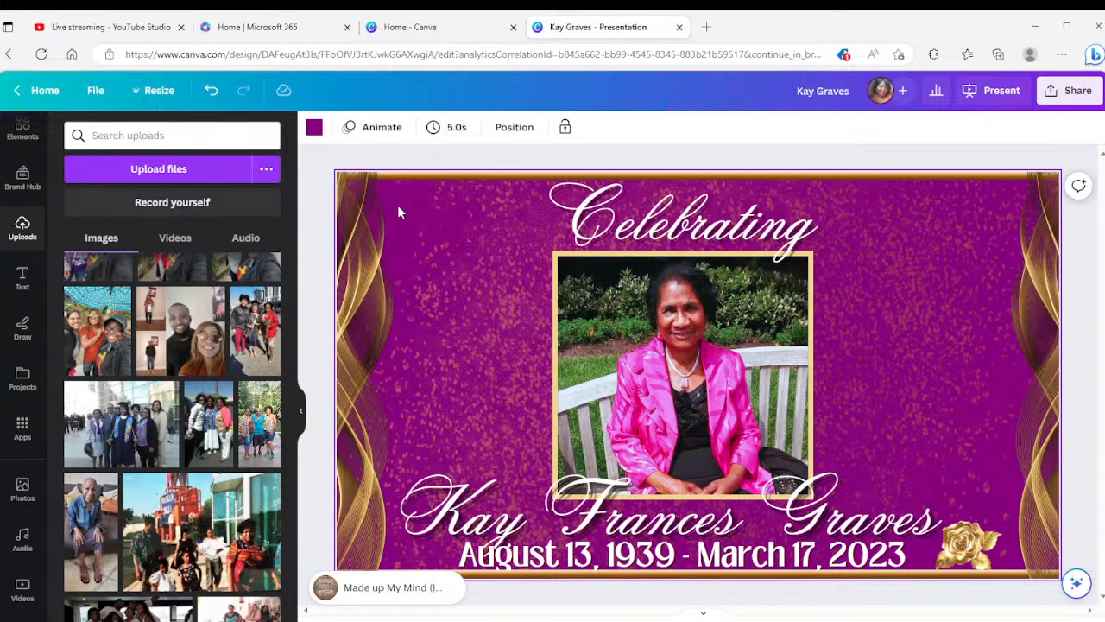
{"action": "left_click", "coordinate": [247, 242]}
{"action": "scroll", "coordinate": [204, 315], "scroll_direction": "down", "scroll_amount": 3}
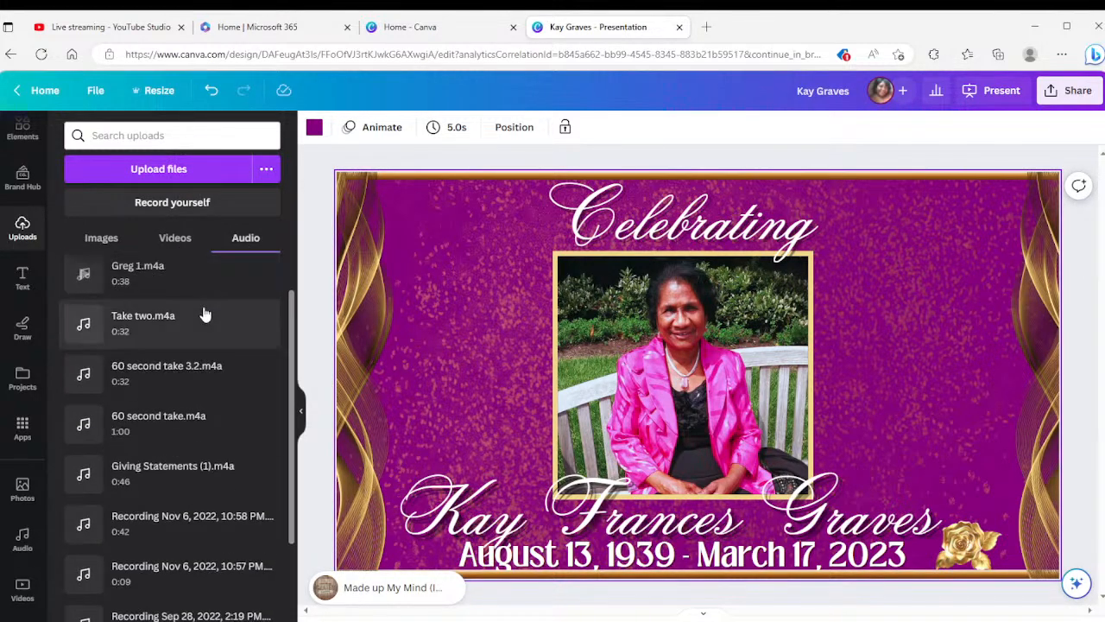
{"action": "scroll", "coordinate": [203, 321], "scroll_direction": "down", "scroll_amount": 5}
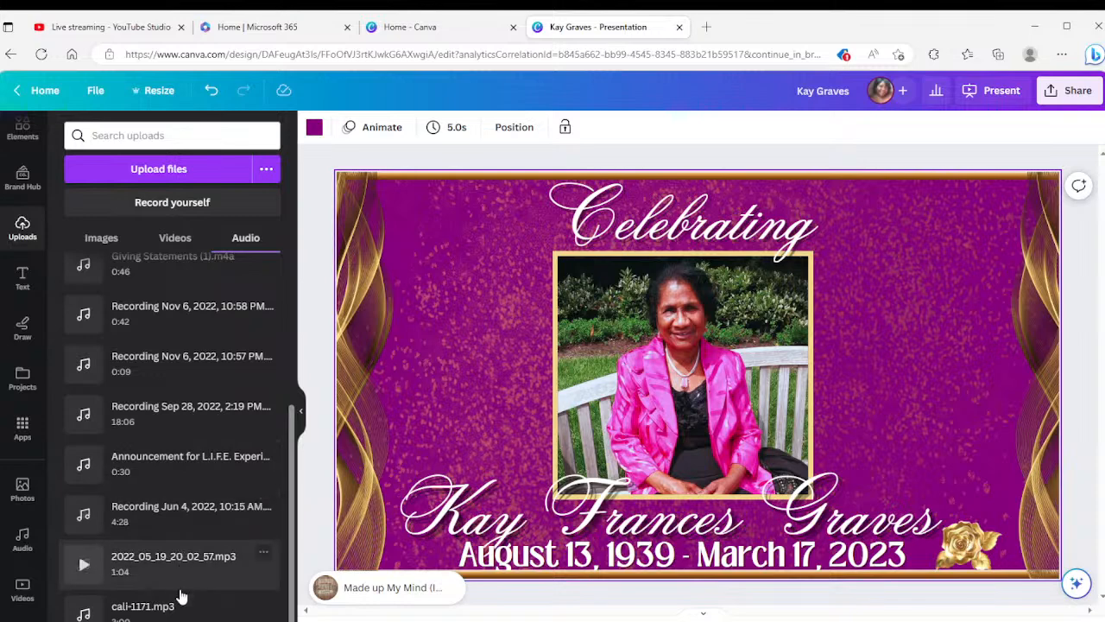
{"action": "scroll", "coordinate": [153, 605], "scroll_direction": "down", "scroll_amount": 1}
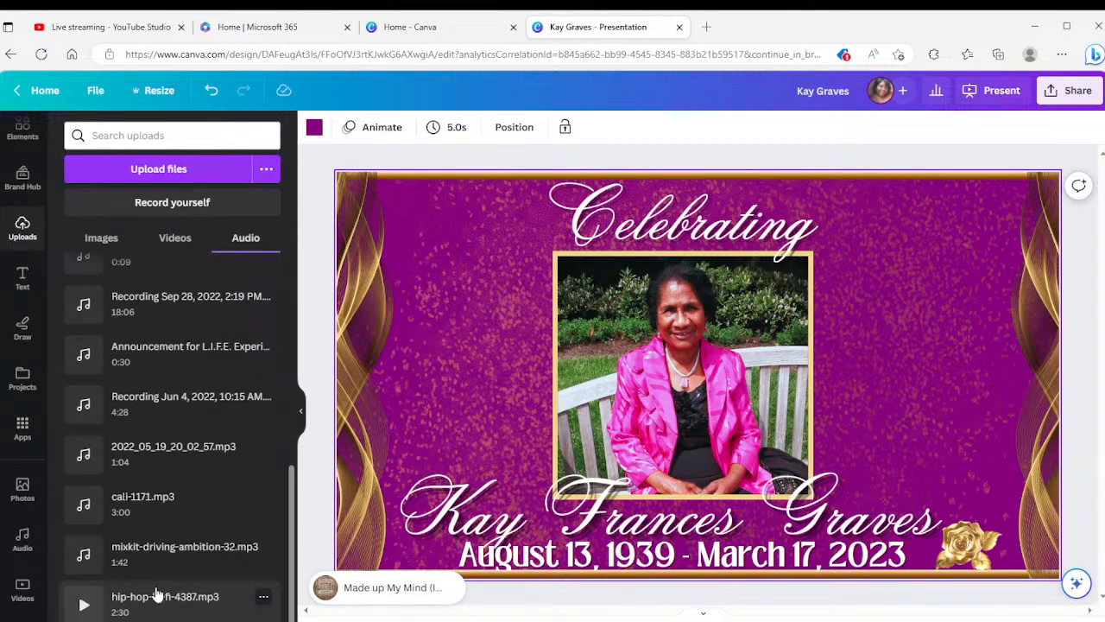
{"action": "scroll", "coordinate": [160, 570], "scroll_direction": "up", "scroll_amount": 4}
{"action": "scroll", "coordinate": [164, 544], "scroll_direction": "up", "scroll_amount": 2}
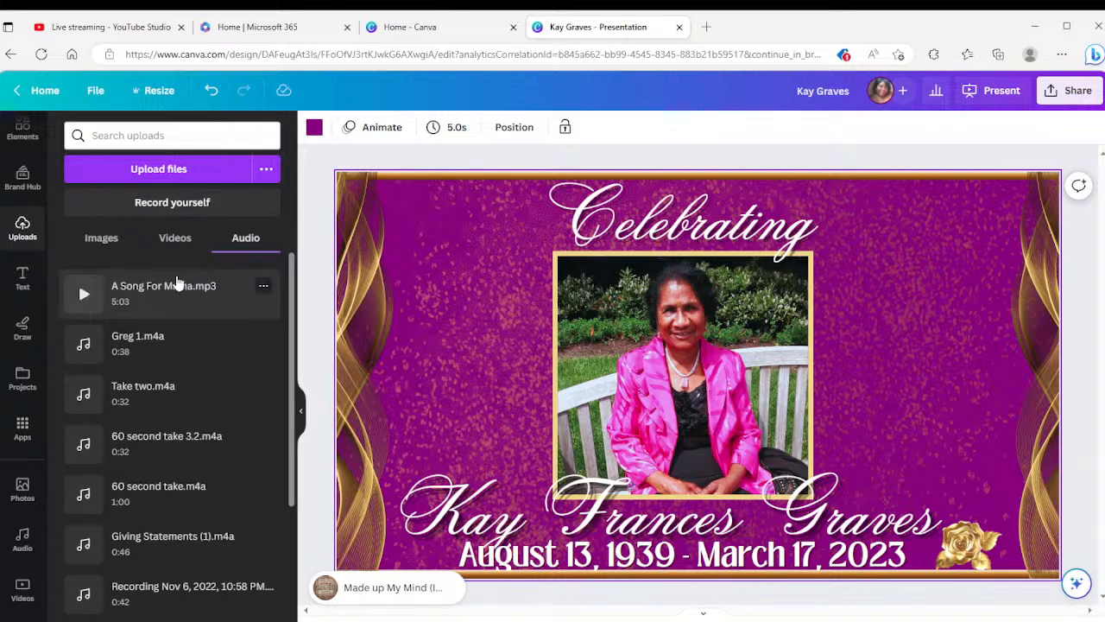
{"action": "left_click", "coordinate": [188, 173]}
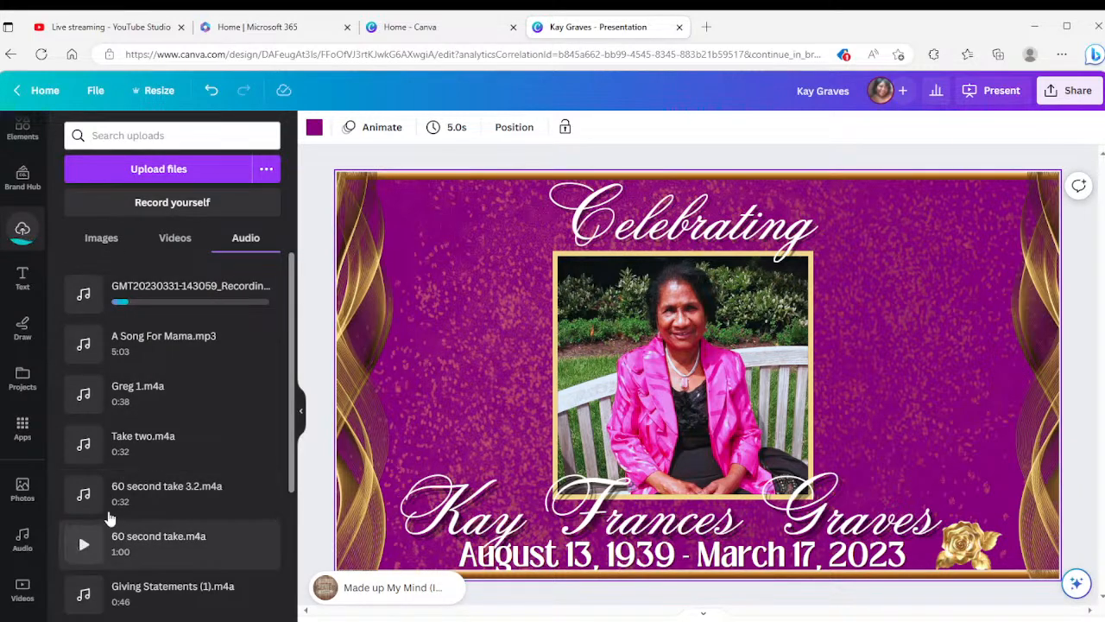
Step: Play and stop the 60 second take 3.2 preview, then select the design's soundtrack
{"action": "left_click", "coordinate": [83, 498]}
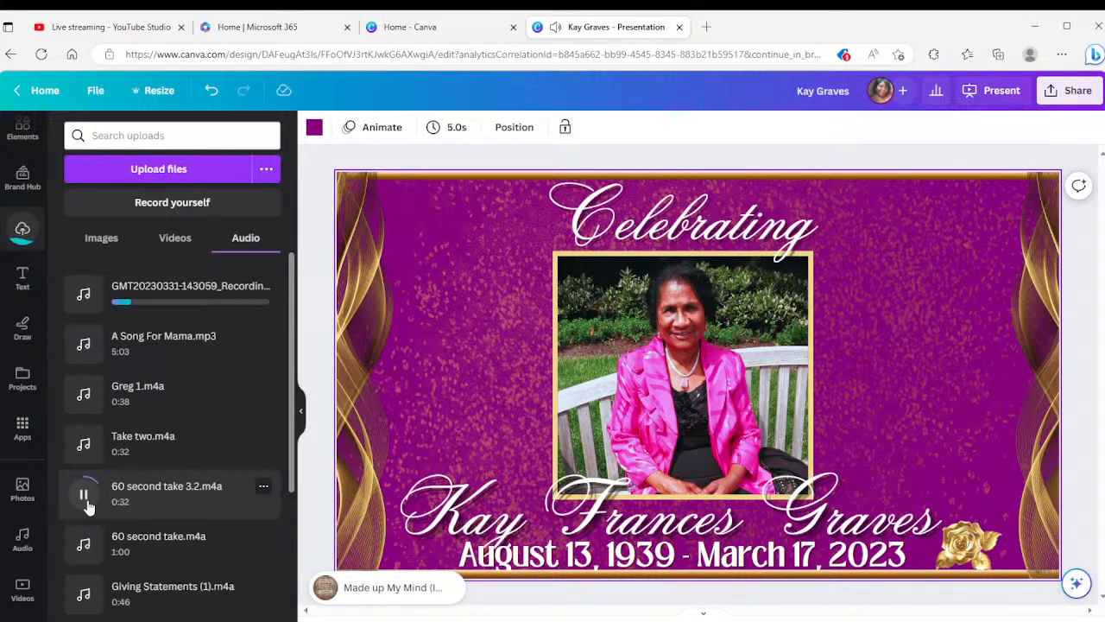
{"action": "left_click", "coordinate": [84, 496]}
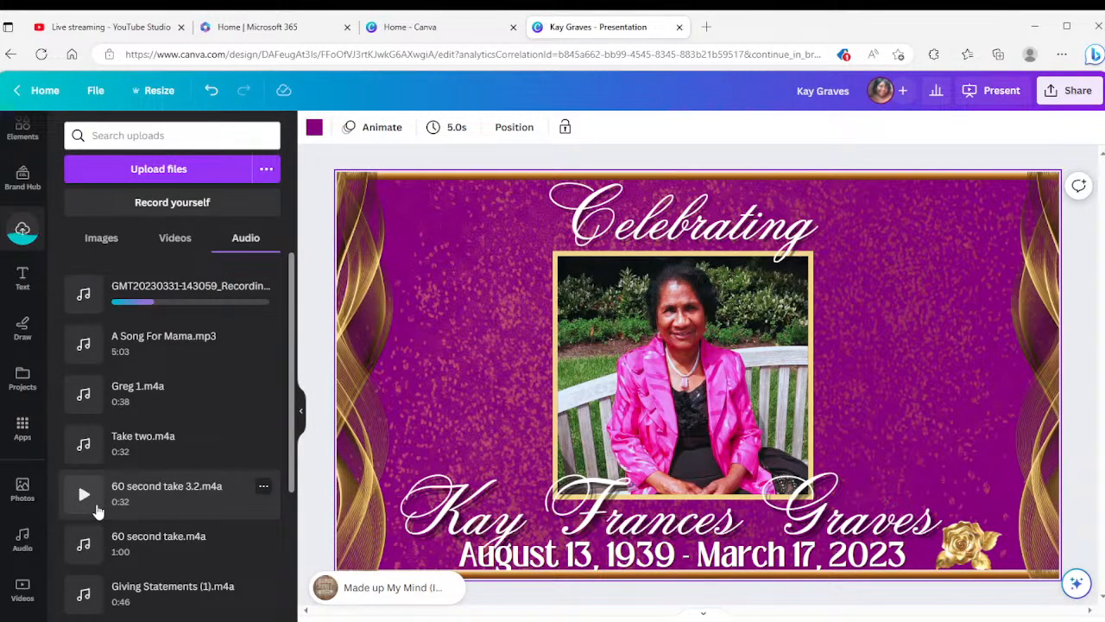
{"action": "left_click", "coordinate": [374, 595]}
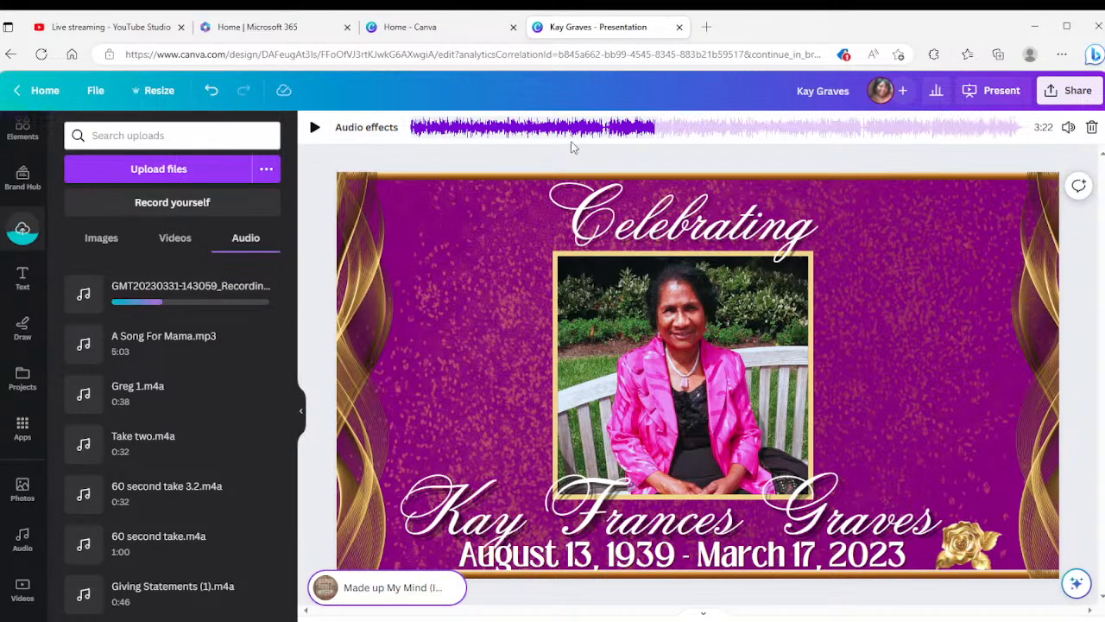
Step: Play and pause the 3:22 soundtrack, then go to the two-photo collage slide with thumbnails hidden
{"action": "left_click", "coordinate": [315, 128]}
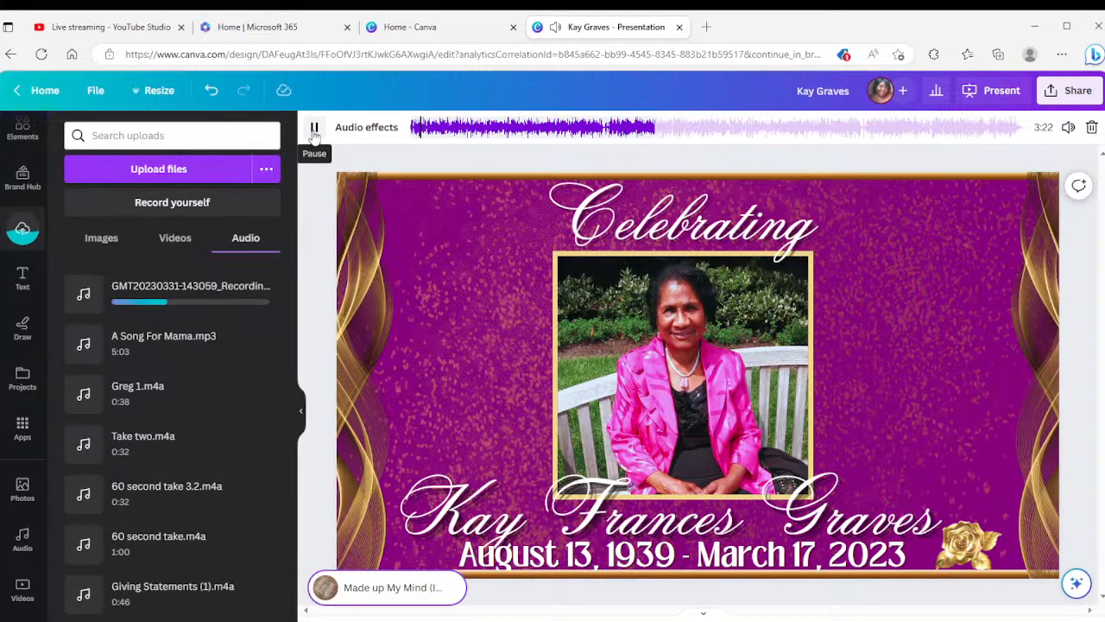
{"action": "left_click", "coordinate": [315, 129]}
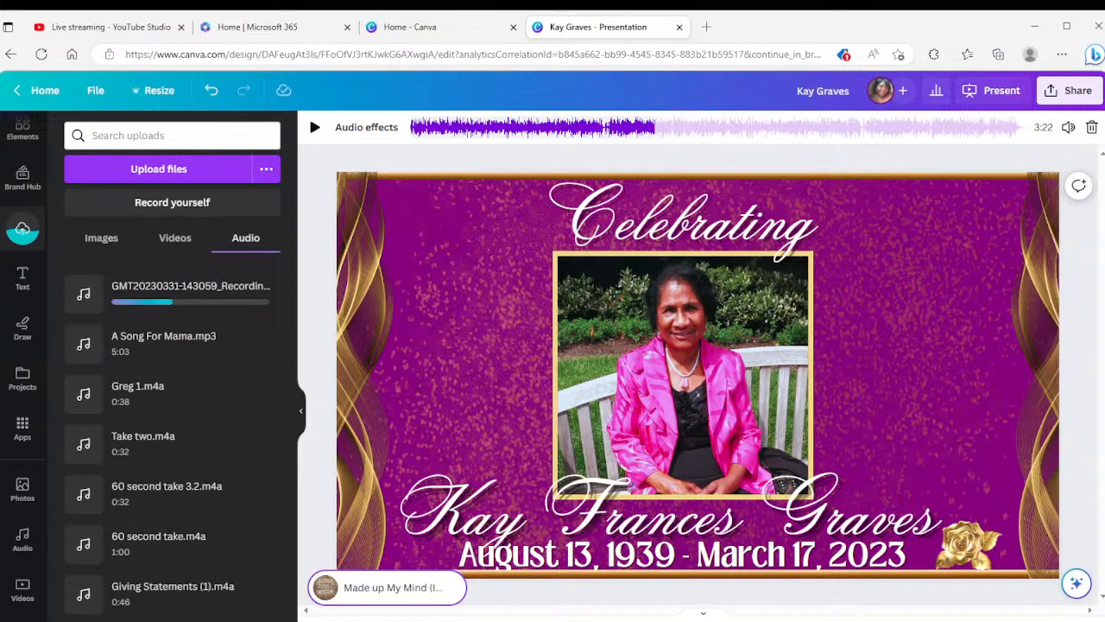
{"action": "scroll", "coordinate": [672, 553], "scroll_direction": "down", "scroll_amount": 5}
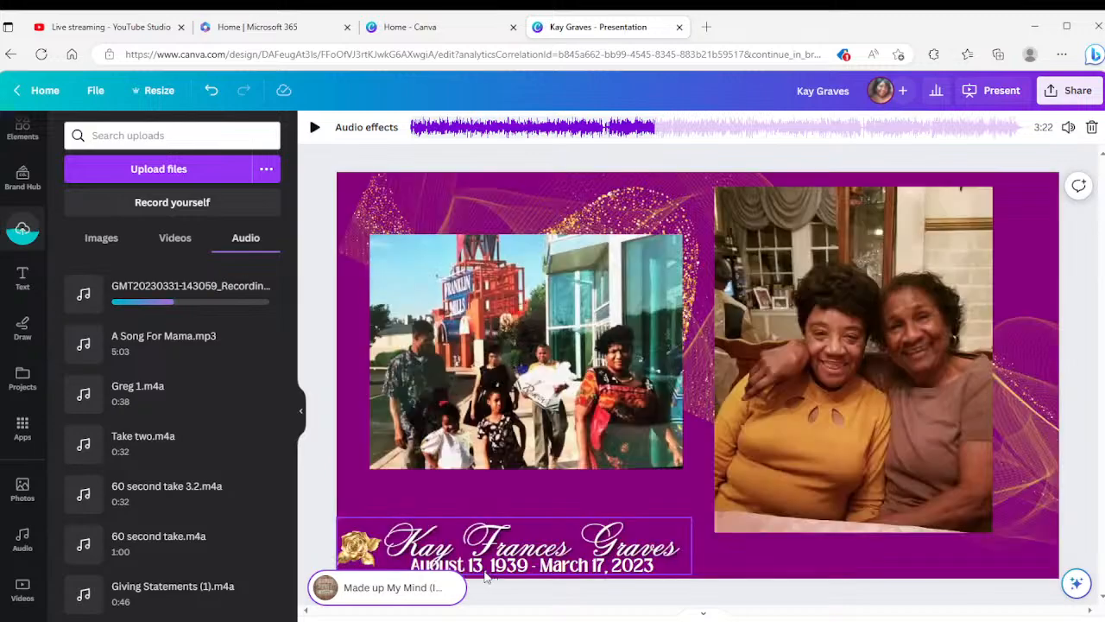
{"action": "left_click", "coordinate": [300, 411]}
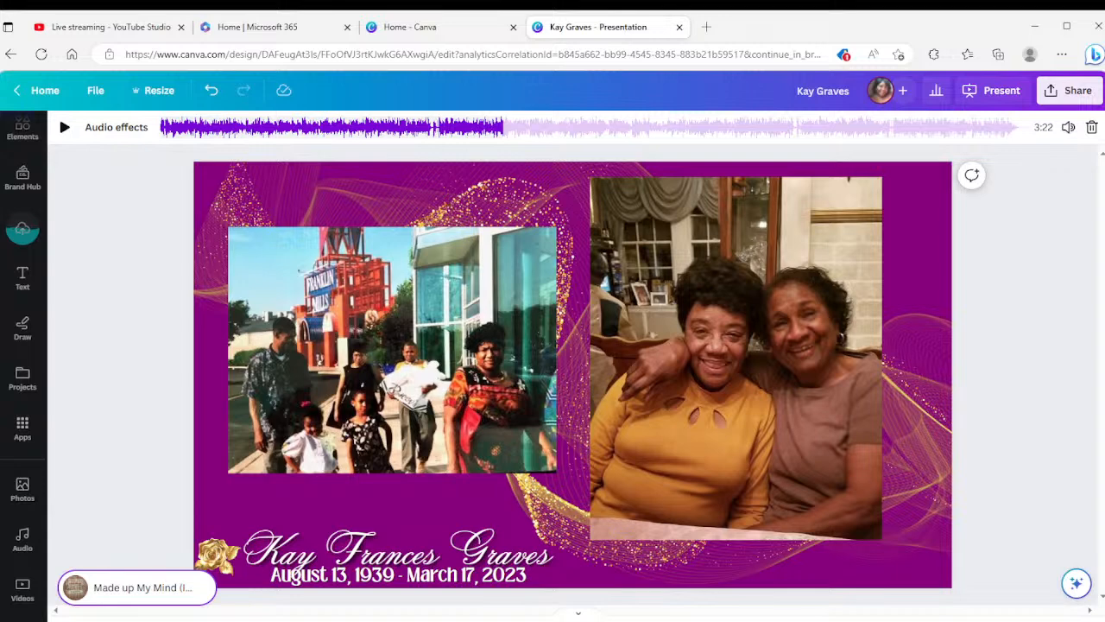
{"action": "left_click", "coordinate": [578, 613]}
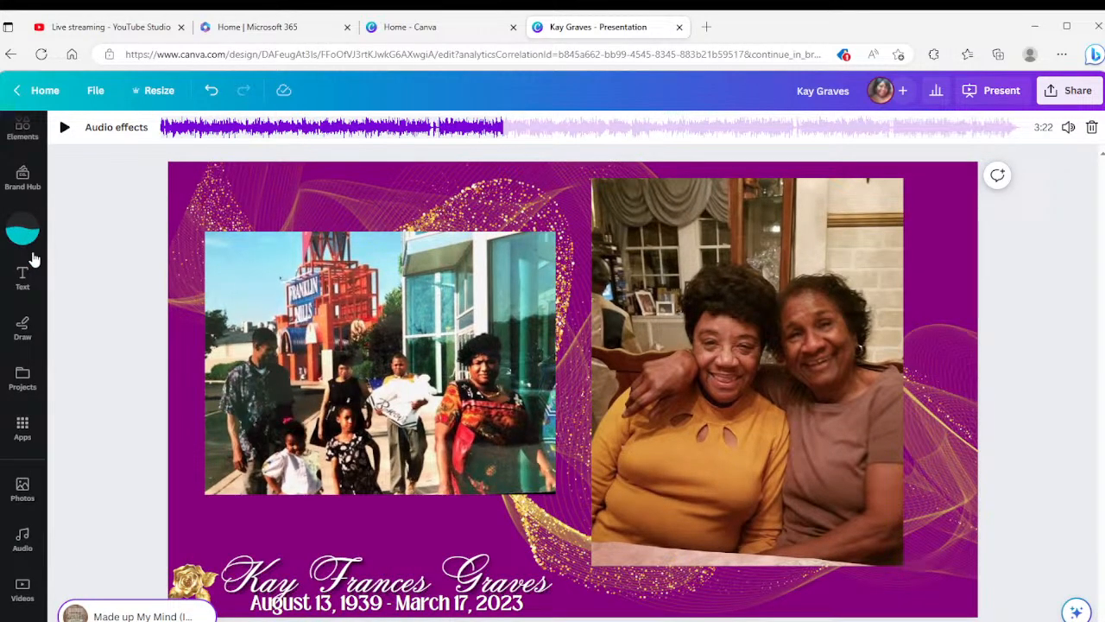
Step: Preview the Pillow Tears track and delete the existing soundtrack from the design
{"action": "left_click", "coordinate": [25, 544]}
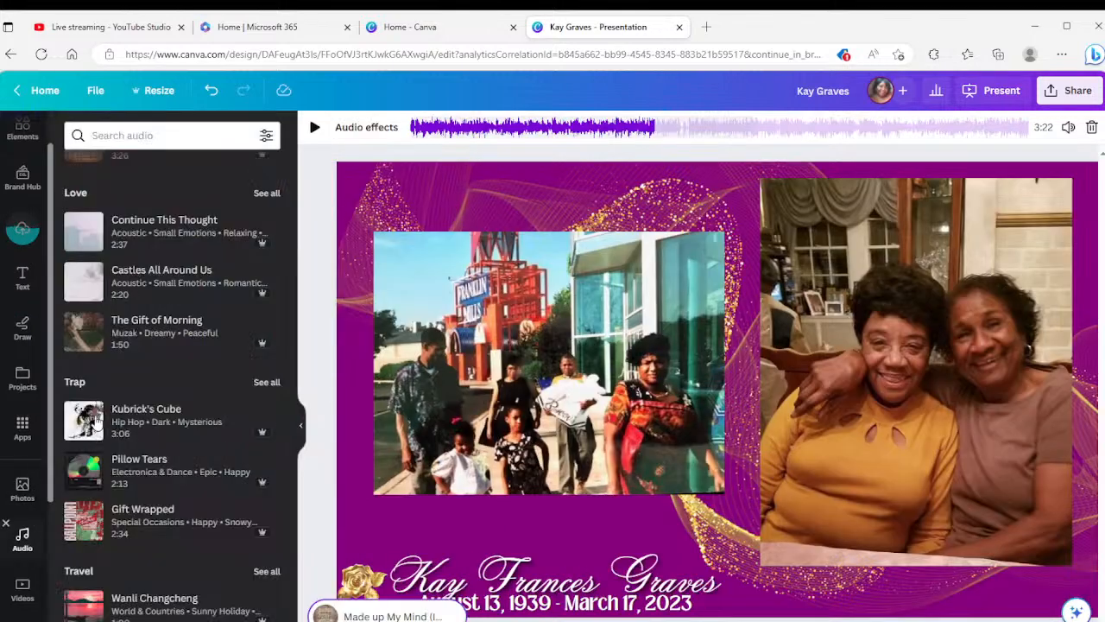
{"action": "left_click", "coordinate": [84, 470]}
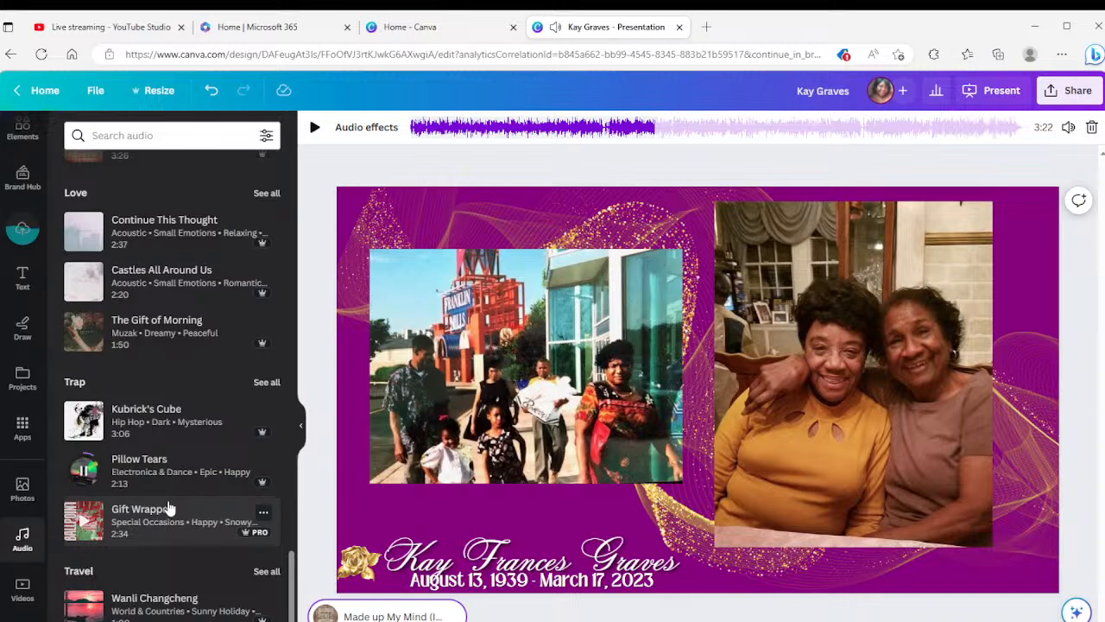
{"action": "left_click", "coordinate": [85, 470]}
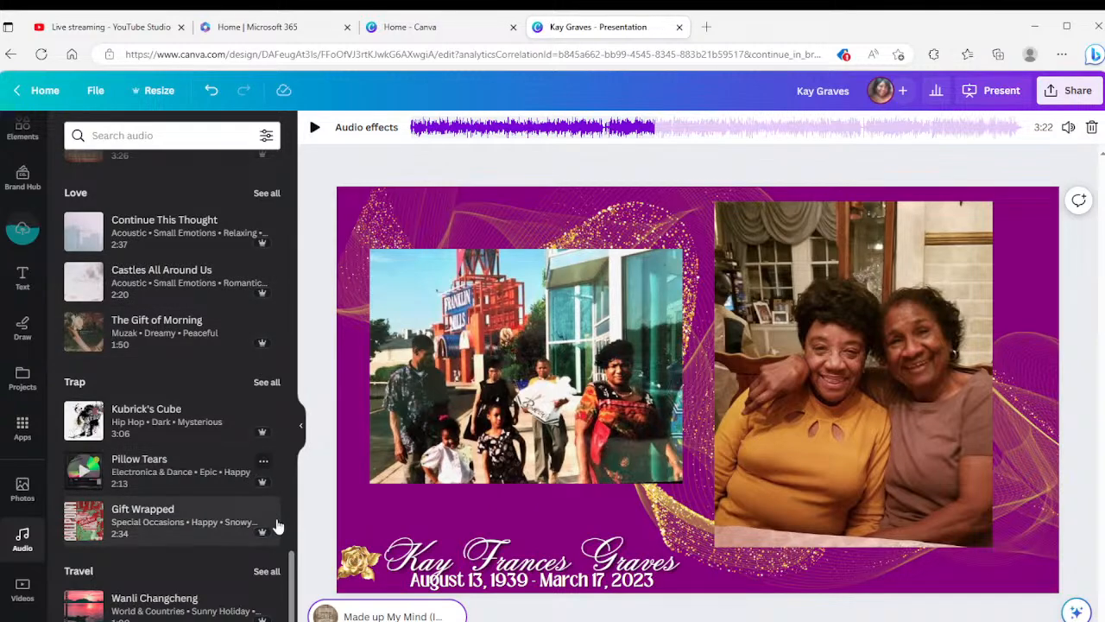
{"action": "scroll", "coordinate": [275, 518], "scroll_direction": "down", "scroll_amount": 3}
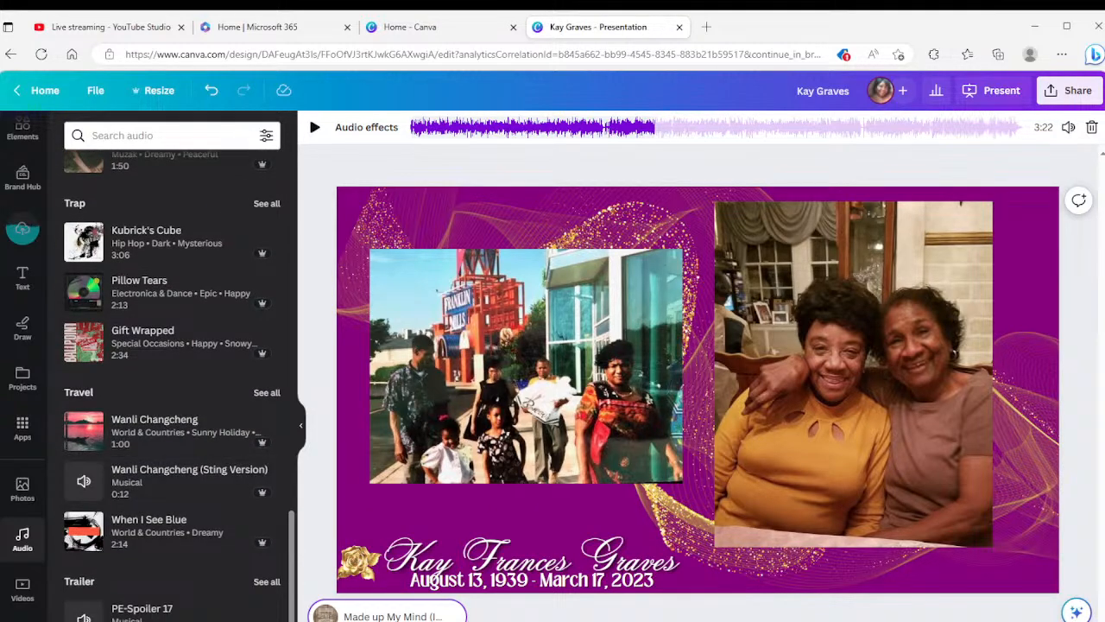
{"action": "scroll", "coordinate": [223, 618], "scroll_direction": "down", "scroll_amount": 10}
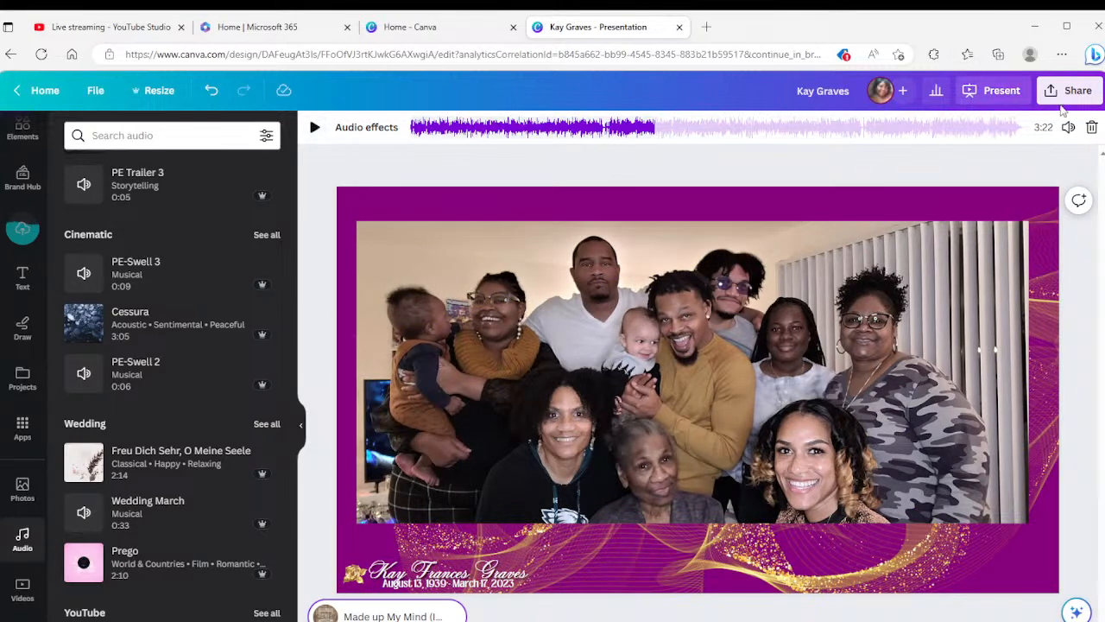
{"action": "left_click", "coordinate": [1091, 126]}
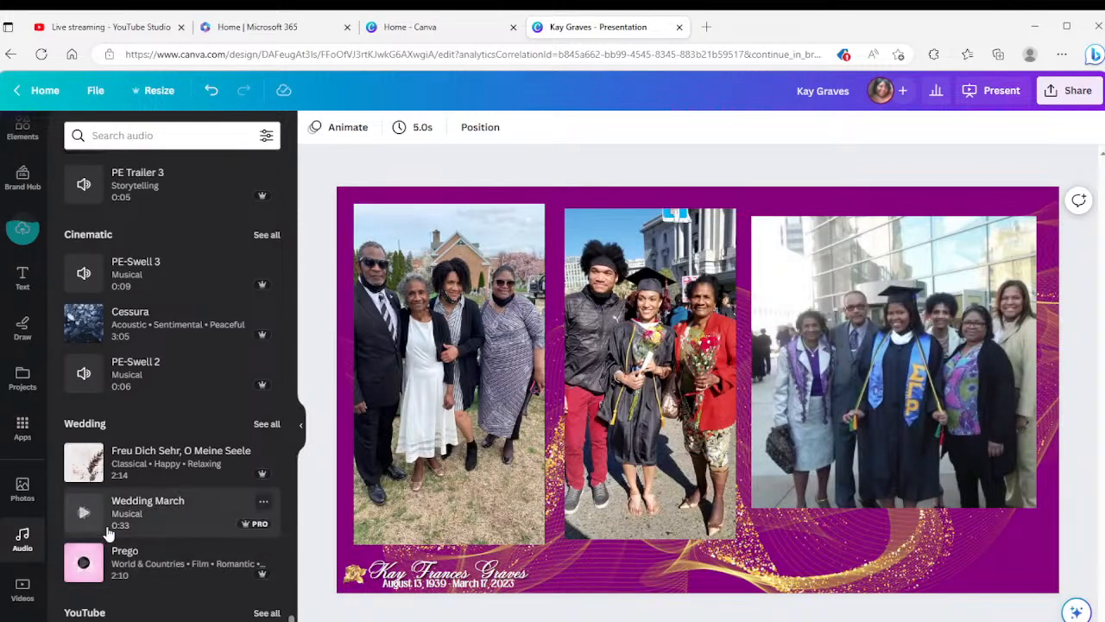
Step: Preview Wedding March, then add Br1ghter (Instrumental Version) as the 5:01 soundtrack and stop playback
{"action": "left_click", "coordinate": [85, 516]}
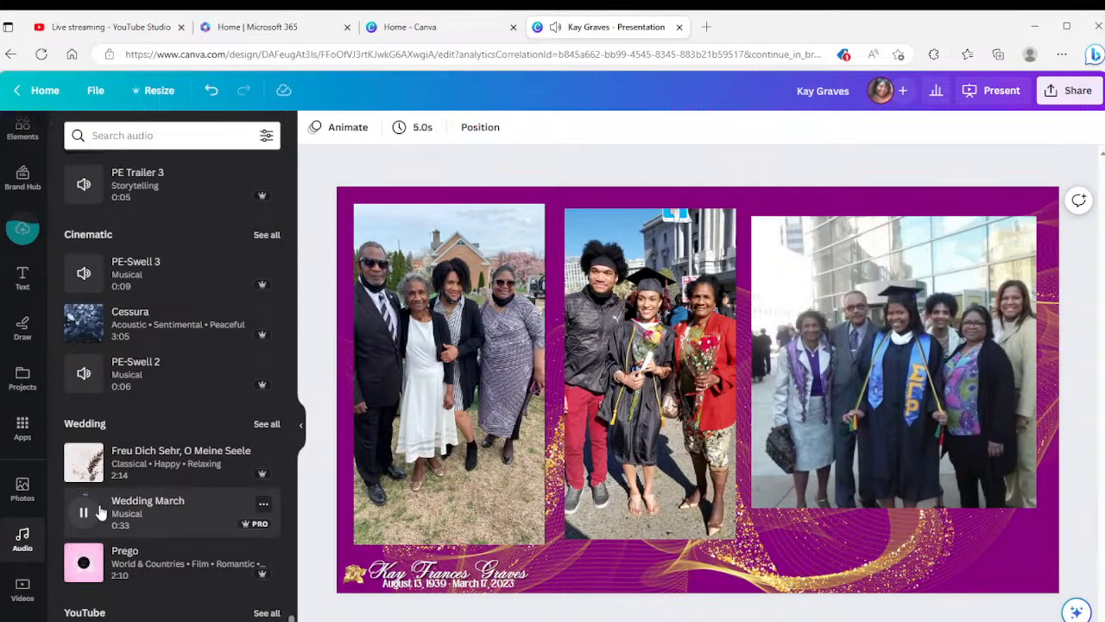
{"action": "scroll", "coordinate": [152, 512], "scroll_direction": "down", "scroll_amount": 1}
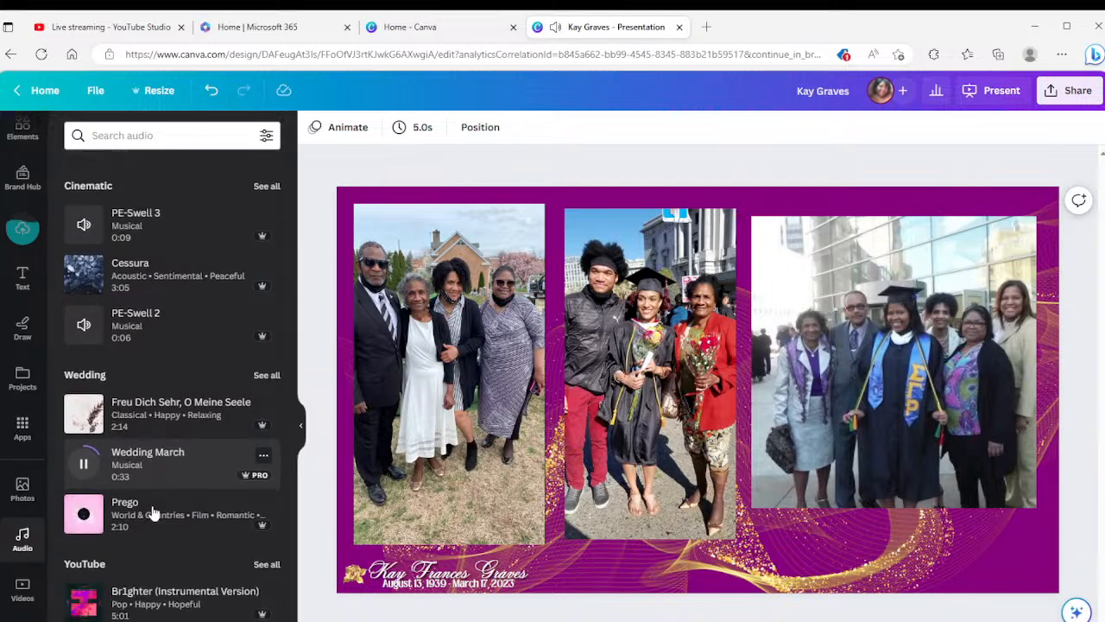
{"action": "left_click", "coordinate": [85, 604]}
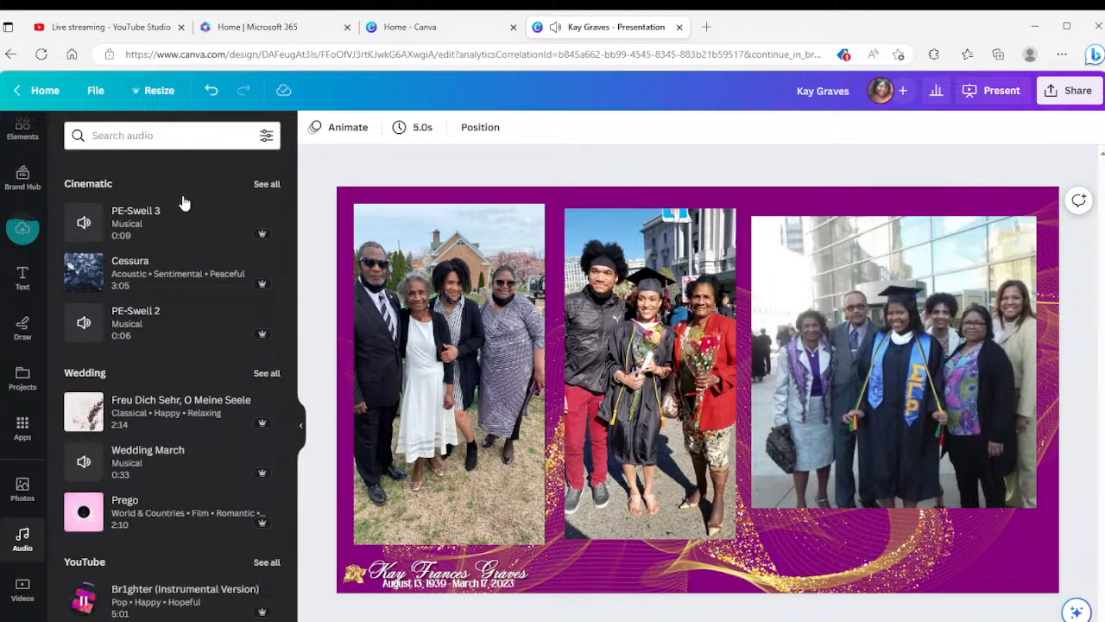
{"action": "left_click_drag", "start_coordinate": [169, 614], "coordinate": [229, 621]}
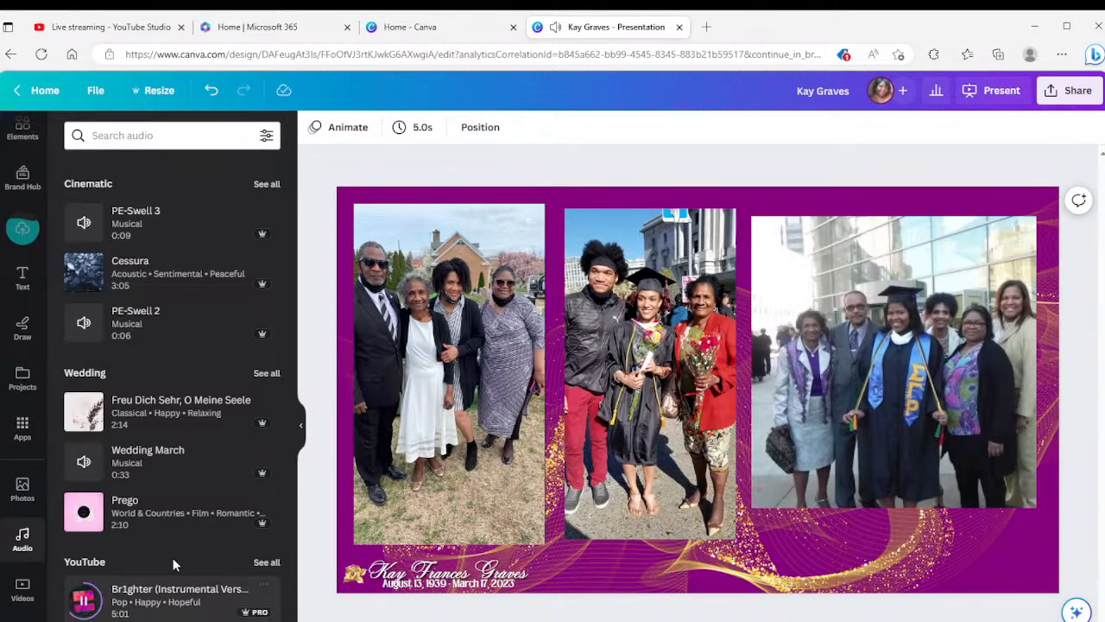
{"action": "left_click", "coordinate": [167, 616]}
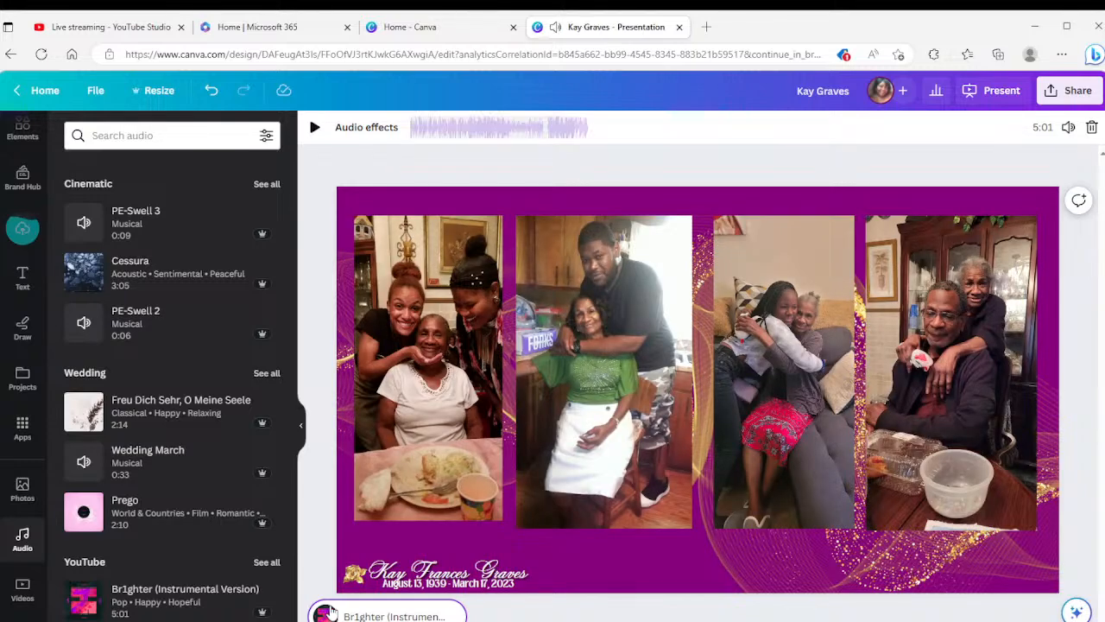
{"action": "left_click", "coordinate": [325, 614]}
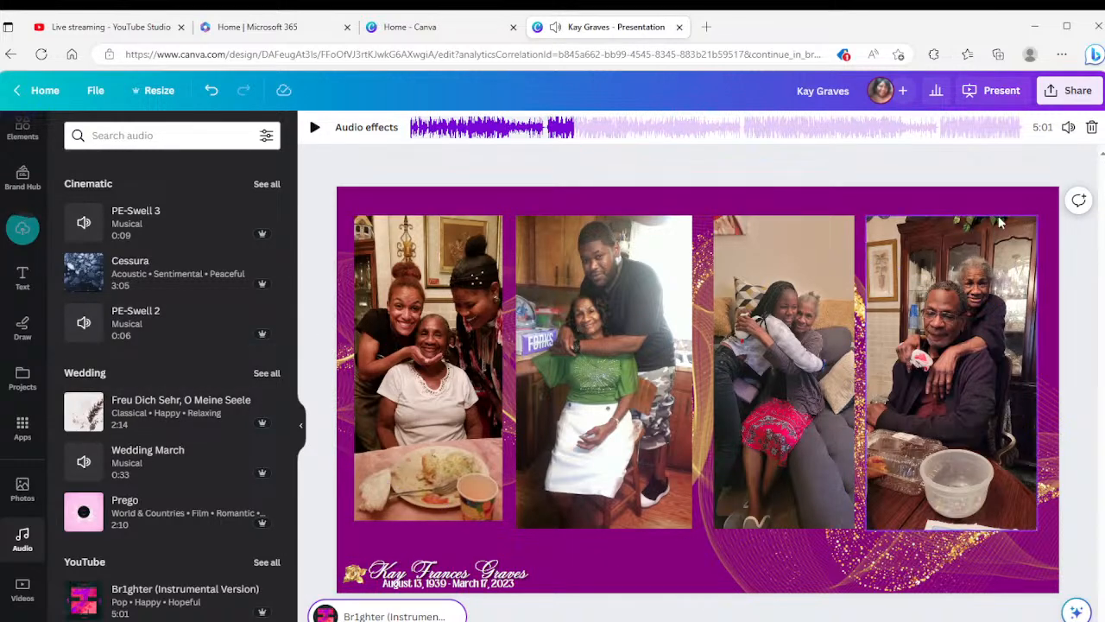
Step: Check the download file types, then bring up the Present options: full screen, presenter view, autoplay
{"action": "left_click", "coordinate": [1055, 93]}
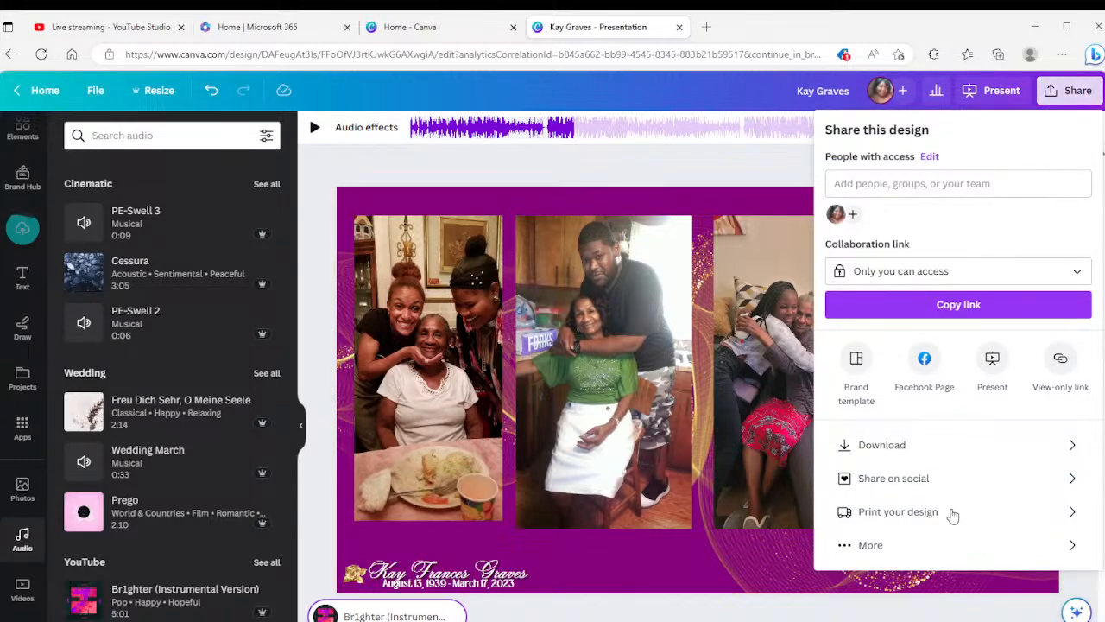
{"action": "left_click", "coordinate": [924, 444]}
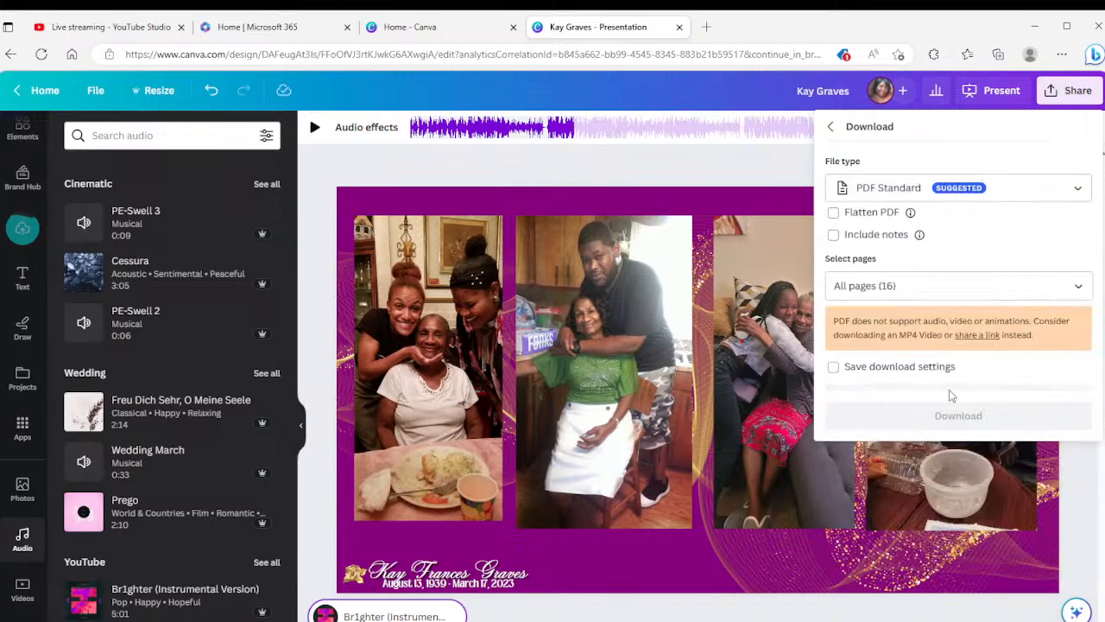
{"action": "left_click", "coordinate": [986, 191]}
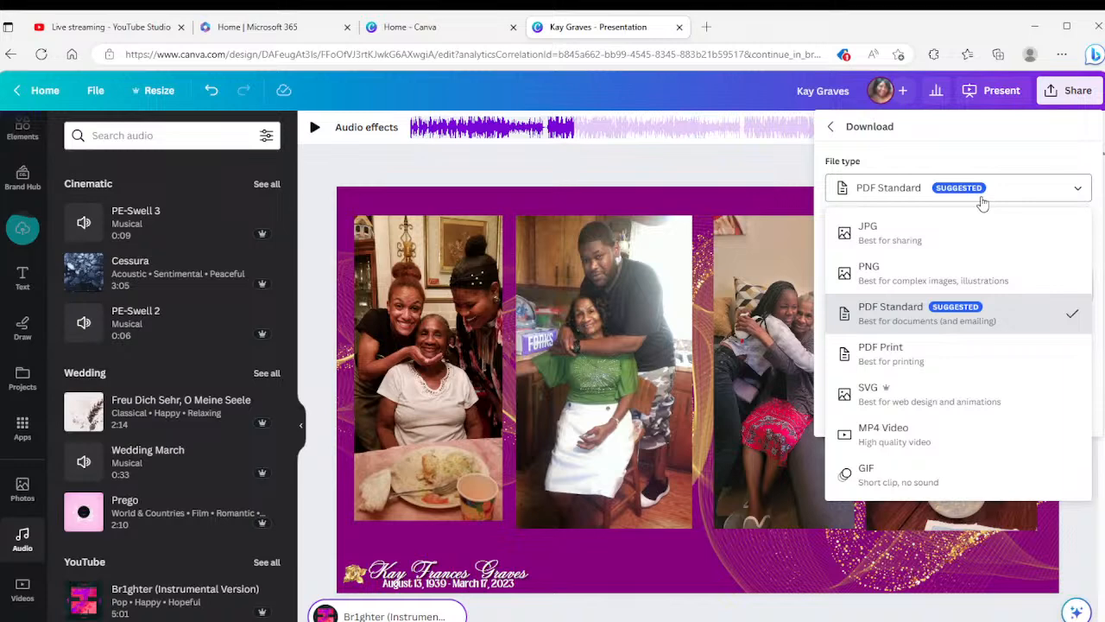
{"action": "left_click", "coordinate": [787, 190]}
{"action": "left_click", "coordinate": [974, 95]}
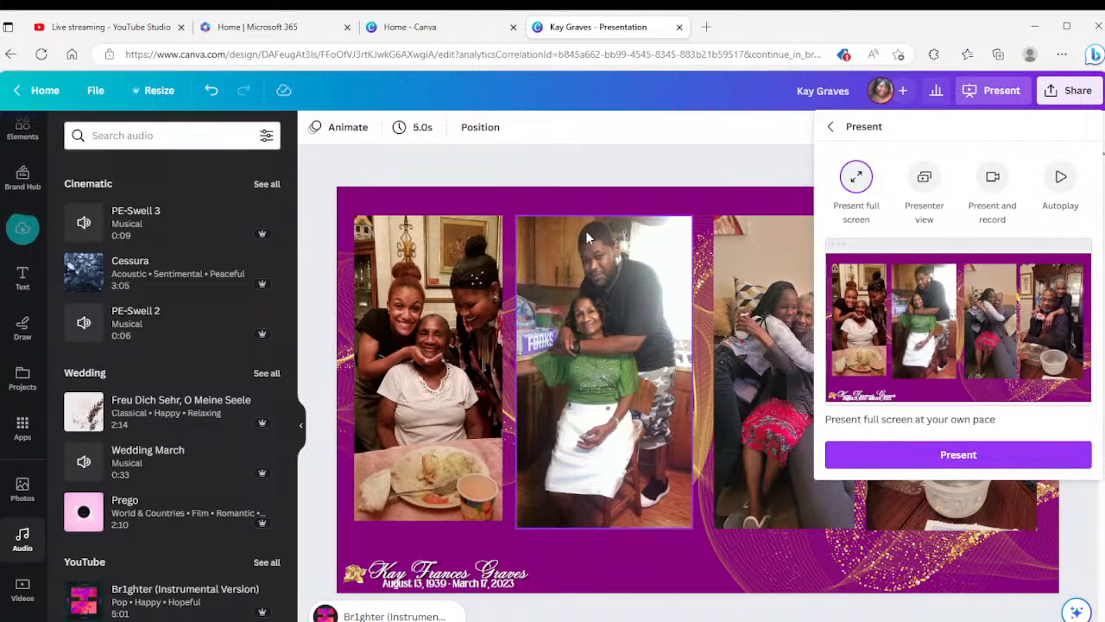
Step: Run the slideshow full screen on Autoplay, then exit back to the editor with Esc
{"action": "left_click", "coordinate": [1068, 180]}
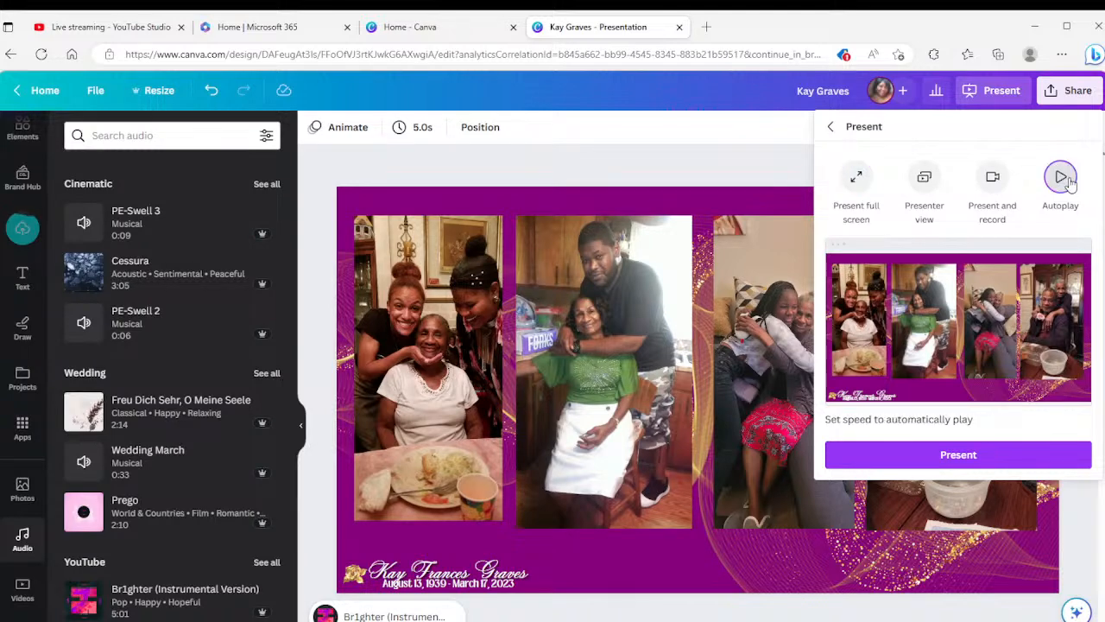
{"action": "left_click", "coordinate": [837, 467]}
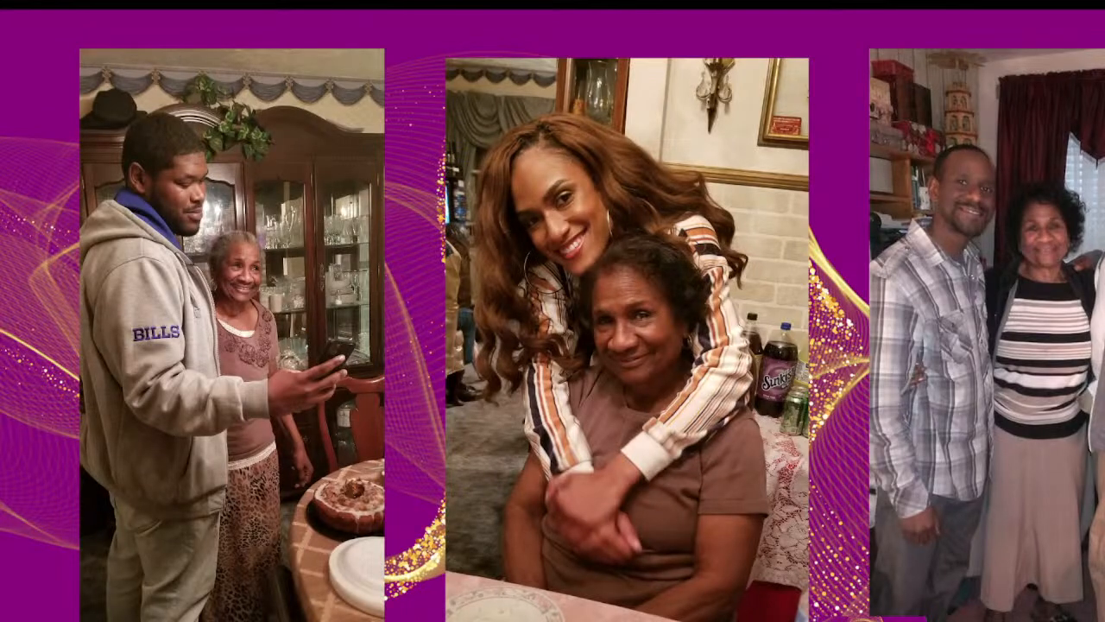
{"action": "key", "text": "Escape"}
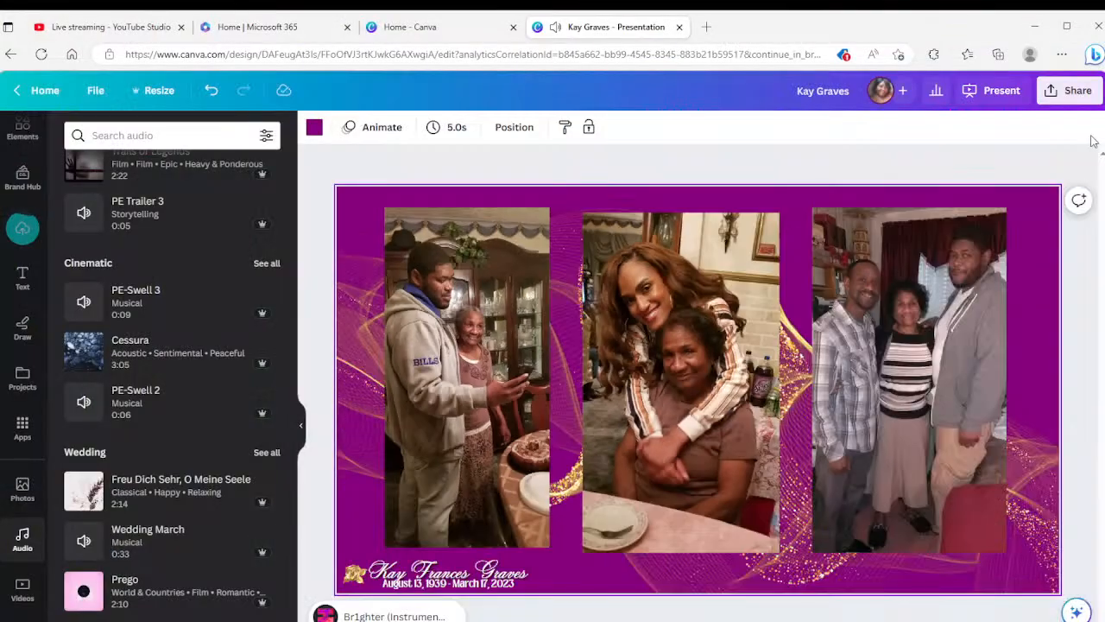
Step: Reach the Download settings (PDF Standard, all 16 pages) and expand the File type list
{"action": "left_click", "coordinate": [1071, 91]}
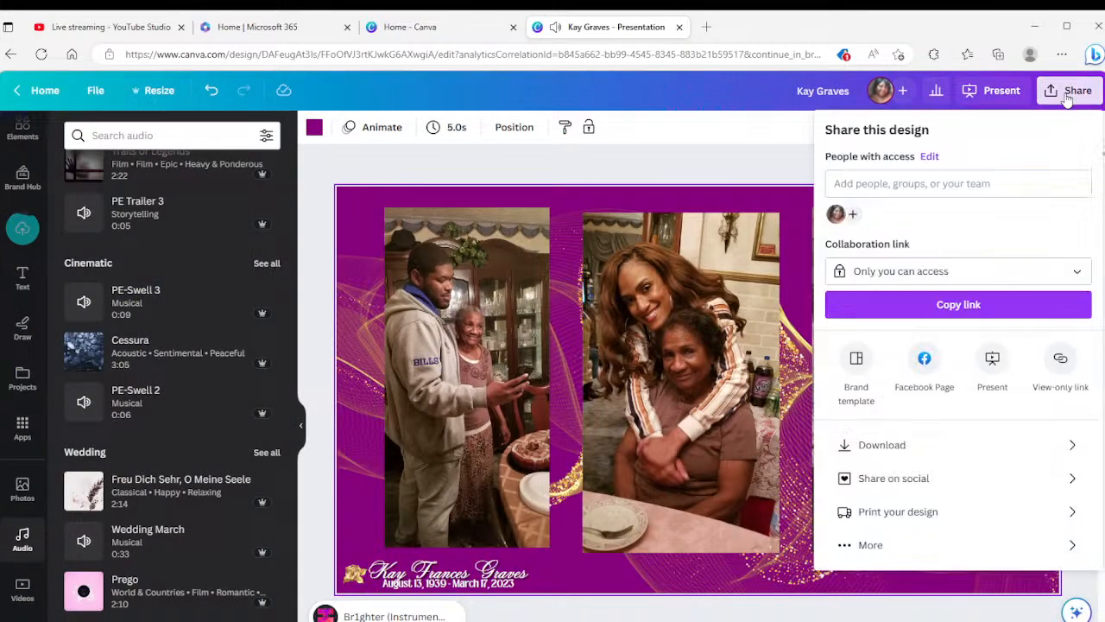
{"action": "left_click", "coordinate": [993, 96]}
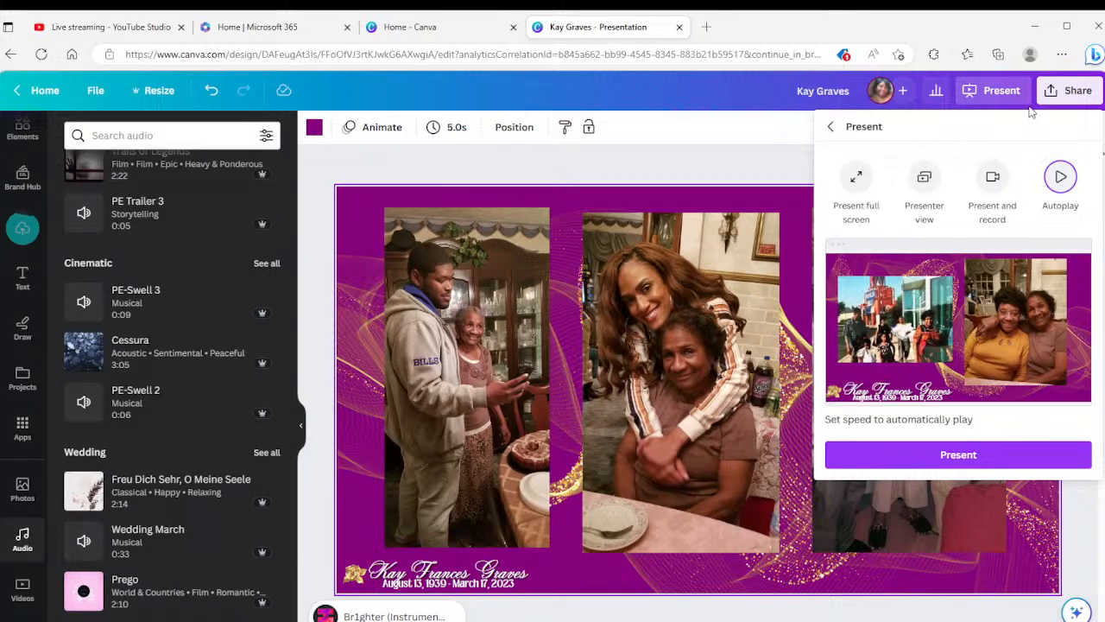
{"action": "left_click", "coordinate": [1081, 100]}
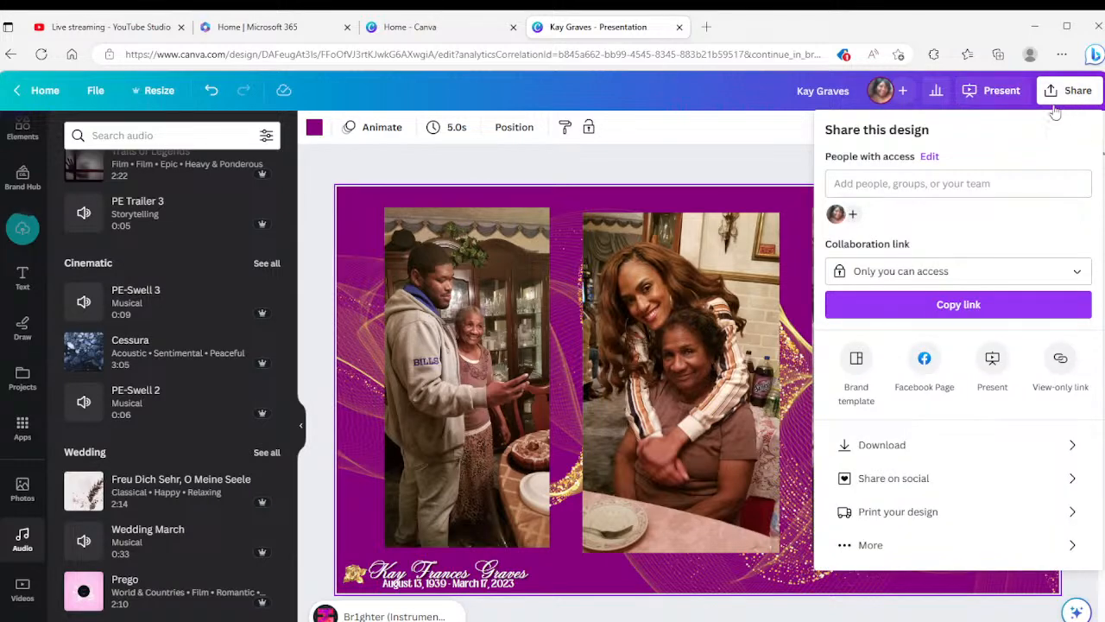
{"action": "left_click", "coordinate": [910, 447]}
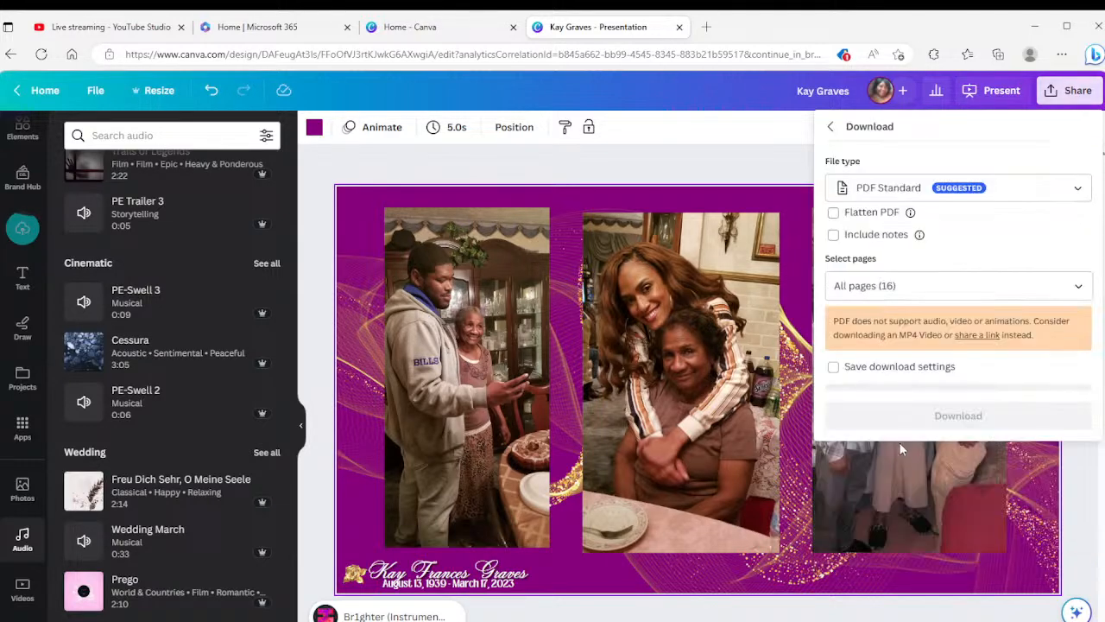
{"action": "left_click", "coordinate": [904, 194]}
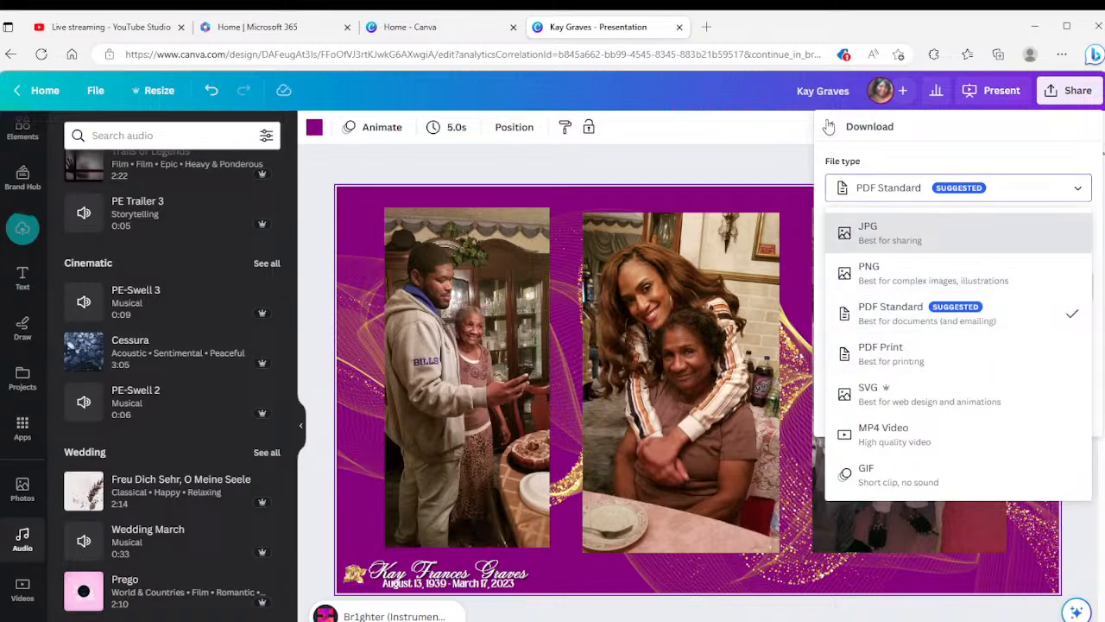
{"action": "left_click", "coordinate": [831, 126]}
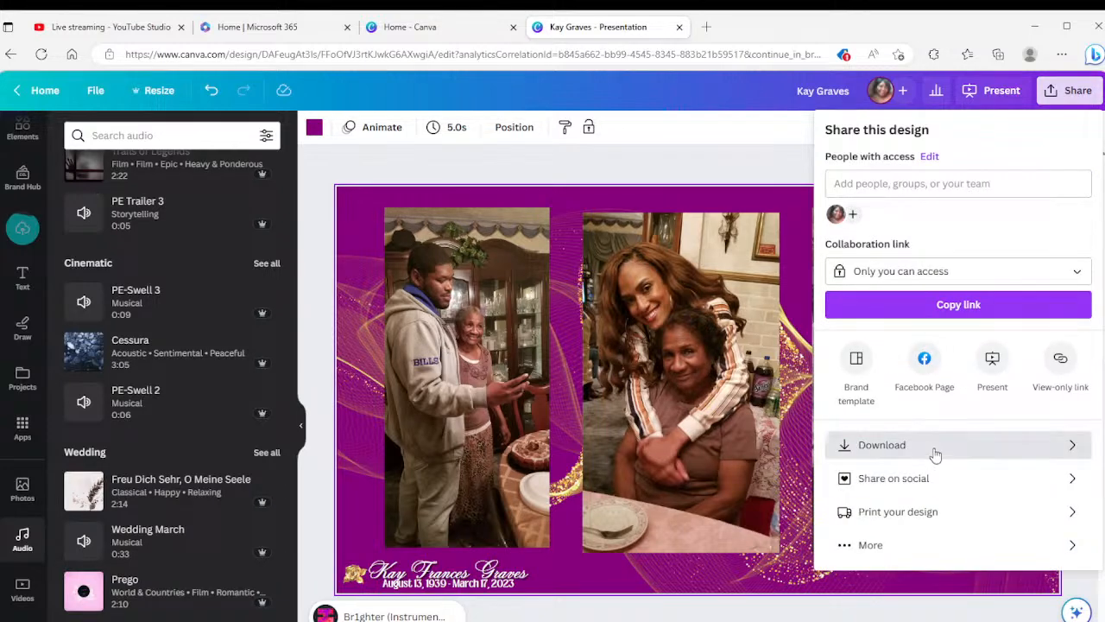
{"action": "left_click", "coordinate": [935, 449]}
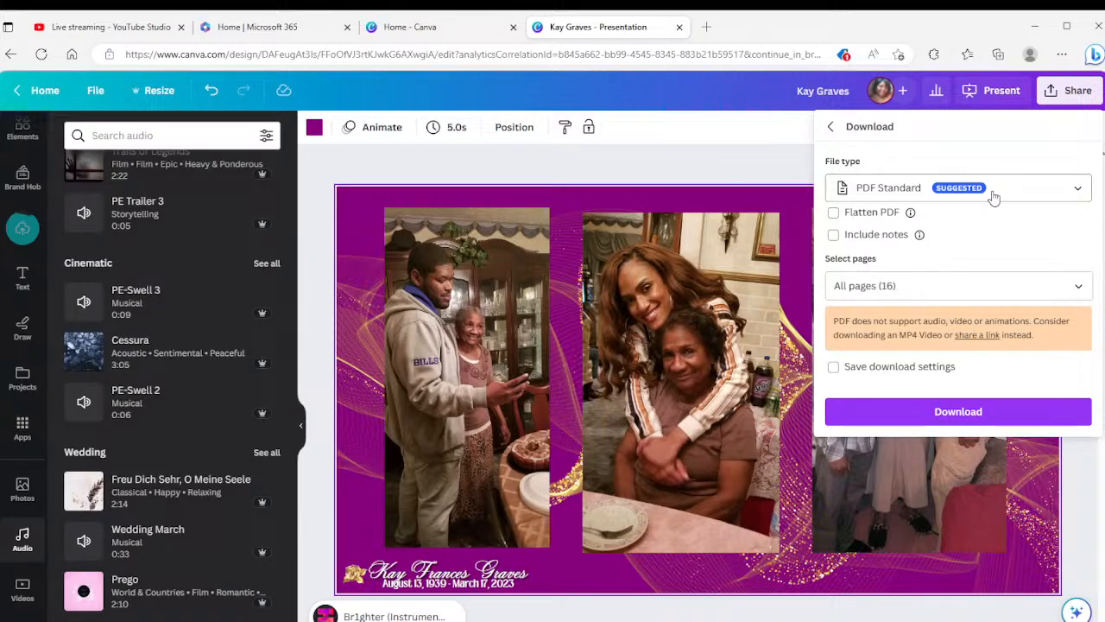
{"action": "left_click", "coordinate": [993, 198]}
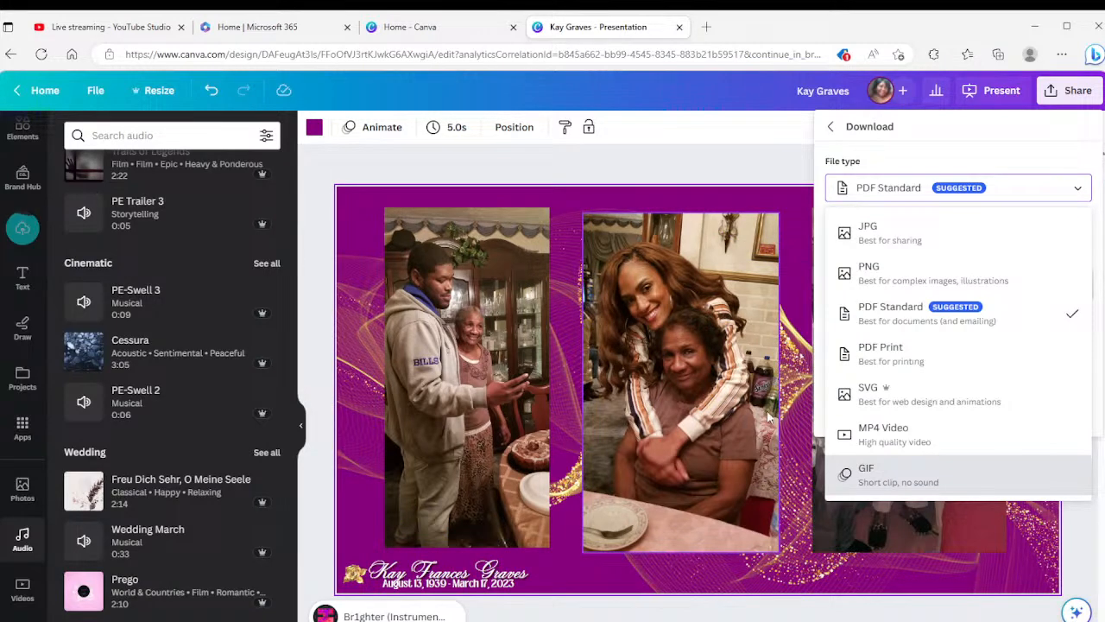
Step: Choose MP4 Video at 1080p and download all 16 pages
{"action": "left_click", "coordinate": [933, 454]}
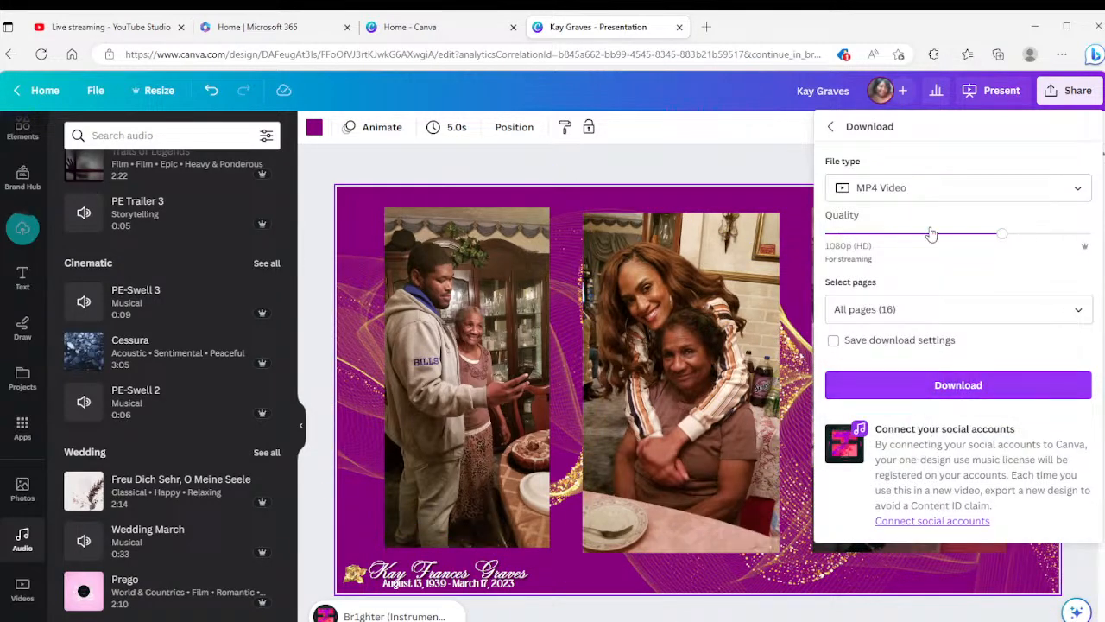
{"action": "left_click", "coordinate": [926, 385]}
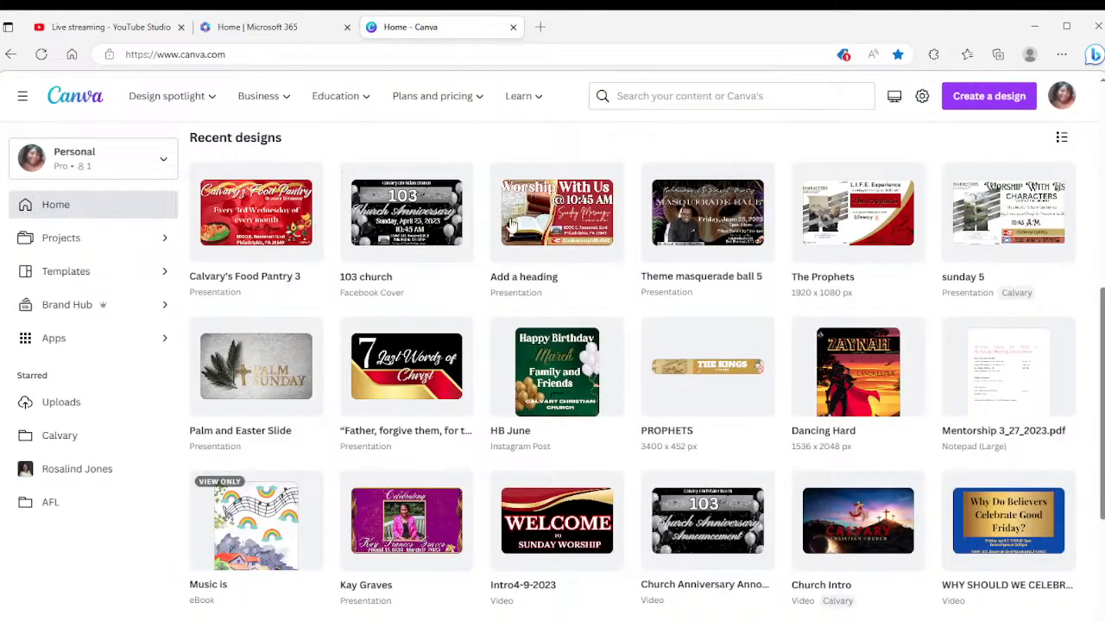
Step: Scroll through Recent designs such as Palm and Easter Slide, Church Intro and 2Easter
{"action": "scroll", "coordinate": [425, 550], "scroll_direction": "down", "scroll_amount": 3}
{"action": "scroll", "coordinate": [425, 550], "scroll_direction": "down", "scroll_amount": 4}
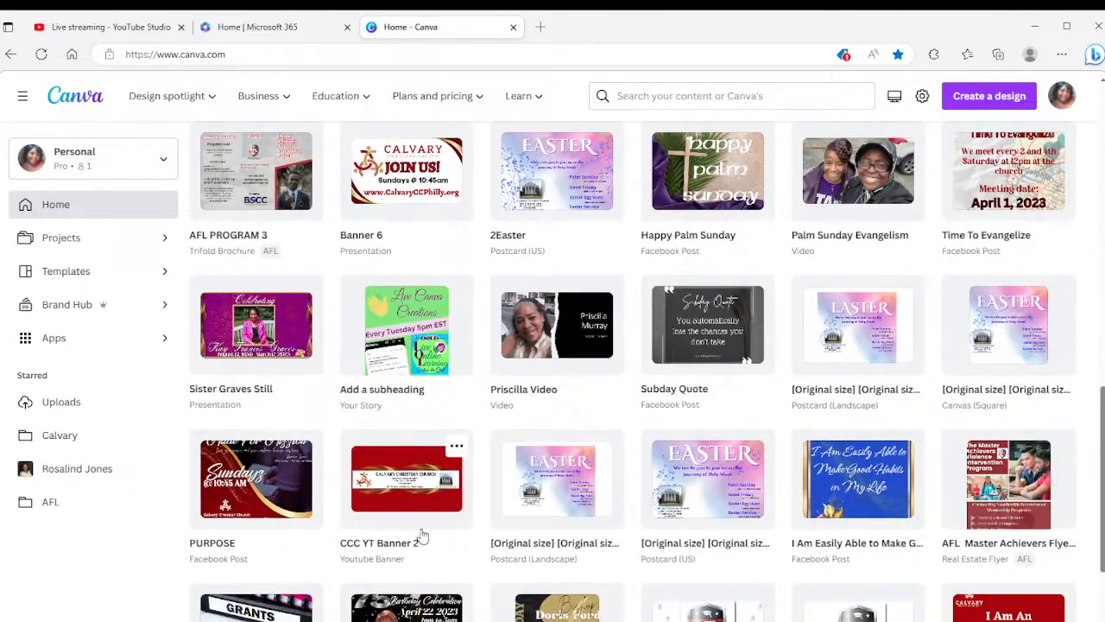
{"action": "scroll", "coordinate": [432, 527], "scroll_direction": "down", "scroll_amount": 5}
{"action": "scroll", "coordinate": [436, 522], "scroll_direction": "up", "scroll_amount": 2}
{"action": "scroll", "coordinate": [436, 518], "scroll_direction": "up", "scroll_amount": 1}
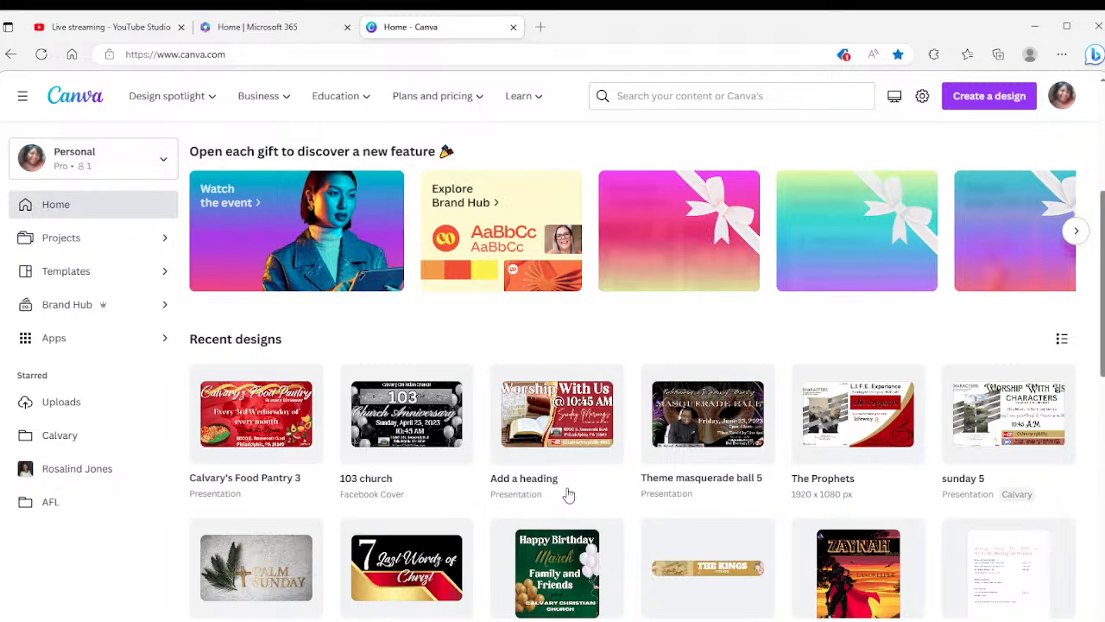
{"action": "scroll", "coordinate": [622, 173], "scroll_direction": "down", "scroll_amount": 5}
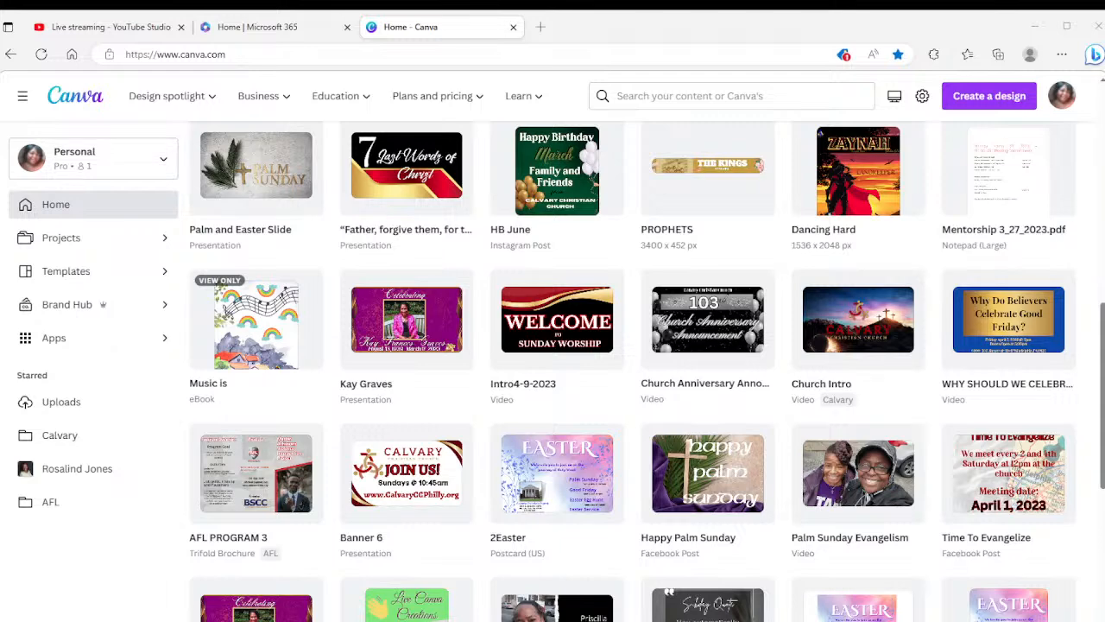
{"action": "scroll", "coordinate": [630, 372], "scroll_direction": "down", "scroll_amount": 6}
{"action": "scroll", "coordinate": [630, 371], "scroll_direction": "down", "scroll_amount": 7}
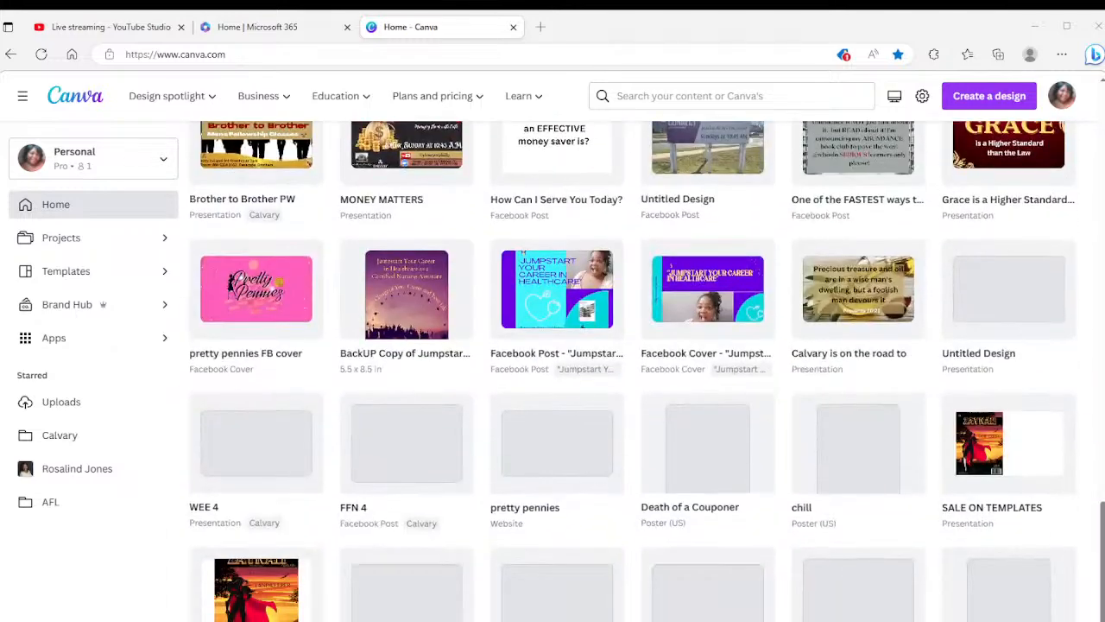
{"action": "scroll", "coordinate": [630, 371], "scroll_direction": "down", "scroll_amount": 4}
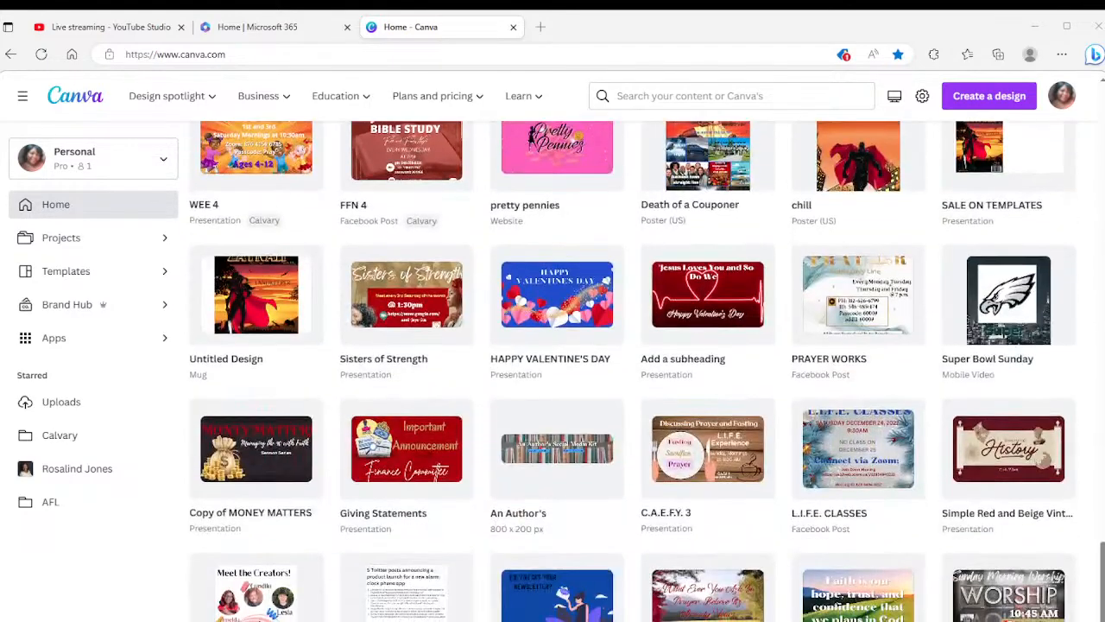
{"action": "scroll", "coordinate": [630, 371], "scroll_direction": "down", "scroll_amount": 3}
{"action": "scroll", "coordinate": [250, 169], "scroll_direction": "down", "scroll_amount": 3}
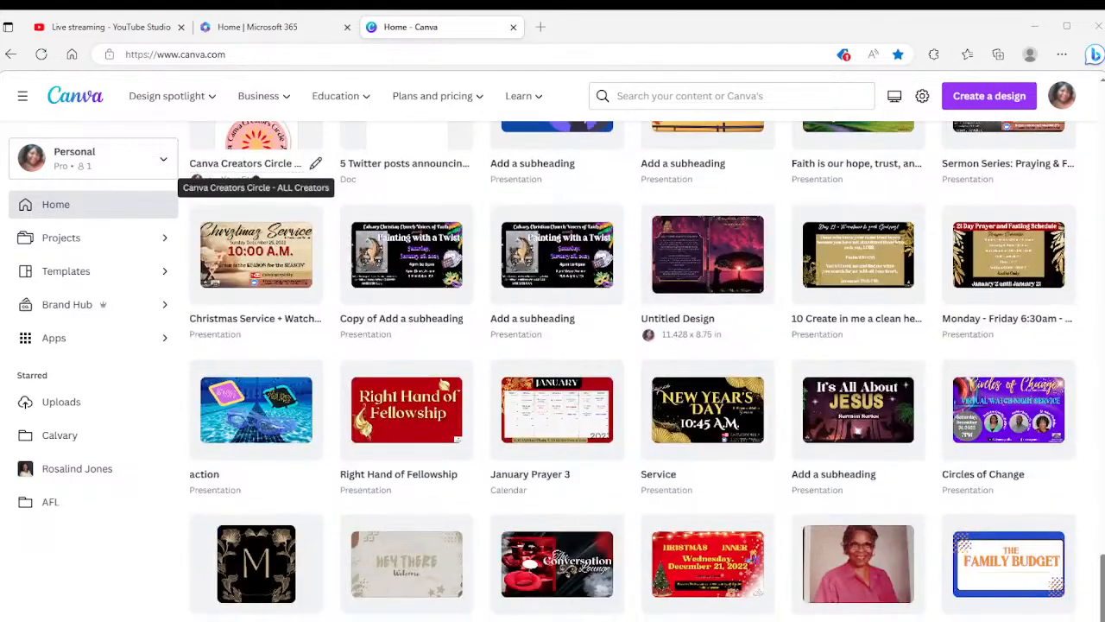
{"action": "scroll", "coordinate": [251, 168], "scroll_direction": "down", "scroll_amount": 2}
{"action": "scroll", "coordinate": [630, 371], "scroll_direction": "down", "scroll_amount": 11}
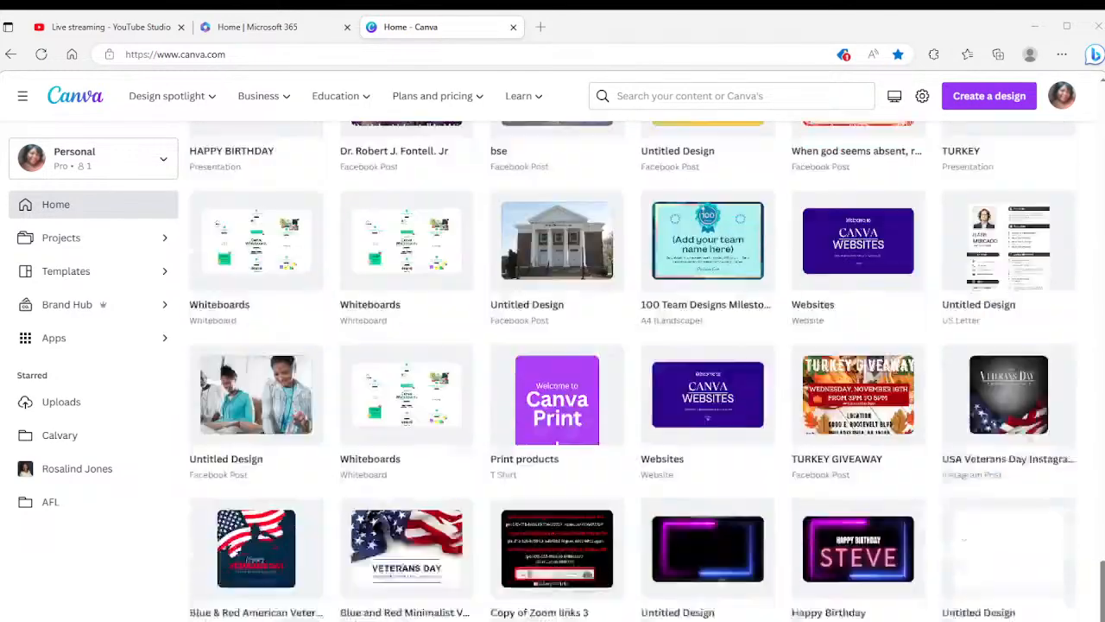
{"action": "scroll", "coordinate": [630, 371], "scroll_direction": "down", "scroll_amount": 2}
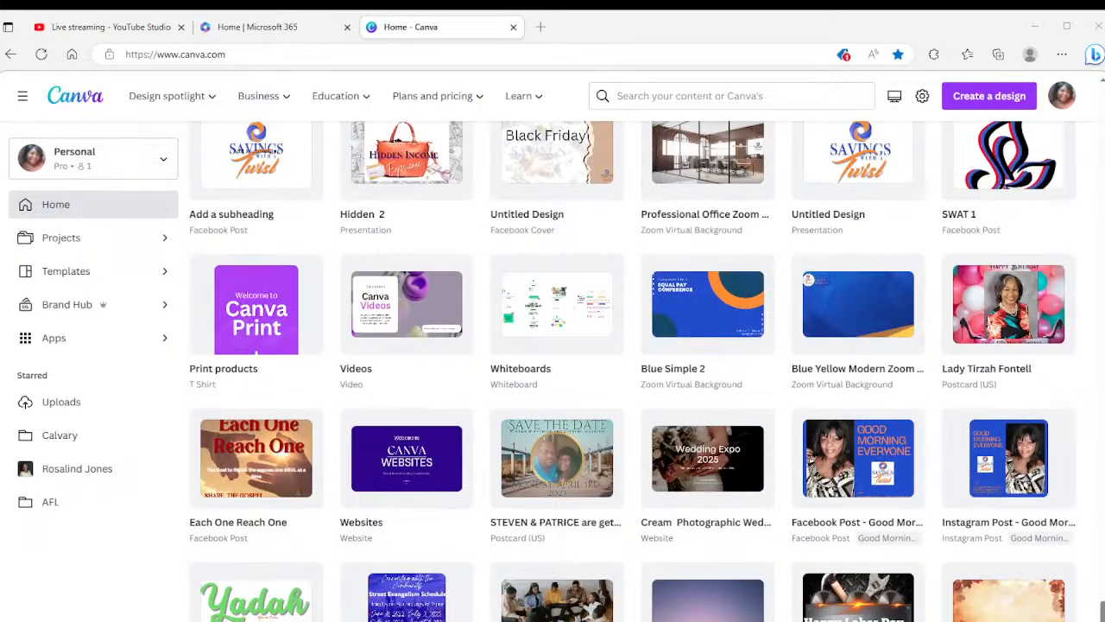
{"action": "scroll", "coordinate": [630, 371], "scroll_direction": "up", "scroll_amount": 1}
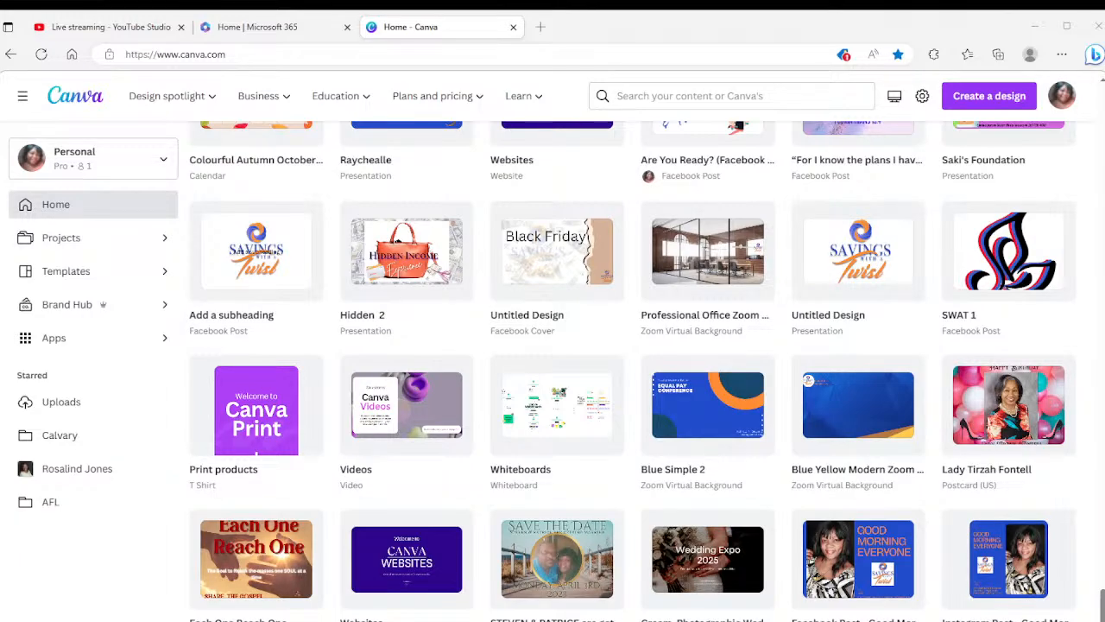
{"action": "scroll", "coordinate": [630, 371], "scroll_direction": "up", "scroll_amount": 12}
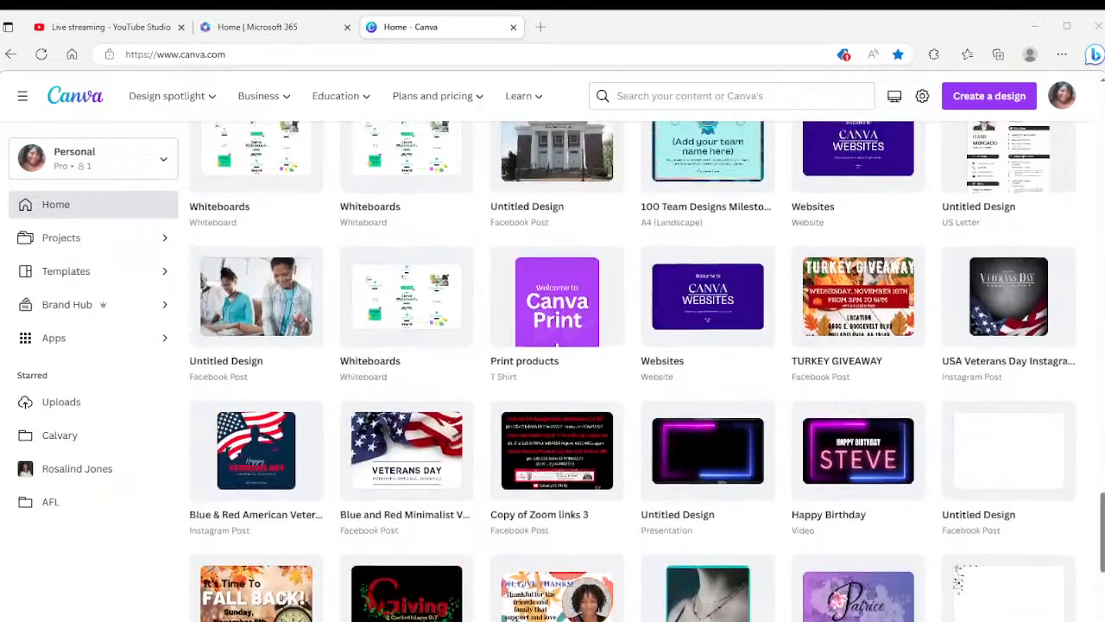
{"action": "scroll", "coordinate": [630, 372], "scroll_direction": "up", "scroll_amount": 15}
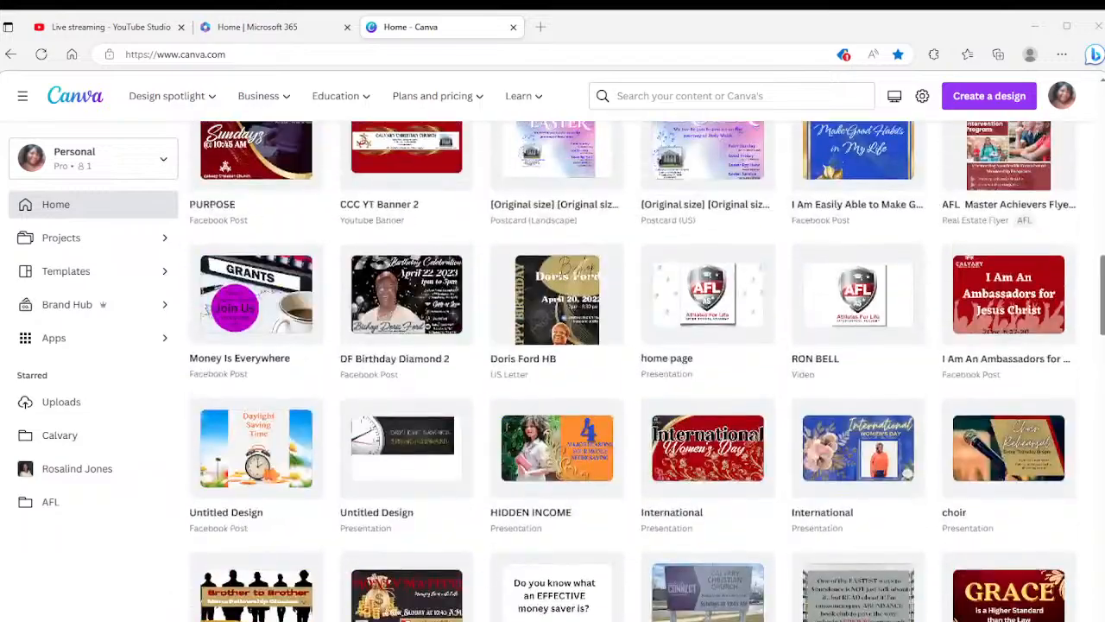
{"action": "scroll", "coordinate": [630, 372], "scroll_direction": "up", "scroll_amount": 12}
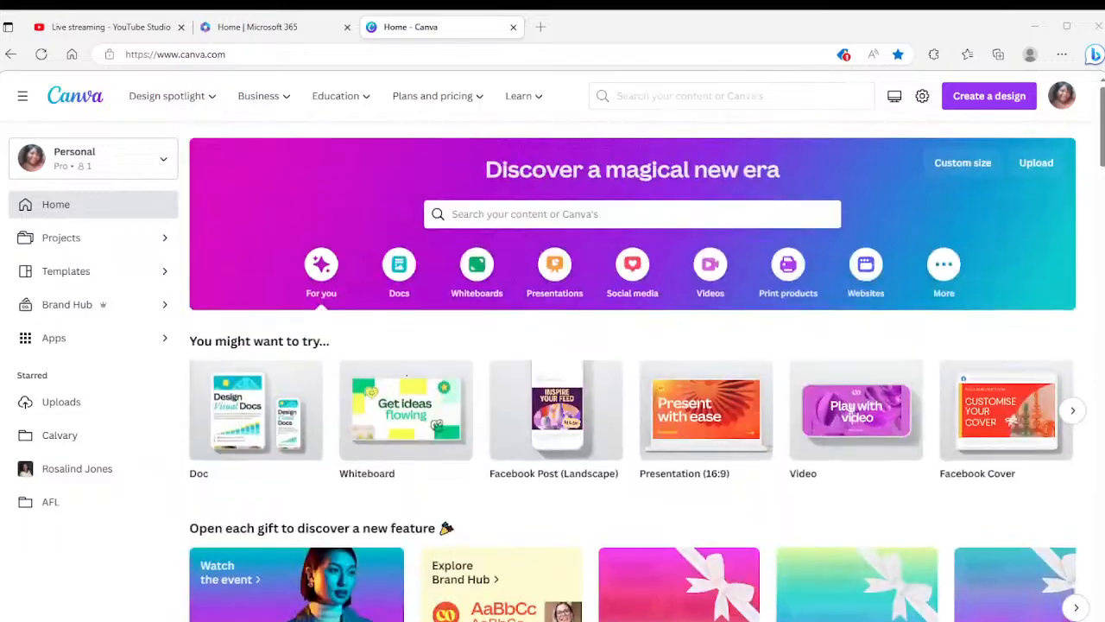
{"action": "scroll", "coordinate": [630, 372], "scroll_direction": "down", "scroll_amount": 4}
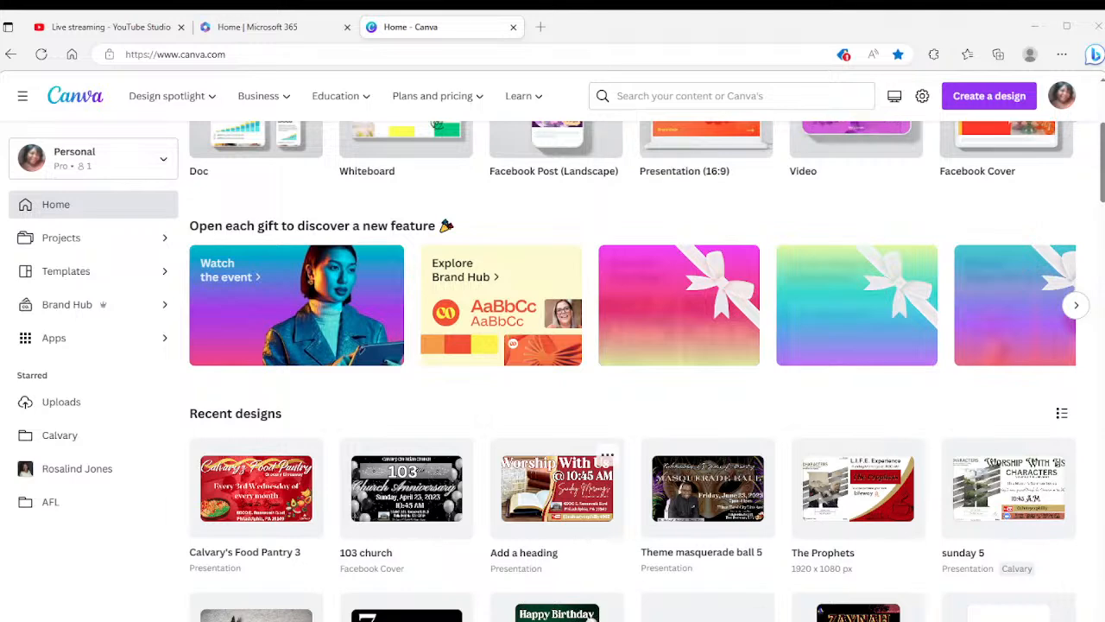
{"action": "scroll", "coordinate": [656, 414], "scroll_direction": "up", "scroll_amount": 3}
Step: Start a blank Facebook Post in the browser and add a subheading text box
{"action": "left_click", "coordinate": [556, 410]}
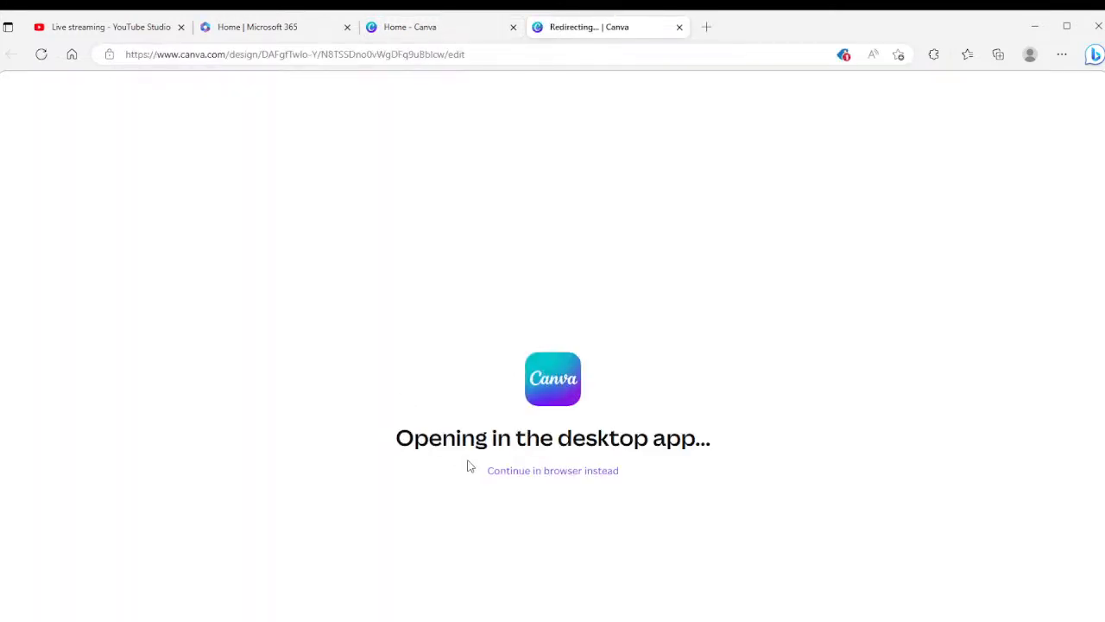
{"action": "left_click", "coordinate": [500, 471]}
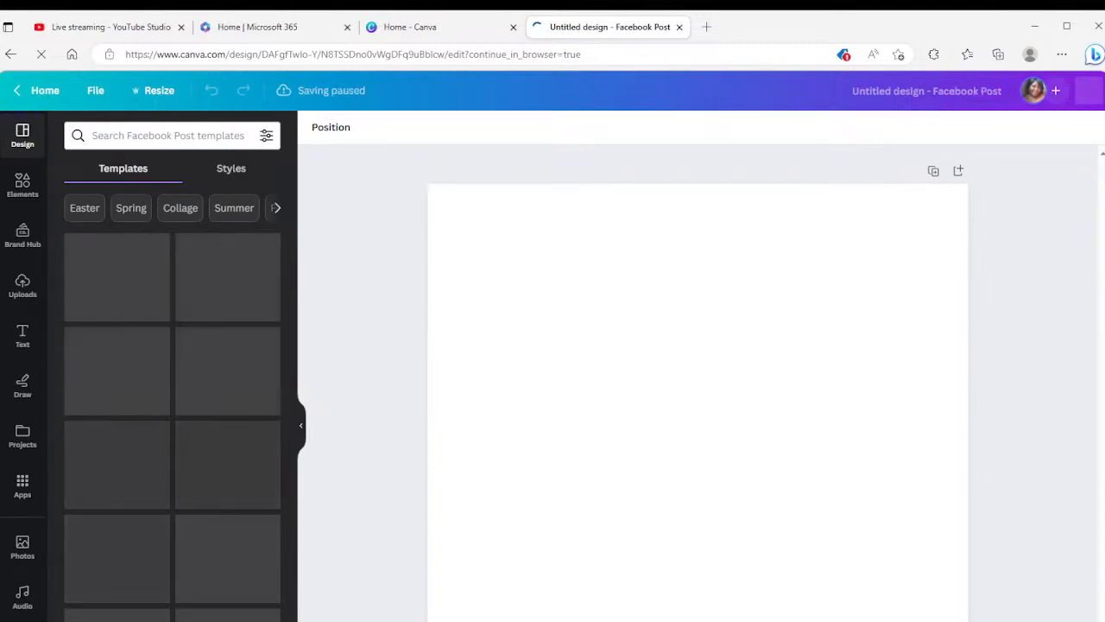
{"action": "left_click", "coordinate": [23, 335]}
{"action": "left_click", "coordinate": [144, 342]}
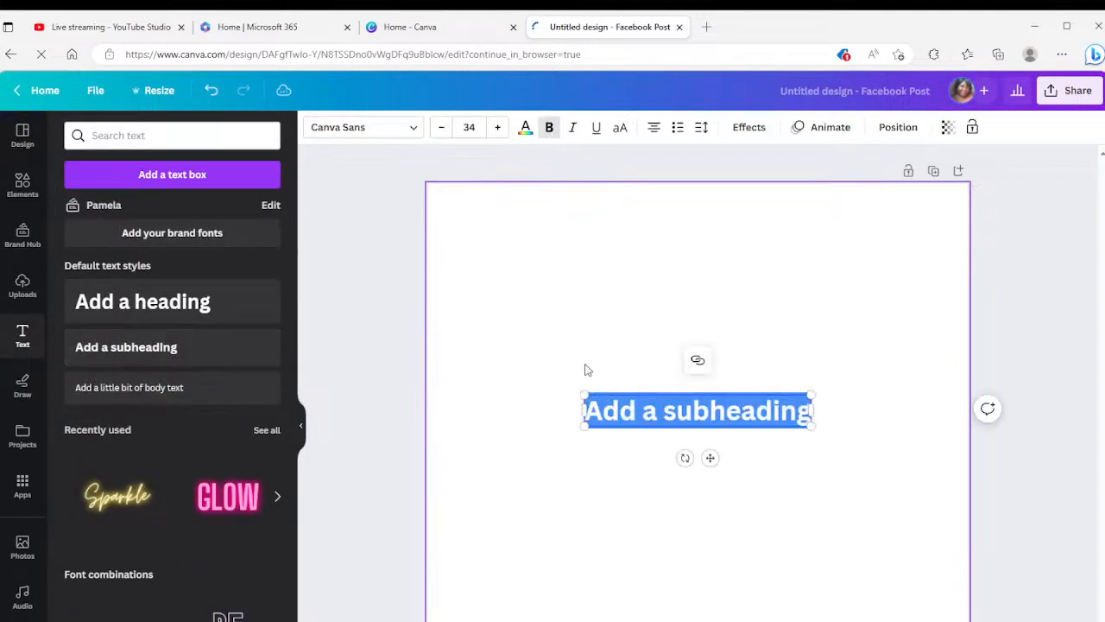
Step: Type 'get Clipgrab', move it near the top and enlarge it to size 74.1
{"action": "type", "text": "get"}
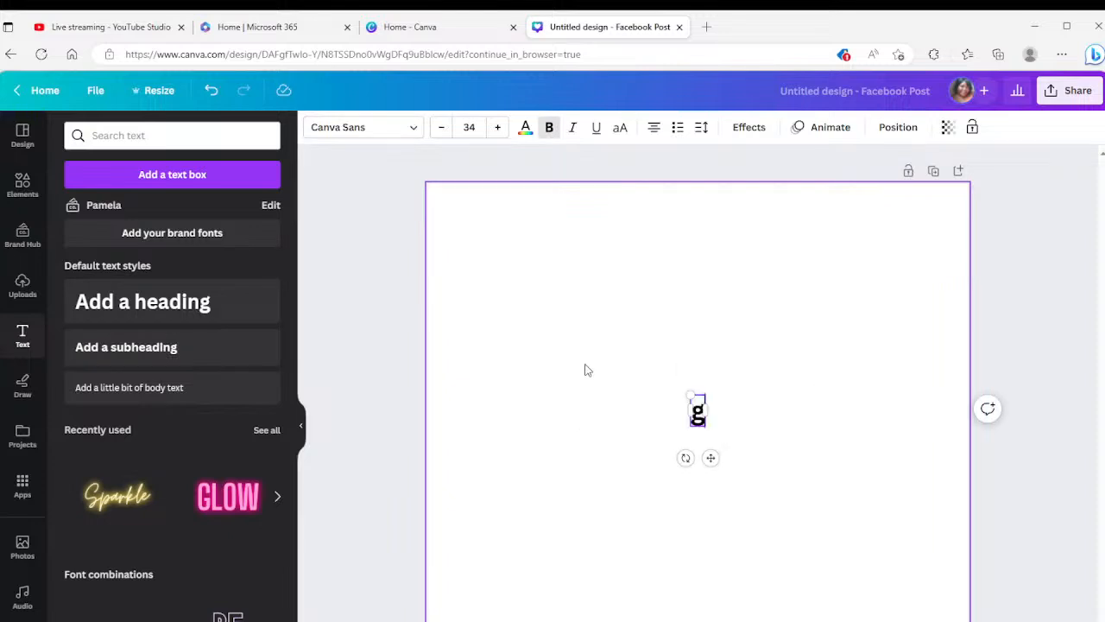
{"action": "type", "text": " Cl"}
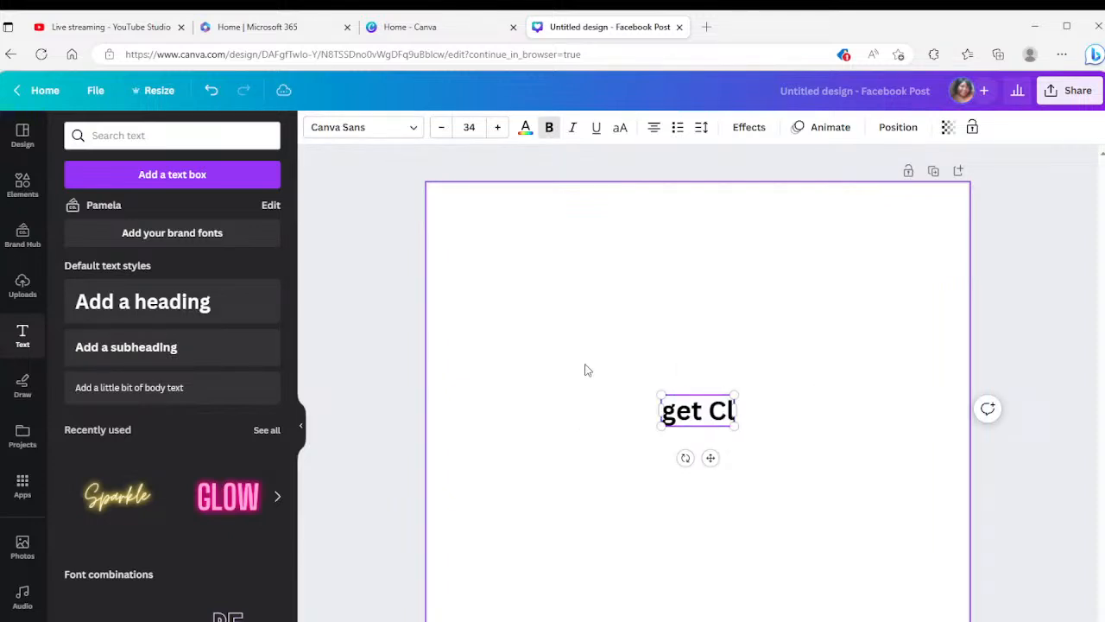
{"action": "type", "text": "ipgrab"}
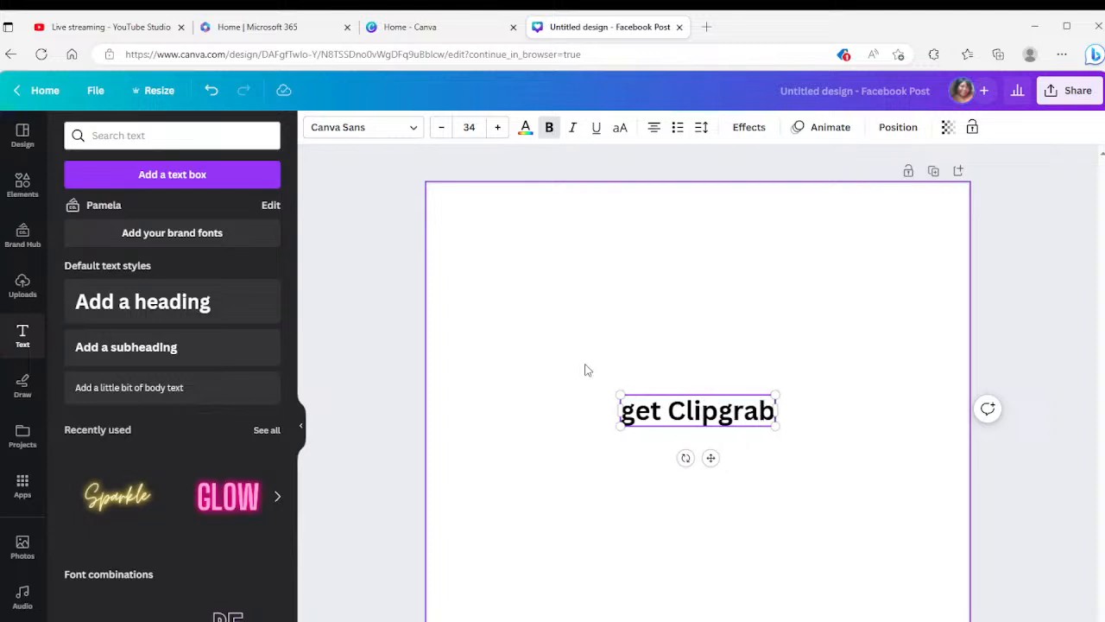
{"action": "key", "text": "Return"}
{"action": "key", "text": "BackSpace"}
{"action": "left_click_drag", "start_coordinate": [698, 389], "coordinate": [594, 265]}
{"action": "left_click_drag", "start_coordinate": [673, 271], "coordinate": [859, 251]}
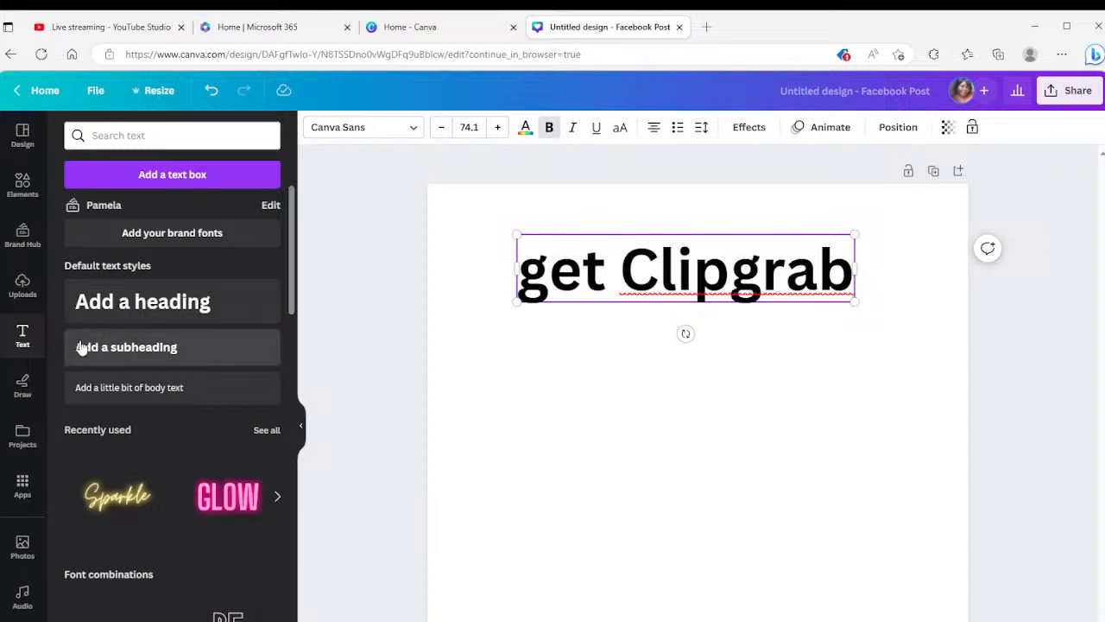
Step: Add a narrower size-34 text line reading 'Upload th' below the heading
{"action": "left_click", "coordinate": [95, 346]}
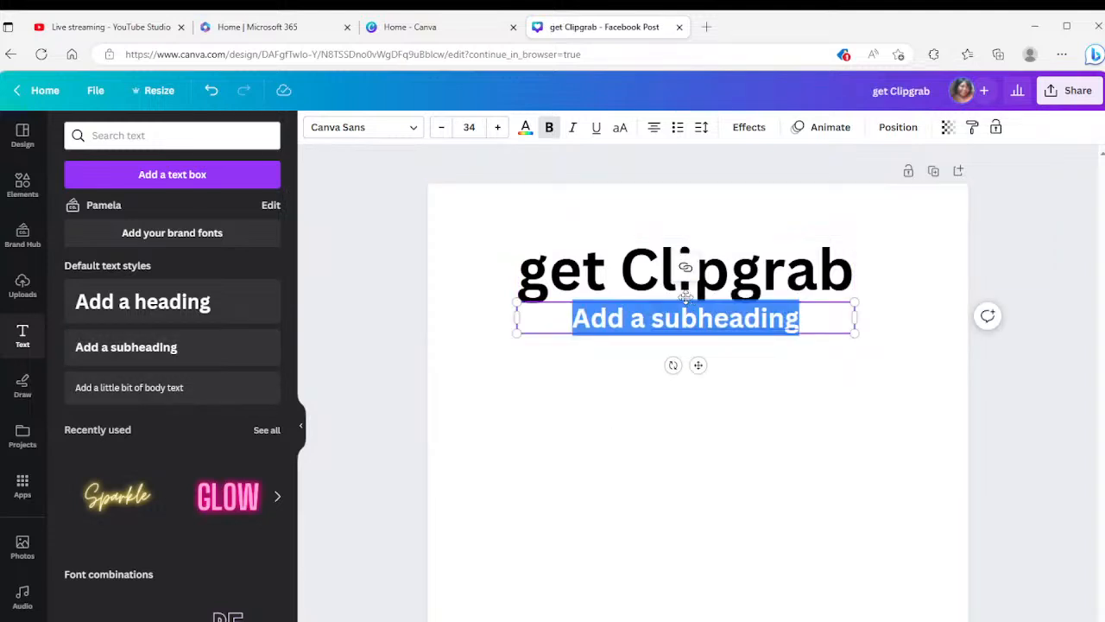
{"action": "left_click_drag", "start_coordinate": [685, 296], "coordinate": [678, 384]}
{"action": "left_click_drag", "start_coordinate": [853, 404], "coordinate": [814, 403]}
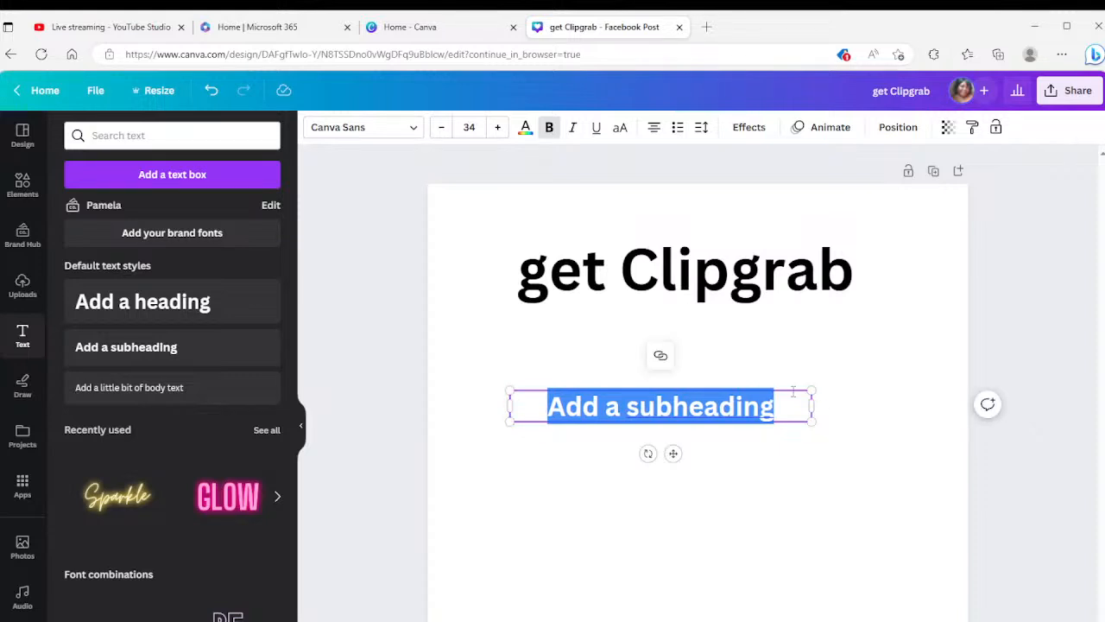
{"action": "type", "text": "Upload the son"}
{"action": "key", "text": "BackSpace"}
{"action": "key", "text": "BackSpace"}
{"action": "key", "text": "BackSpace"}
{"action": "key", "text": "BackSpace"}
{"action": "key", "text": "BackSpace"}
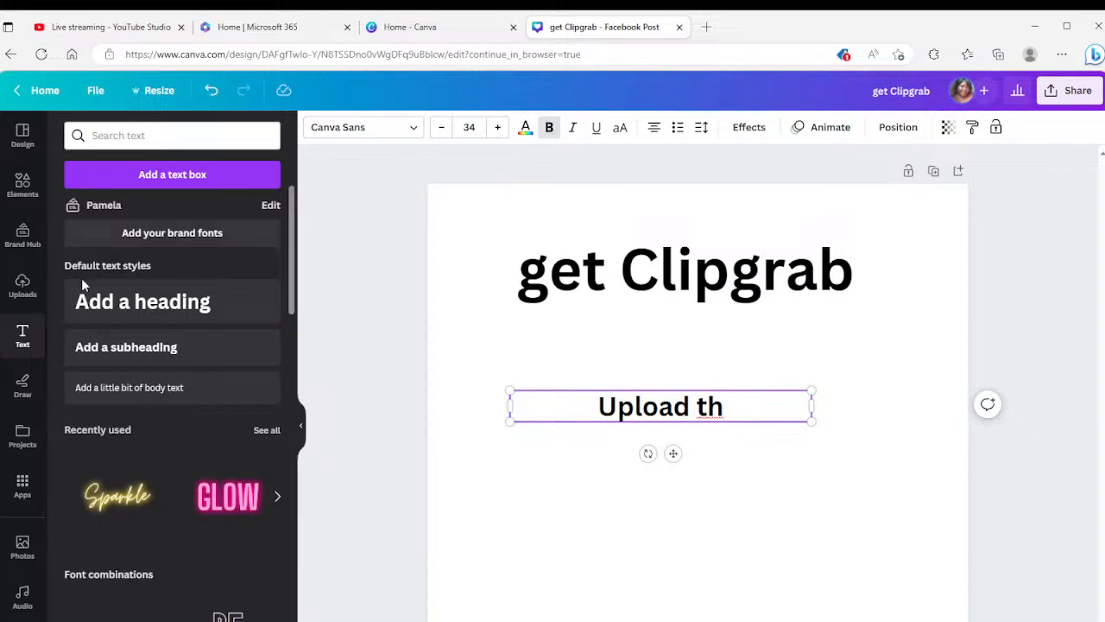
{"action": "left_click", "coordinate": [23, 293]}
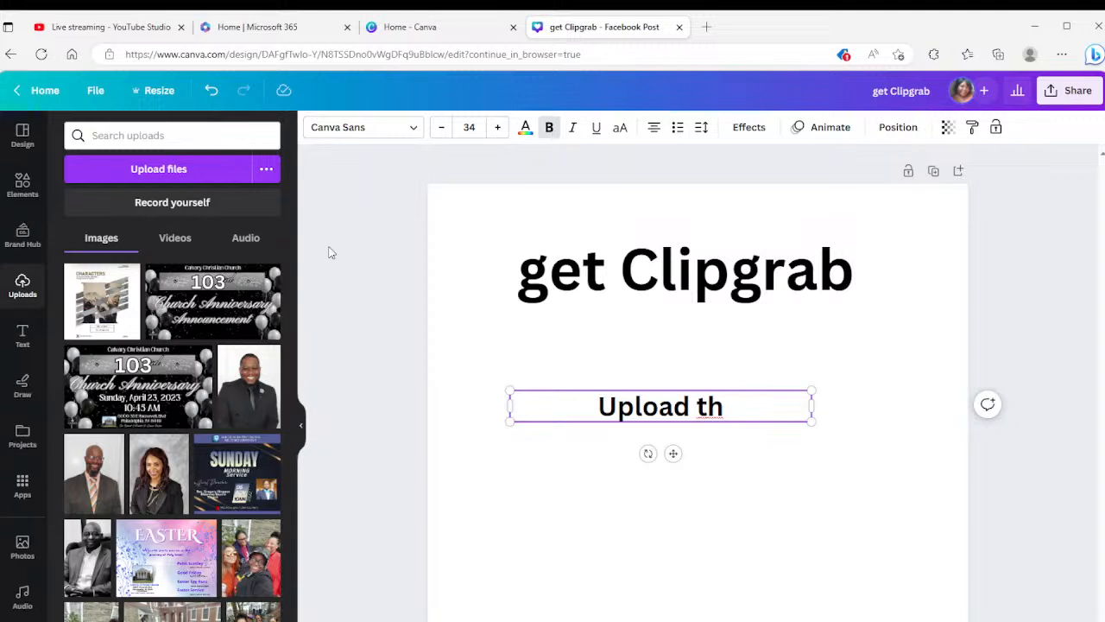
Step: Add the uploaded football video clip and move it below the heading
{"action": "left_click", "coordinate": [177, 242]}
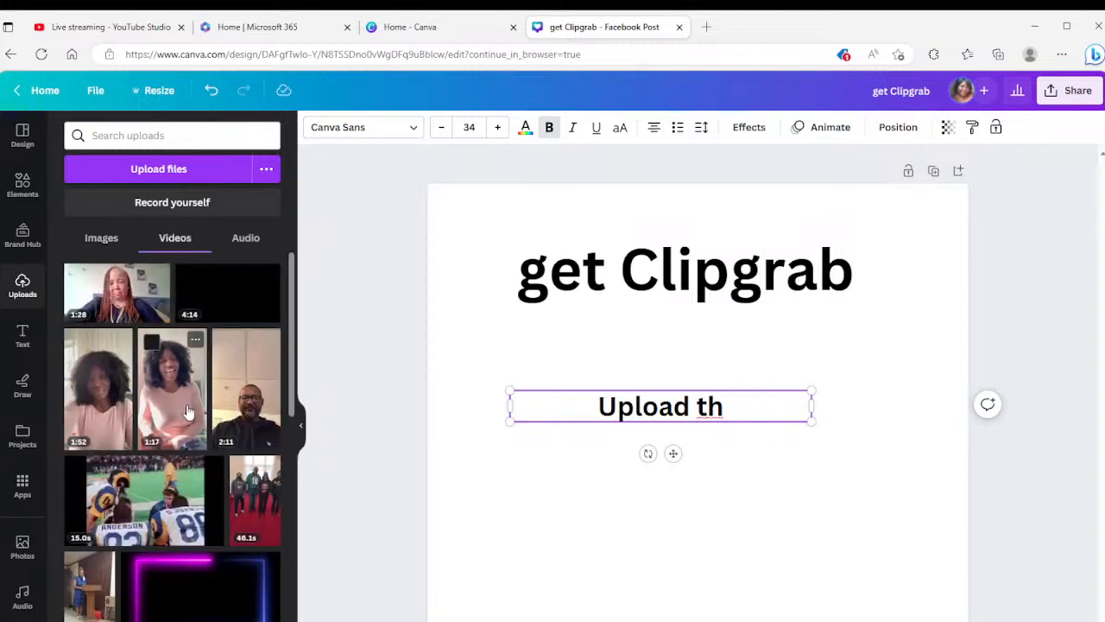
{"action": "left_click", "coordinate": [139, 534]}
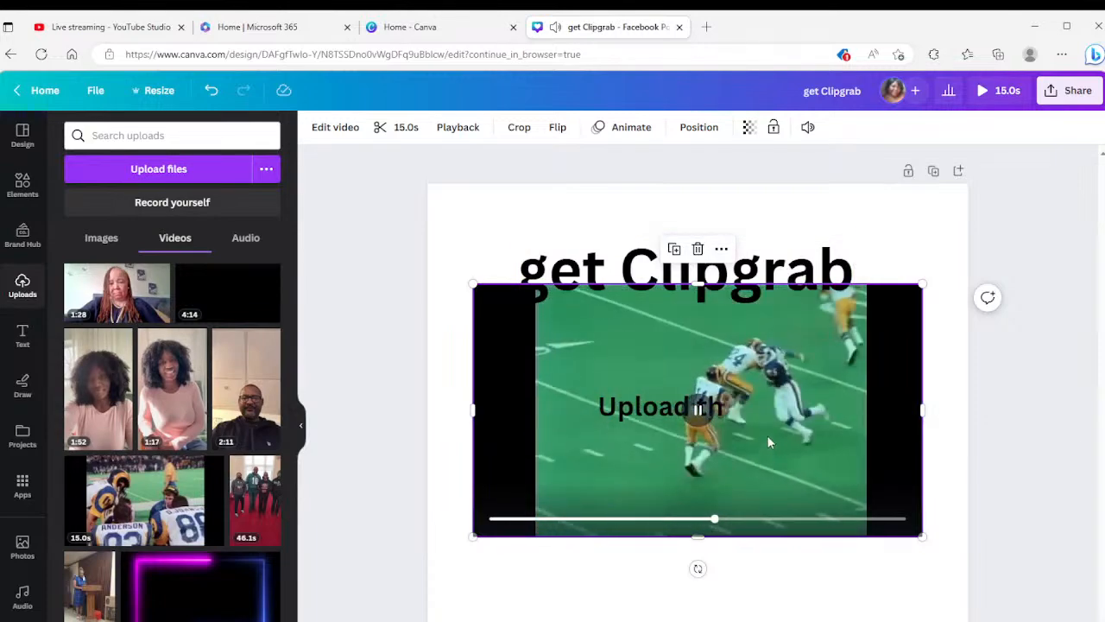
{"action": "left_click_drag", "start_coordinate": [736, 390], "coordinate": [723, 453]}
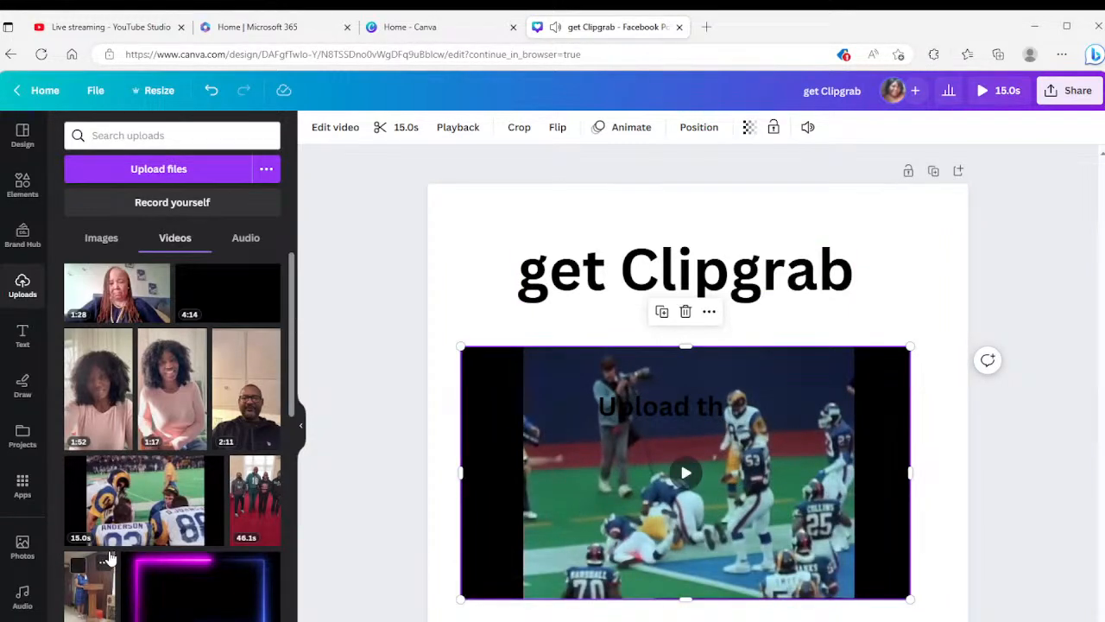
{"action": "scroll", "coordinate": [104, 558], "scroll_direction": "down", "scroll_amount": 3}
{"action": "scroll", "coordinate": [109, 558], "scroll_direction": "down", "scroll_amount": 10}
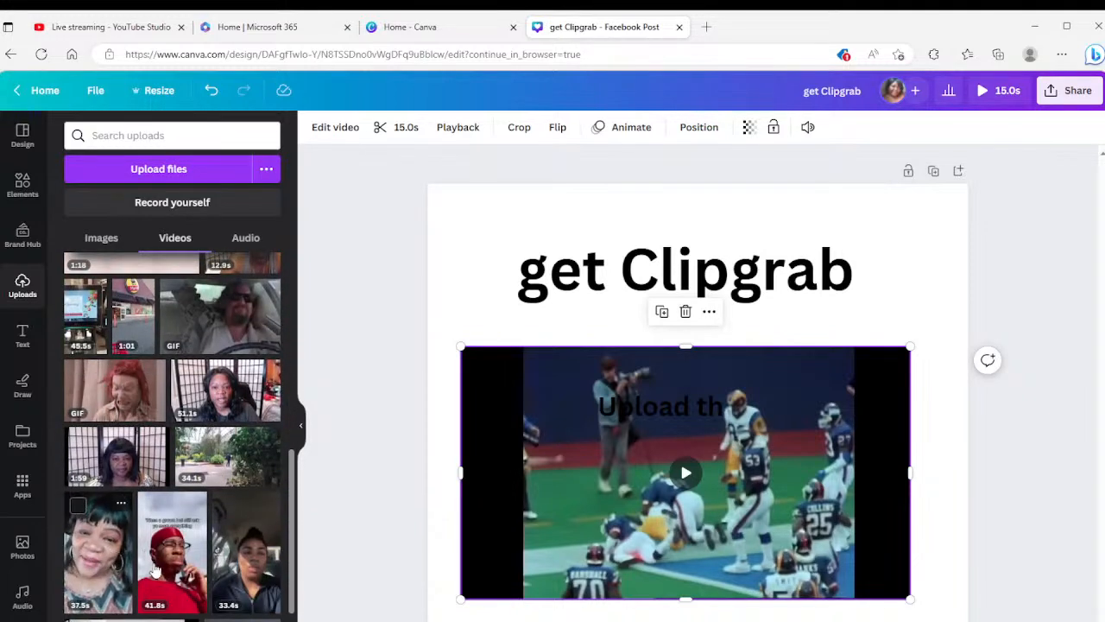
{"action": "scroll", "coordinate": [110, 557], "scroll_direction": "down", "scroll_amount": 3}
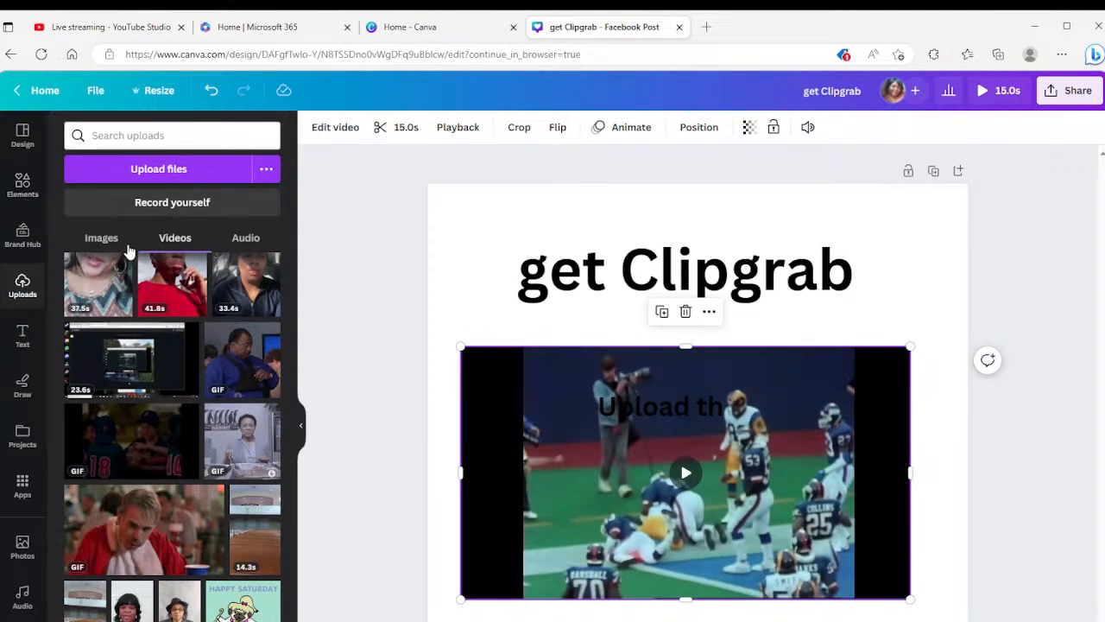
Step: Add the 103 Church Anniversary image from uploaded images over the video
{"action": "left_click", "coordinate": [101, 242]}
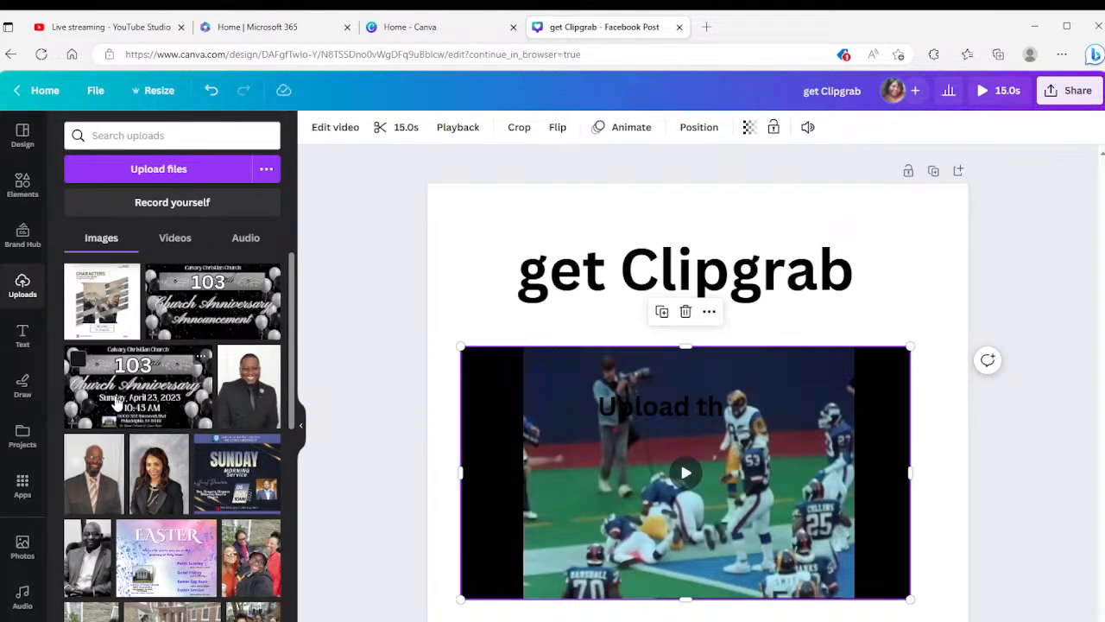
{"action": "left_click", "coordinate": [116, 402]}
{"action": "right_click", "coordinate": [694, 467]}
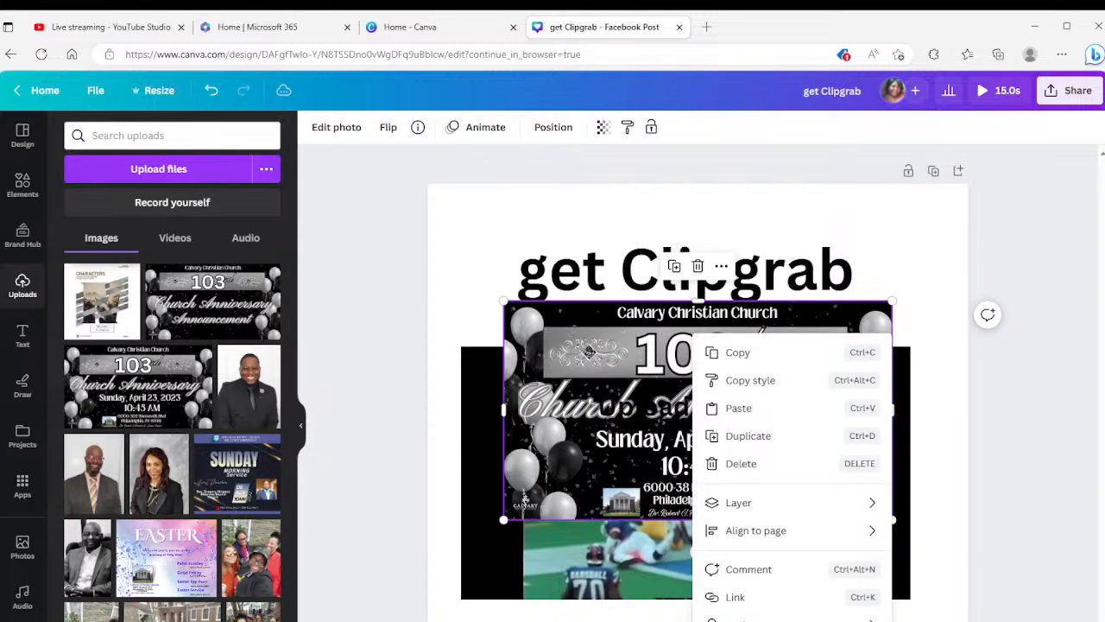
Step: Set the 103 Church Anniversary image as the page background behind the video
{"action": "left_click", "coordinate": [810, 359]}
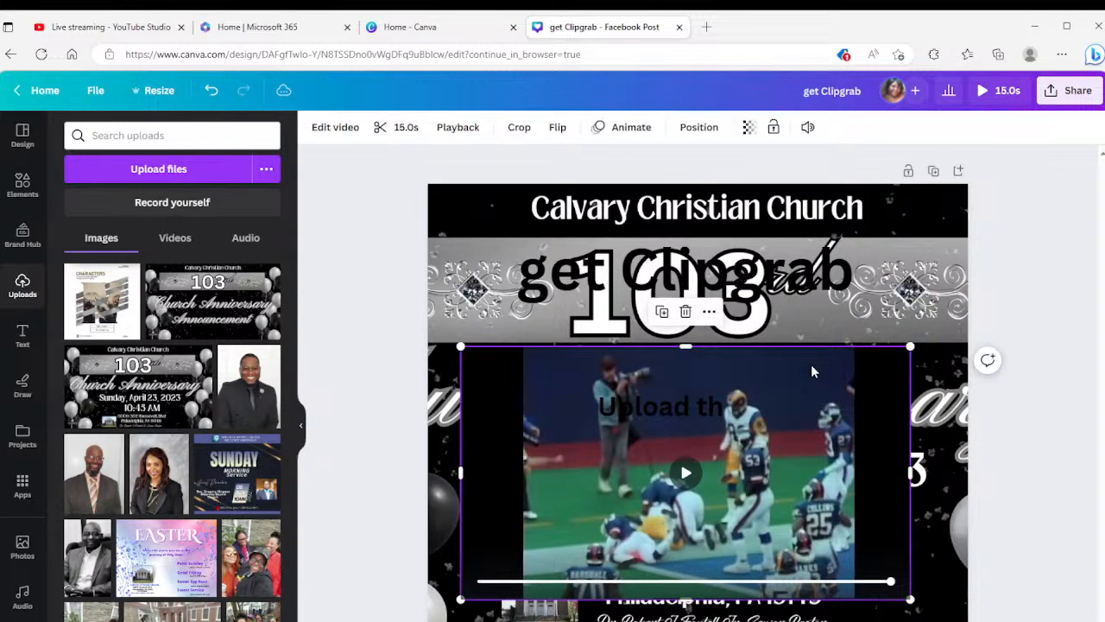
{"action": "right_click", "coordinate": [811, 364]}
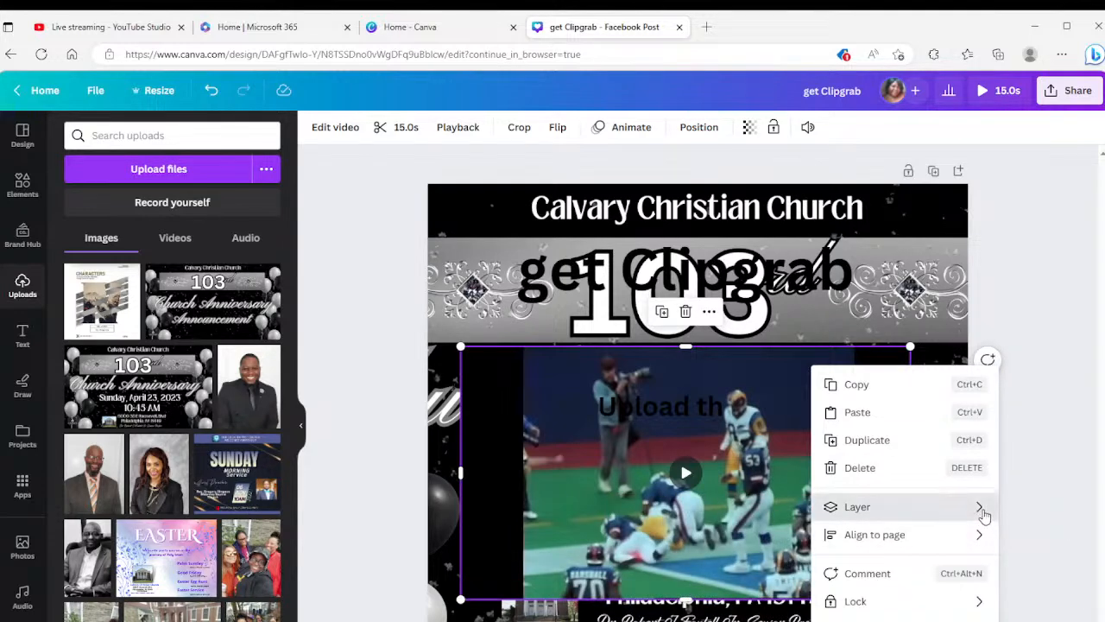
{"action": "mouse_move", "coordinate": [983, 516]}
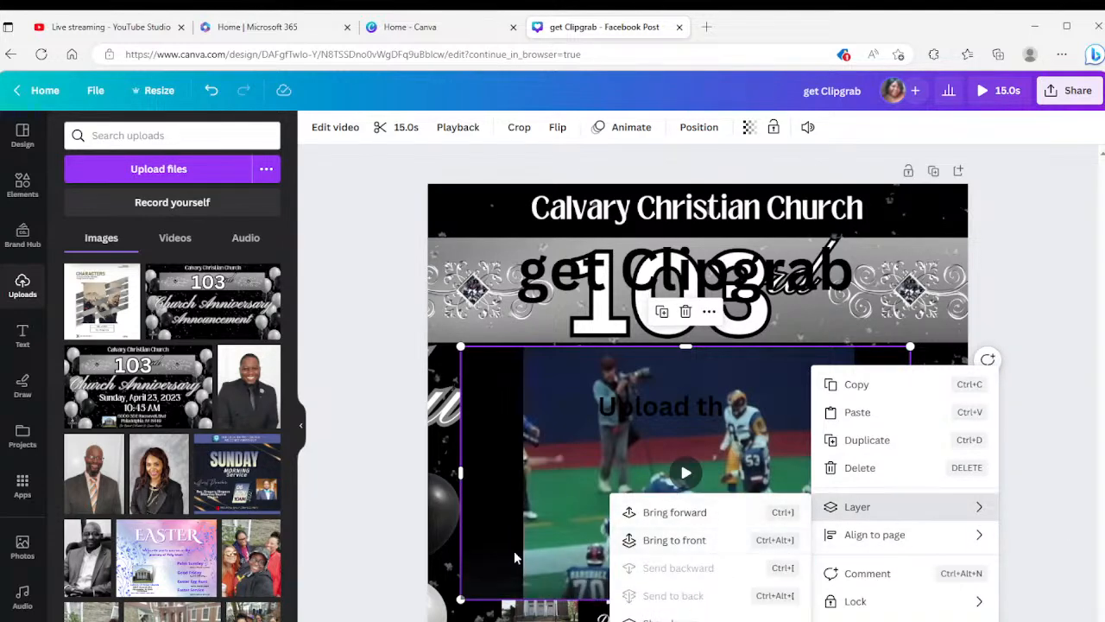
{"action": "left_click", "coordinate": [489, 611]}
{"action": "right_click", "coordinate": [487, 614]}
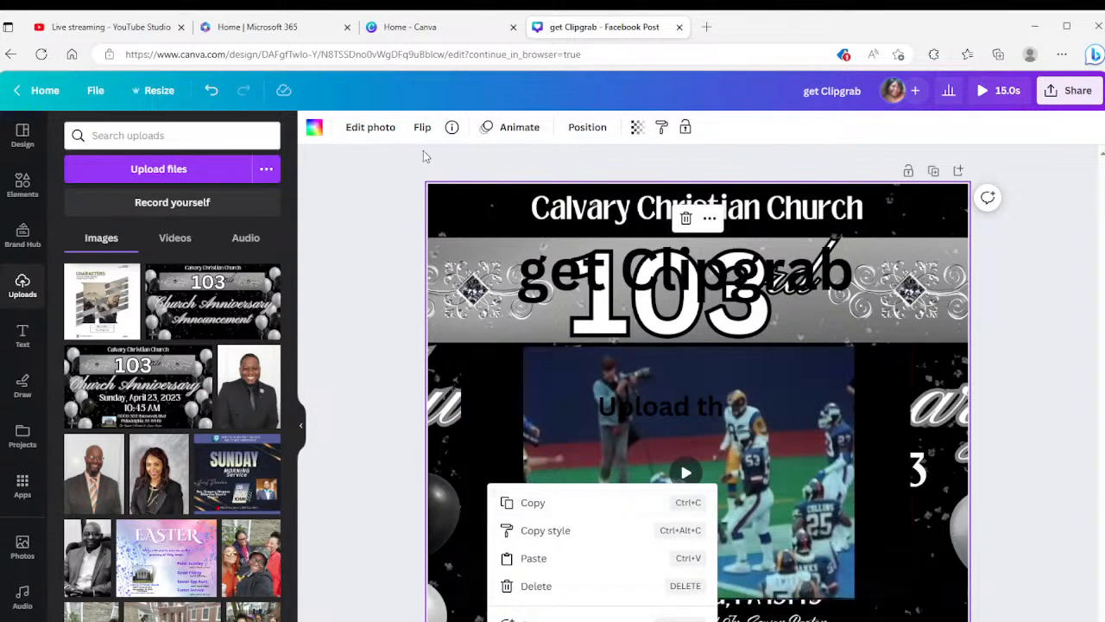
{"action": "right_click", "coordinate": [467, 212]}
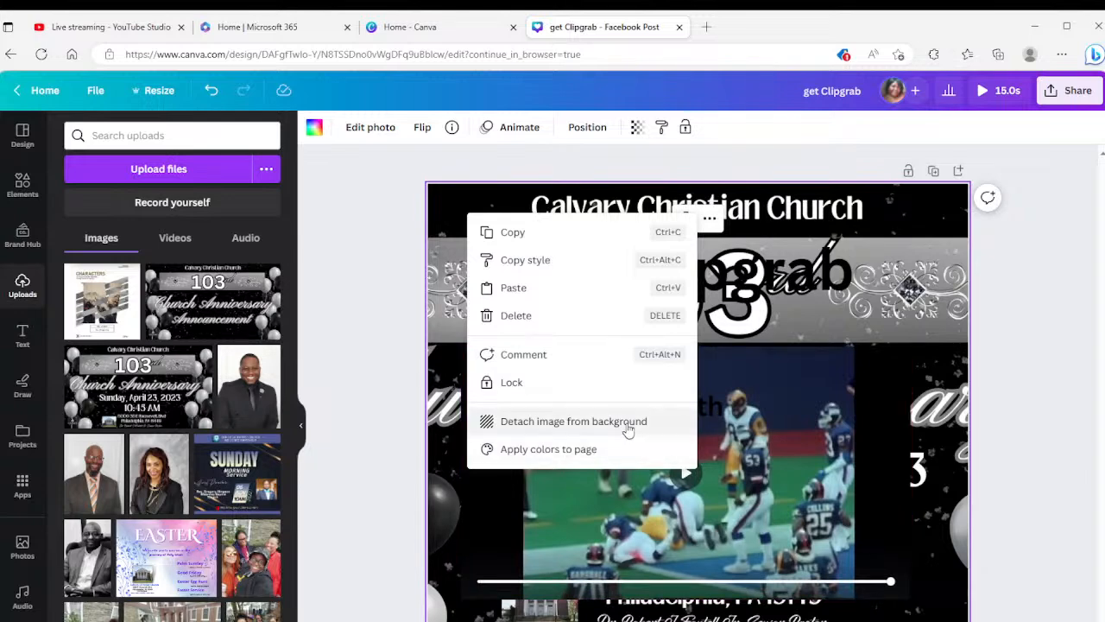
{"action": "left_click", "coordinate": [809, 415]}
Step: Open the layers list from the football video's options
{"action": "left_click", "coordinate": [805, 465]}
{"action": "right_click", "coordinate": [803, 467]}
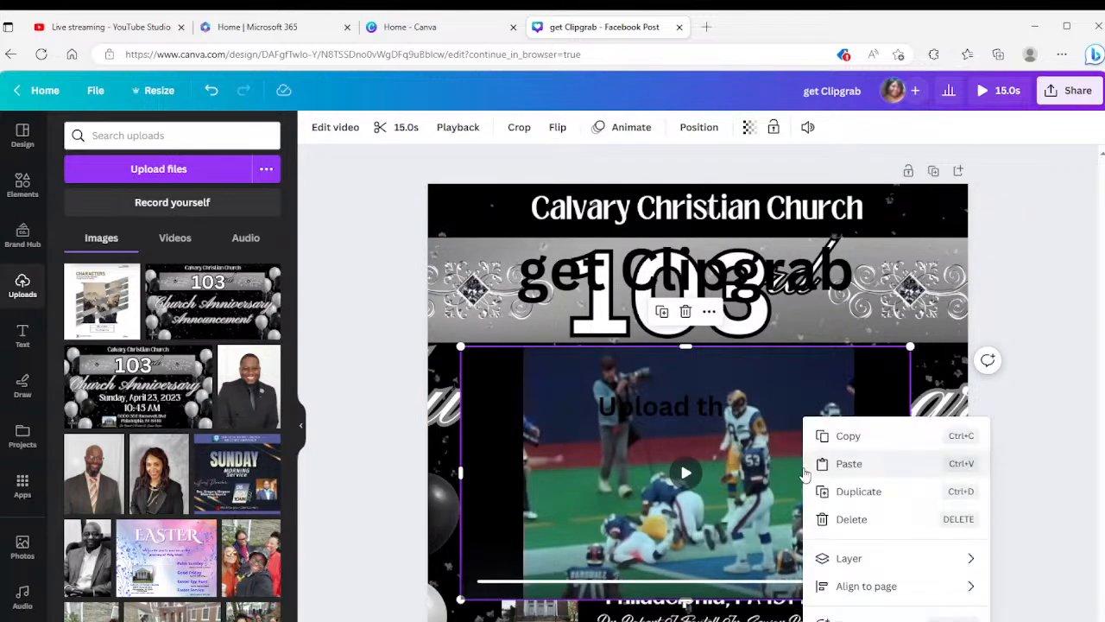
{"action": "mouse_move", "coordinate": [886, 559]}
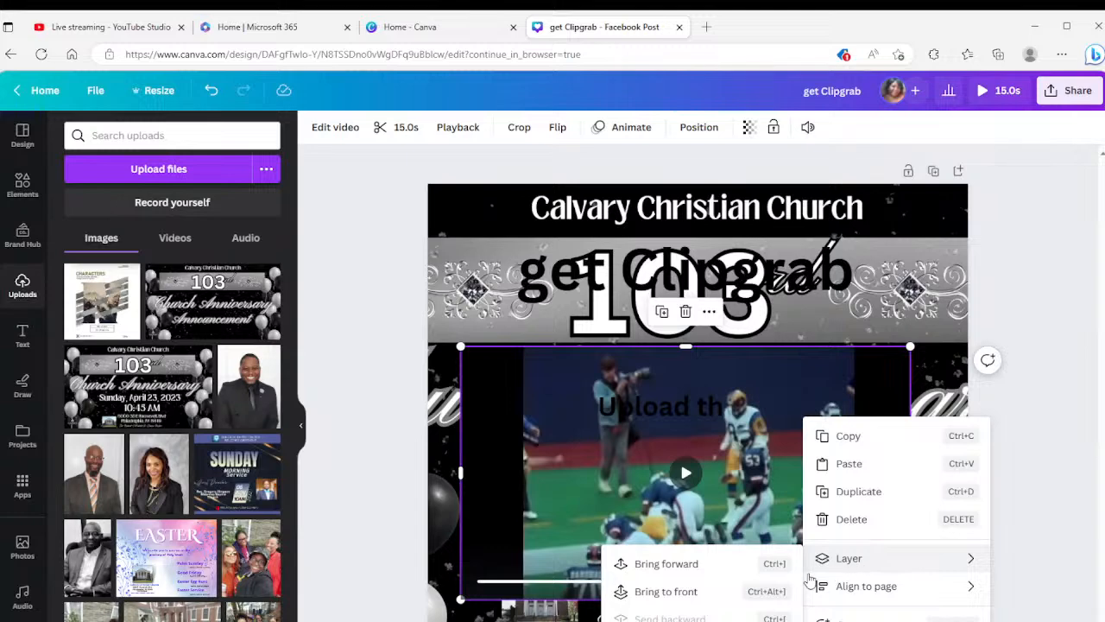
{"action": "left_click", "coordinate": [660, 620]}
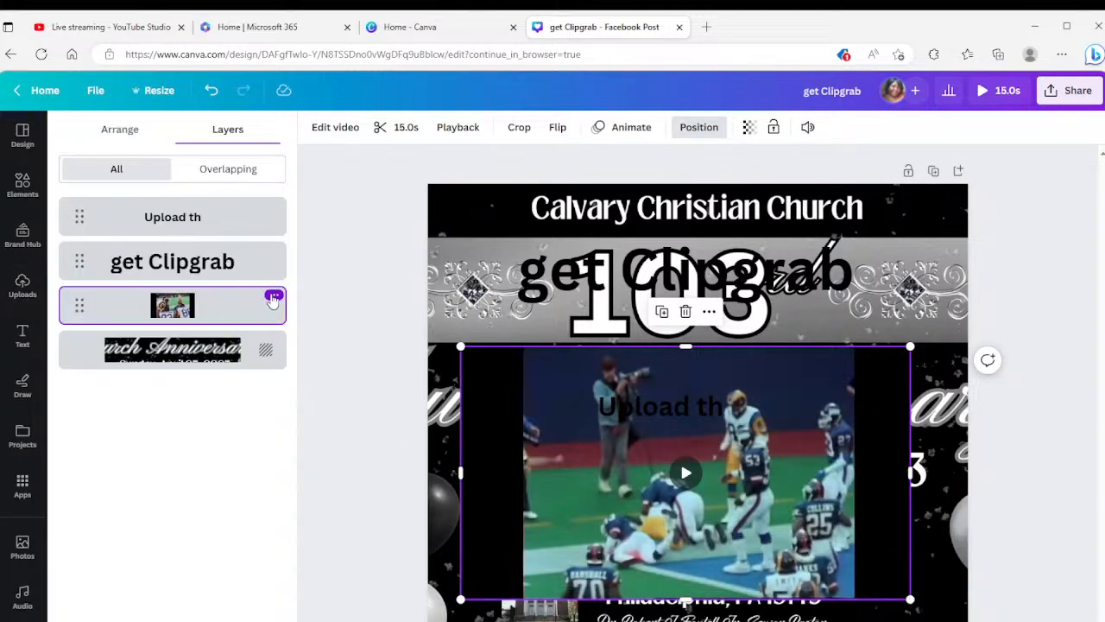
Step: Bring the video layer in front of the text, nudge it, and set its transparency to 0
{"action": "left_click", "coordinate": [273, 297]}
{"action": "mouse_move", "coordinate": [440, 450]}
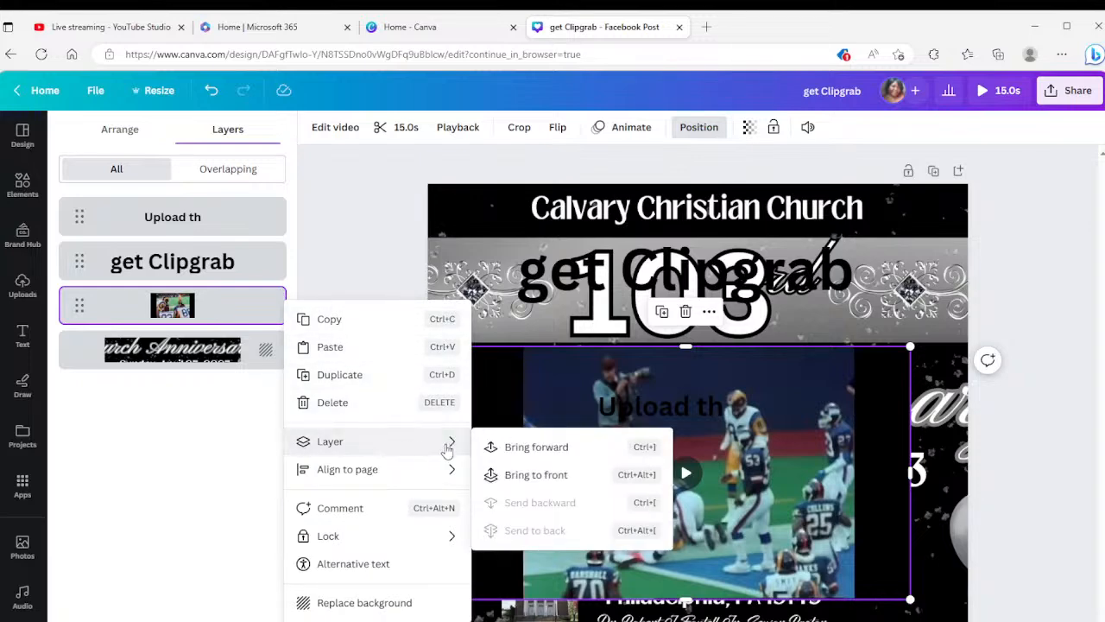
{"action": "left_click", "coordinate": [531, 446]}
{"action": "mouse_move", "coordinate": [913, 485]}
{"action": "left_mouse_down"}
{"action": "mouse_move", "coordinate": [913, 556]}
{"action": "mouse_move", "coordinate": [913, 505]}
{"action": "left_mouse_up"}
{"action": "left_click", "coordinate": [748, 127]}
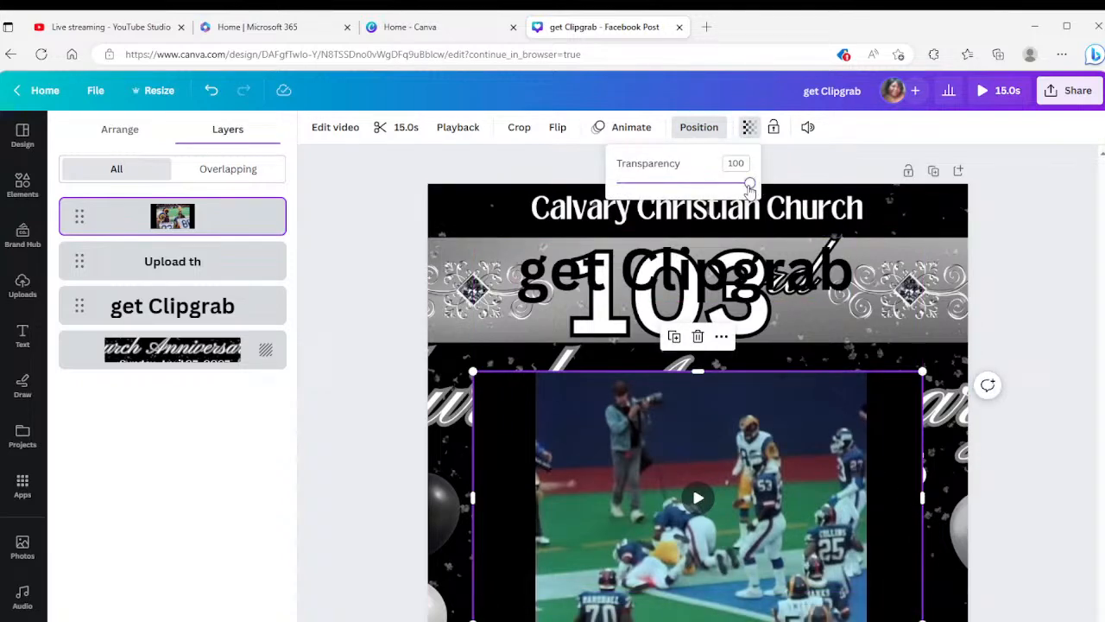
{"action": "left_click_drag", "start_coordinate": [749, 185], "coordinate": [618, 185]}
{"action": "left_click", "coordinate": [1051, 497]}
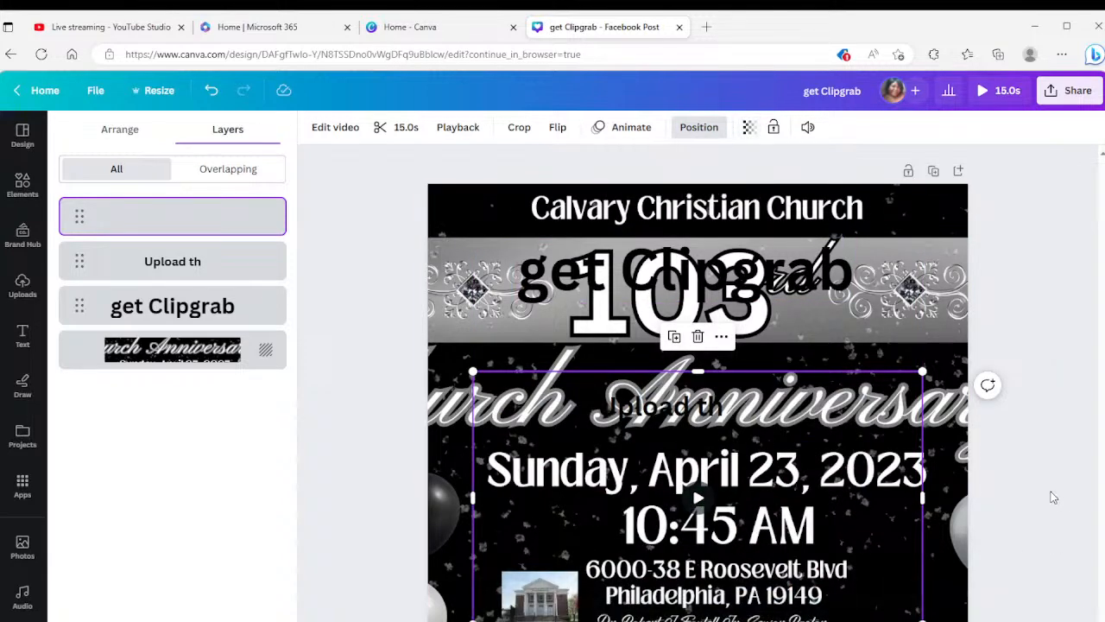
Step: Delete the 'Upload th' and 'get Clipgrab' text boxes, then select the video
{"action": "left_click", "coordinate": [682, 412]}
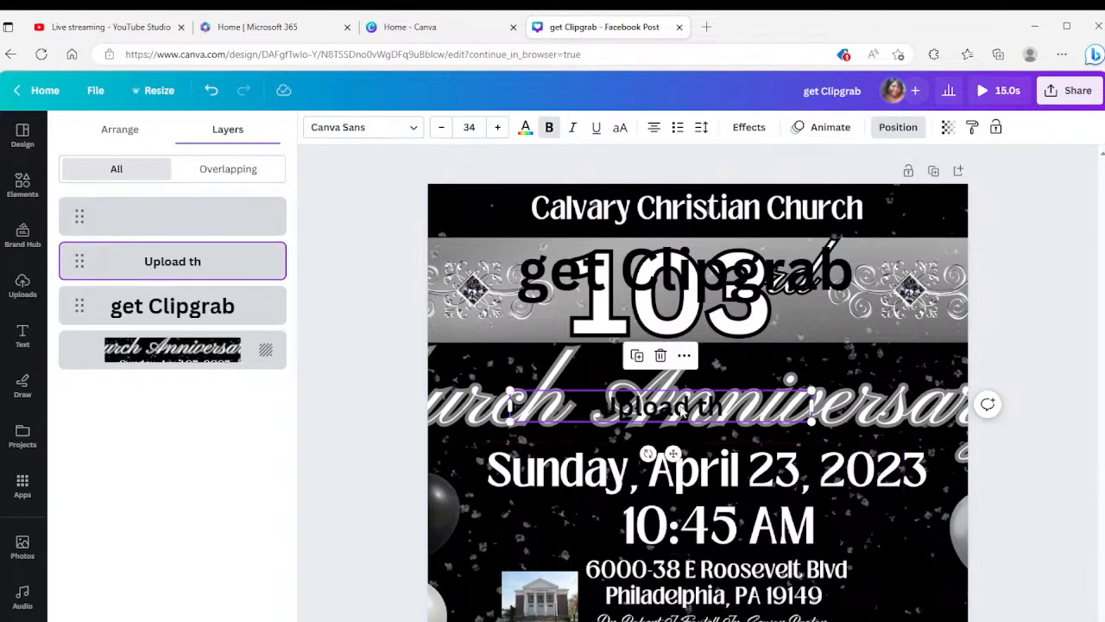
{"action": "left_click", "coordinate": [660, 356]}
{"action": "left_click", "coordinate": [678, 276]}
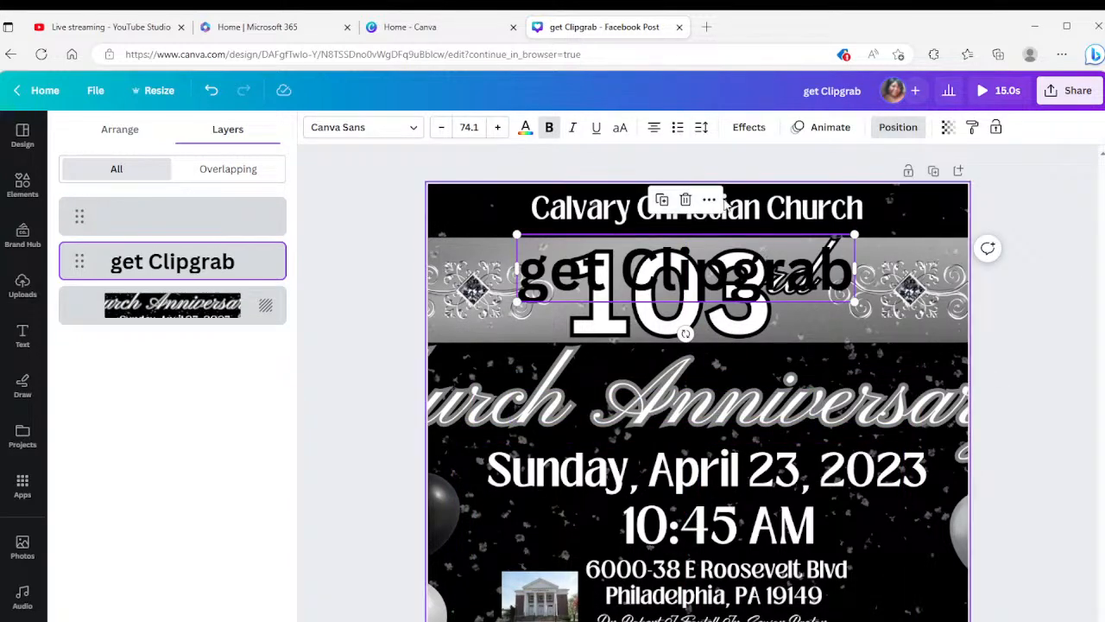
{"action": "left_click", "coordinate": [686, 200]}
{"action": "left_click", "coordinate": [710, 463]}
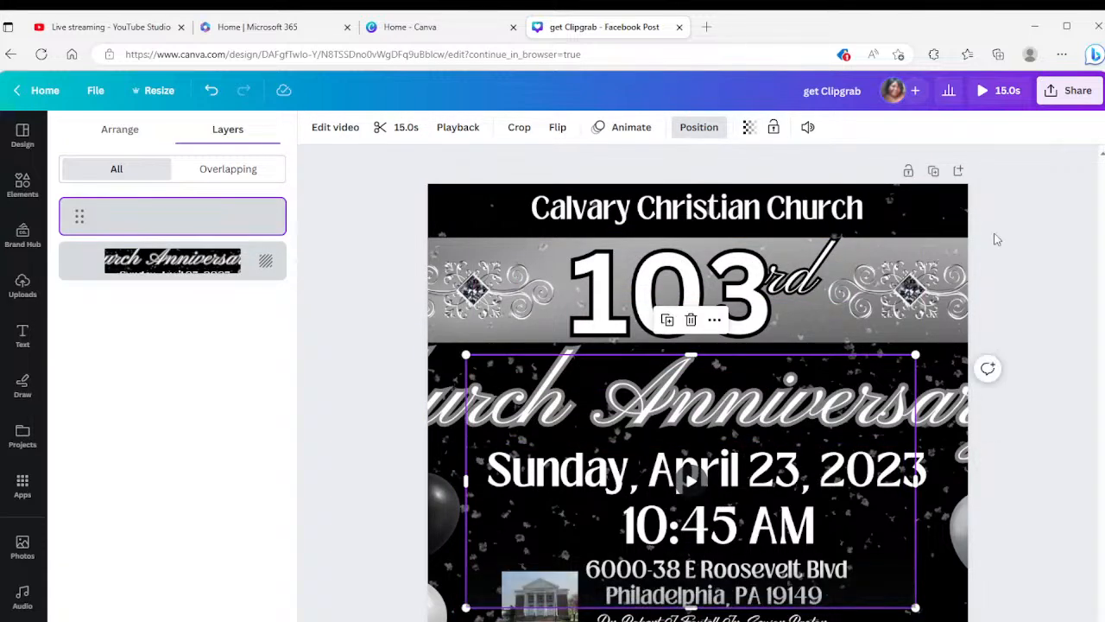
{"action": "left_click", "coordinate": [988, 90]}
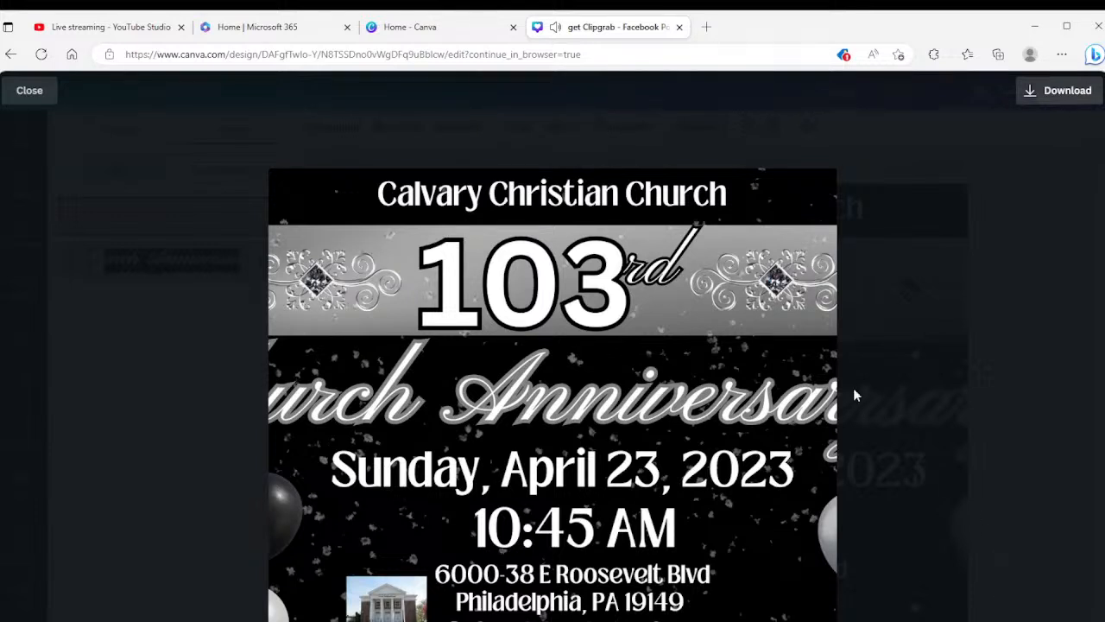
{"action": "left_click", "coordinate": [47, 103]}
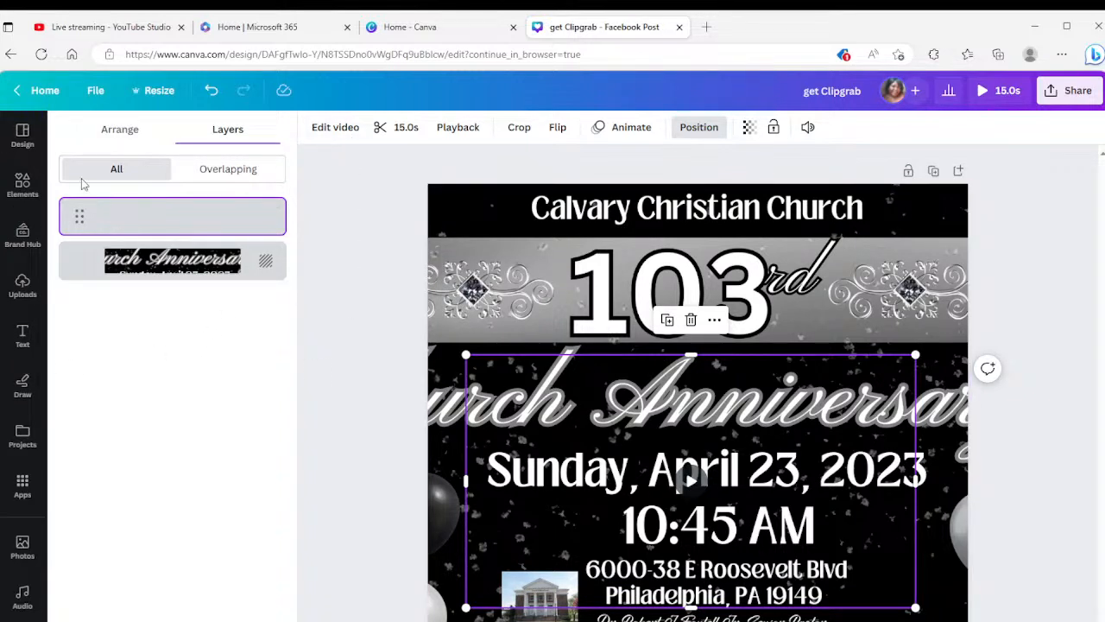
Step: Add the 15-second football clip from uploaded videos to page 2, making the design 30.1 seconds
{"action": "left_click", "coordinate": [222, 169]}
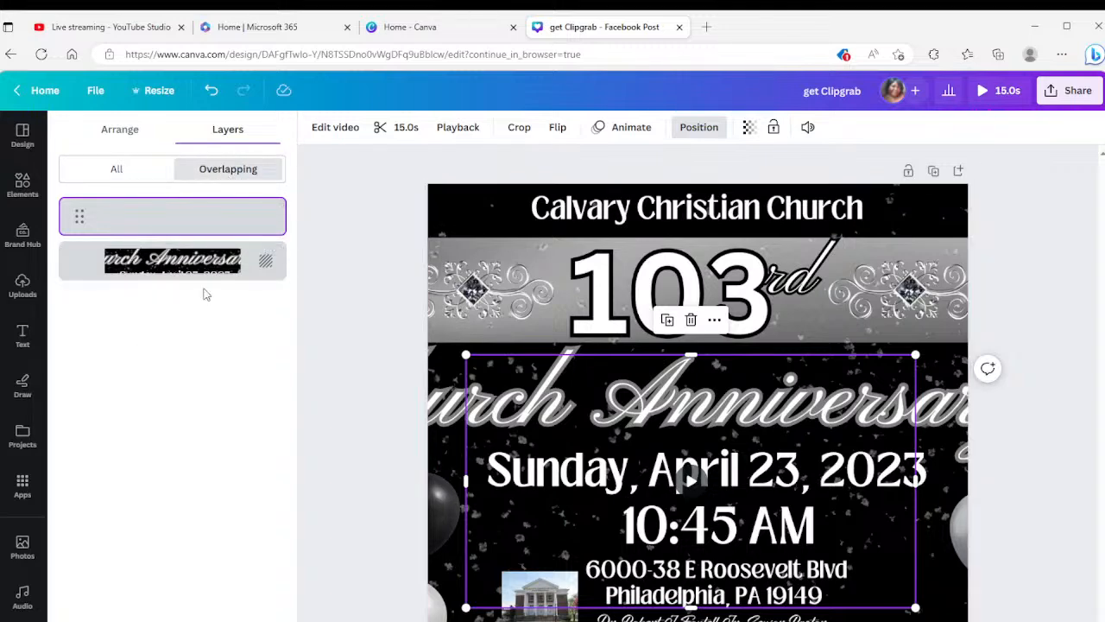
{"action": "left_click", "coordinate": [22, 284]}
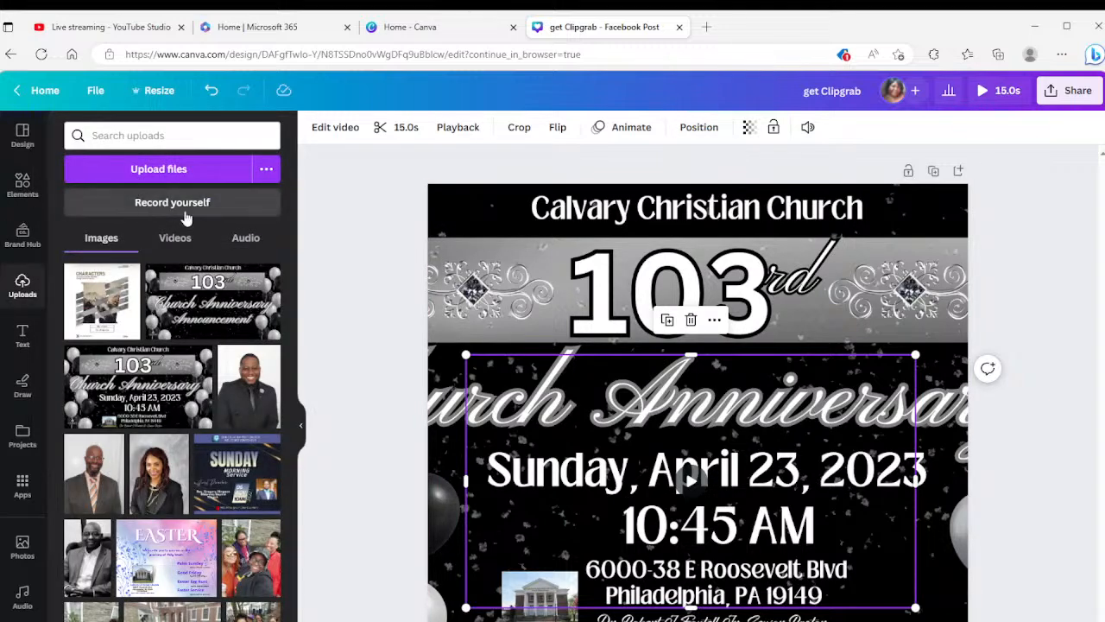
{"action": "left_click", "coordinate": [233, 239]}
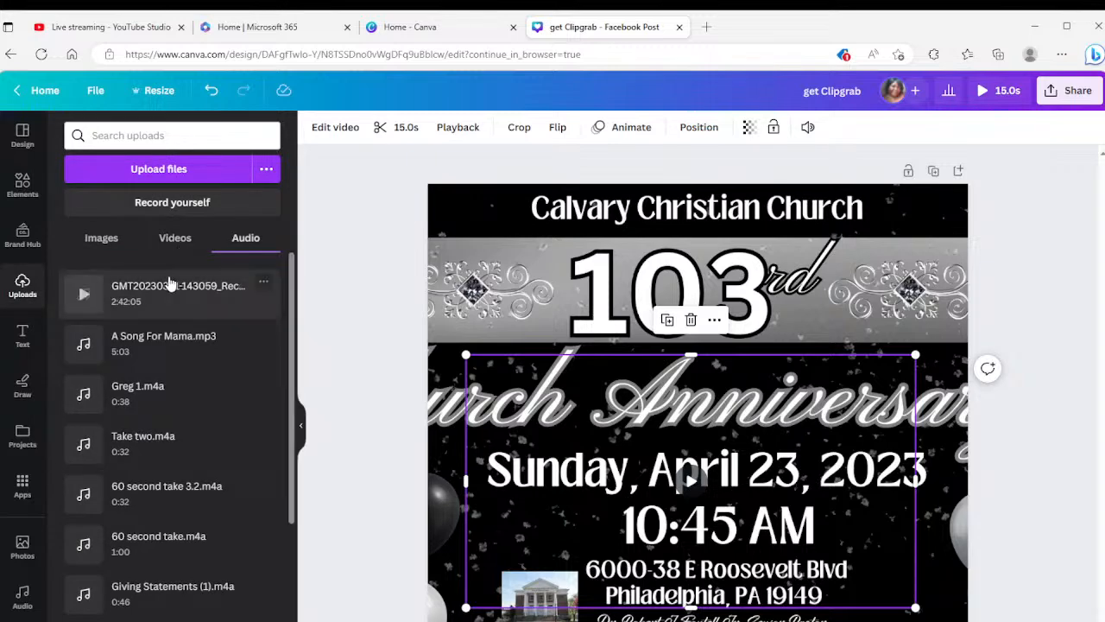
{"action": "left_click", "coordinate": [173, 242]}
{"action": "scroll", "coordinate": [164, 346], "scroll_direction": "up", "scroll_amount": 10}
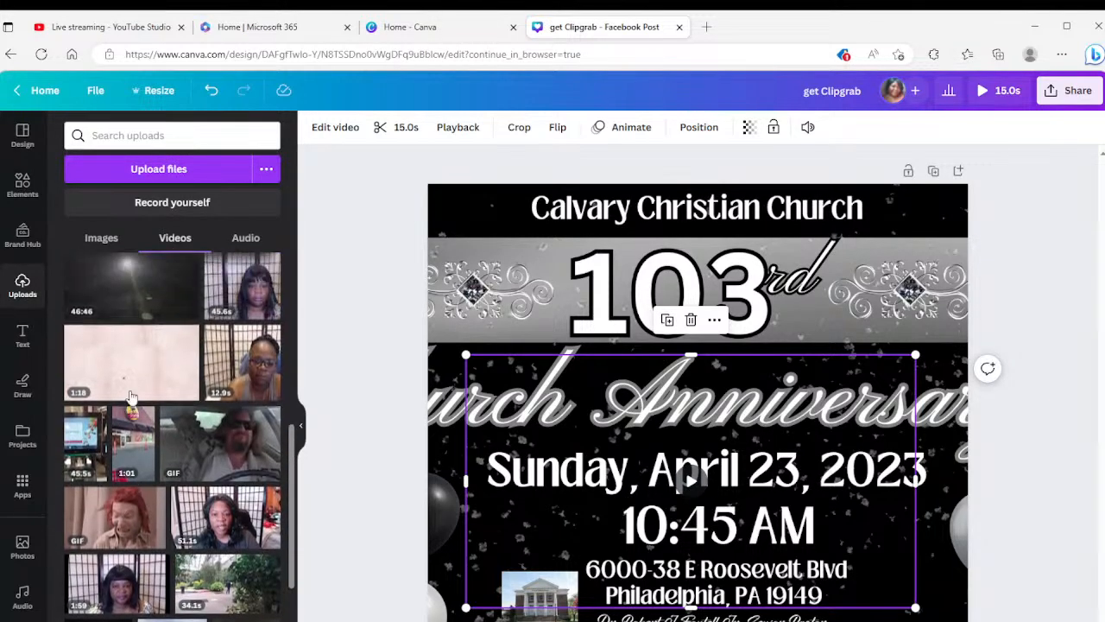
{"action": "scroll", "coordinate": [159, 395], "scroll_direction": "down", "scroll_amount": 3}
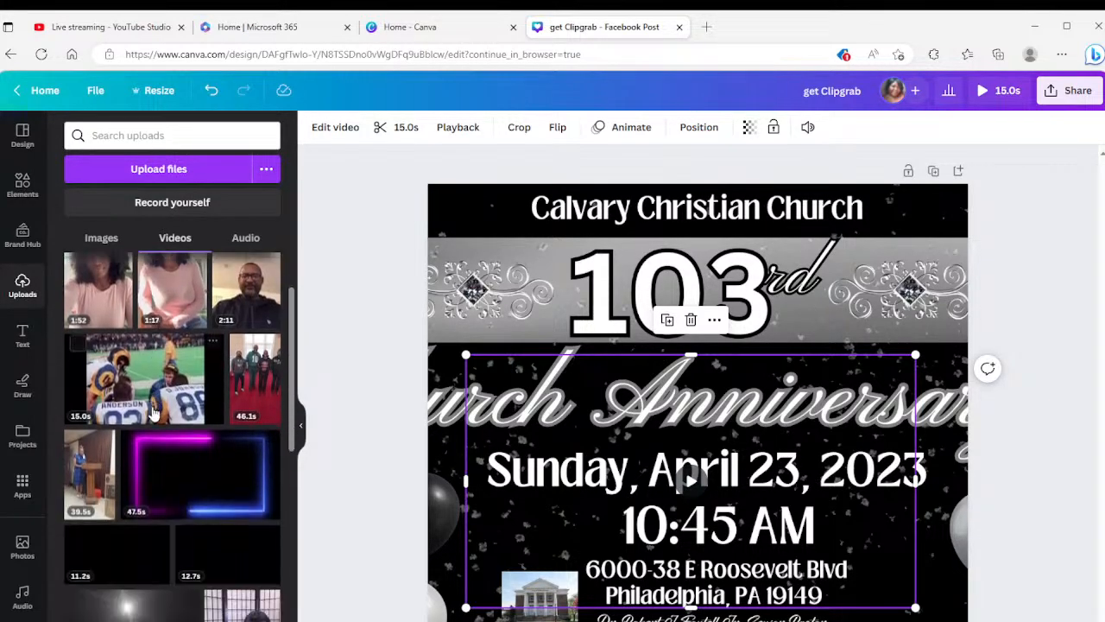
{"action": "scroll", "coordinate": [158, 404], "scroll_direction": "up", "scroll_amount": 1}
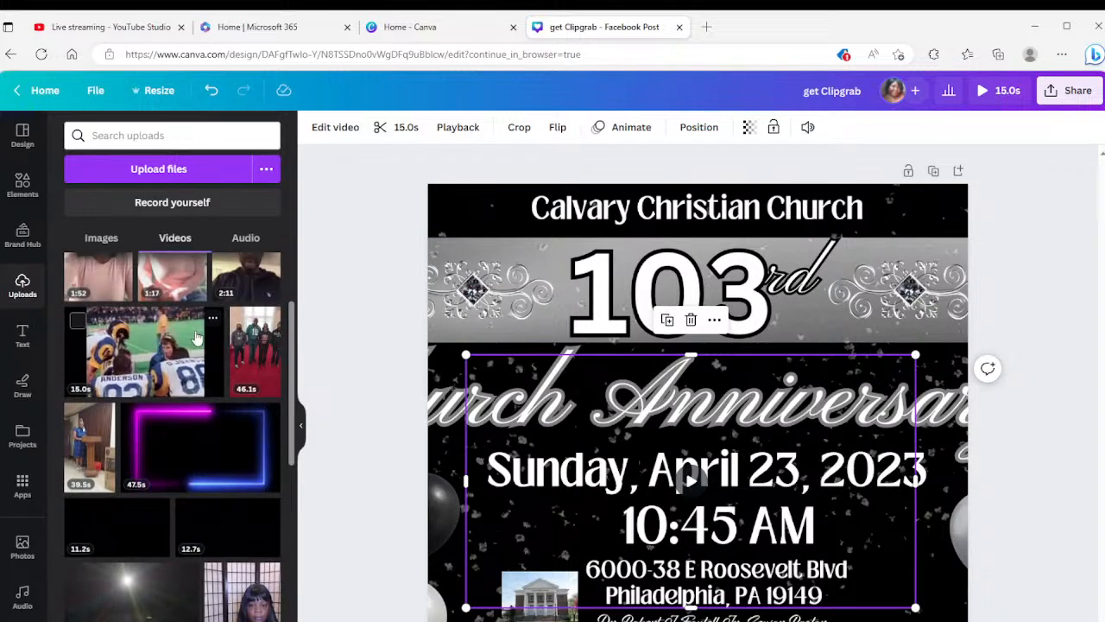
{"action": "key", "text": "Escape"}
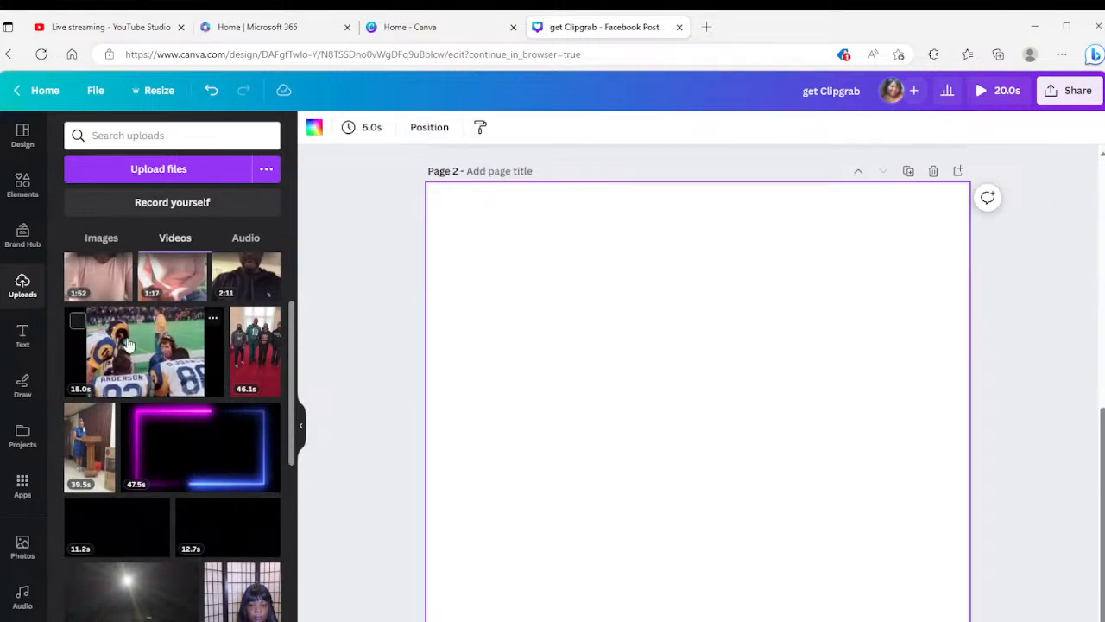
{"action": "left_click", "coordinate": [175, 357]}
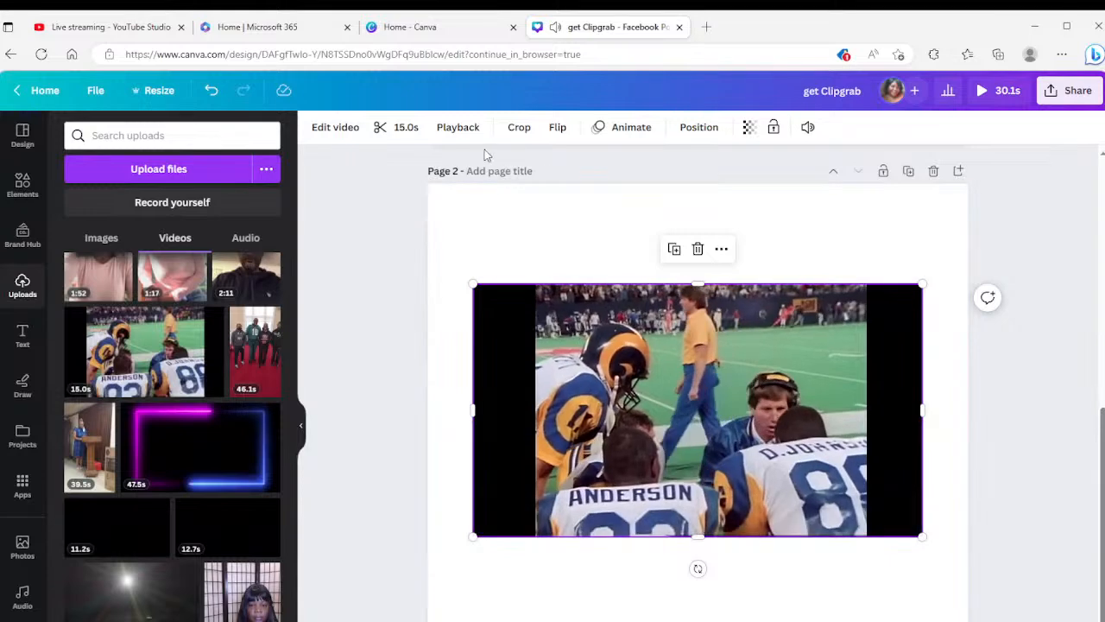
{"action": "left_click", "coordinate": [350, 127]}
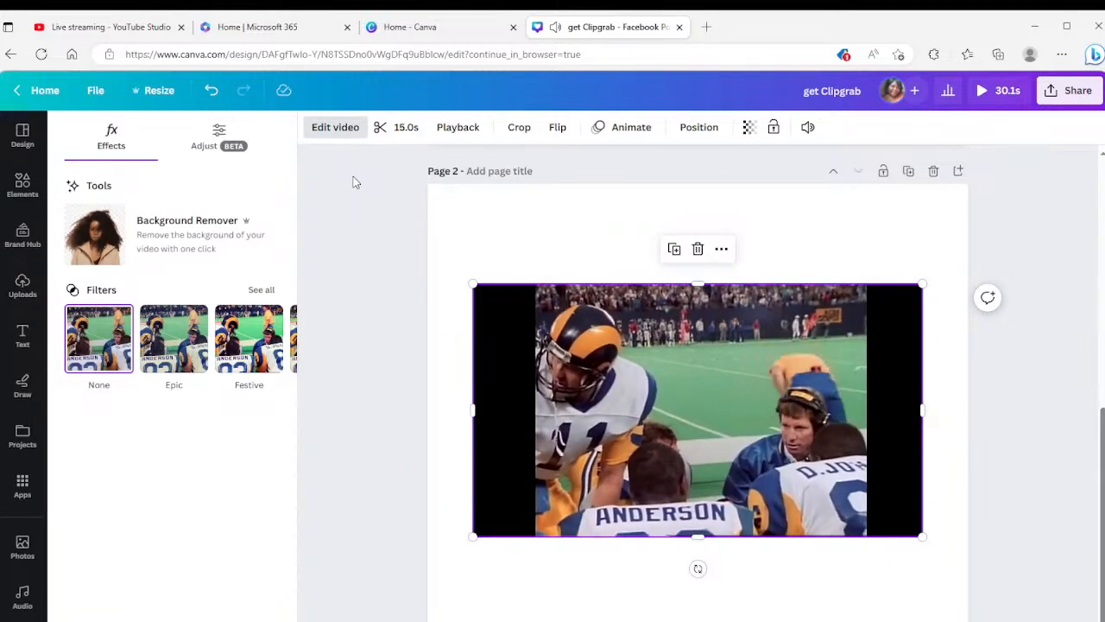
Step: Show the clip's Adjust sliders, then check its volume, options menu and playback settings
{"action": "left_click", "coordinate": [202, 150]}
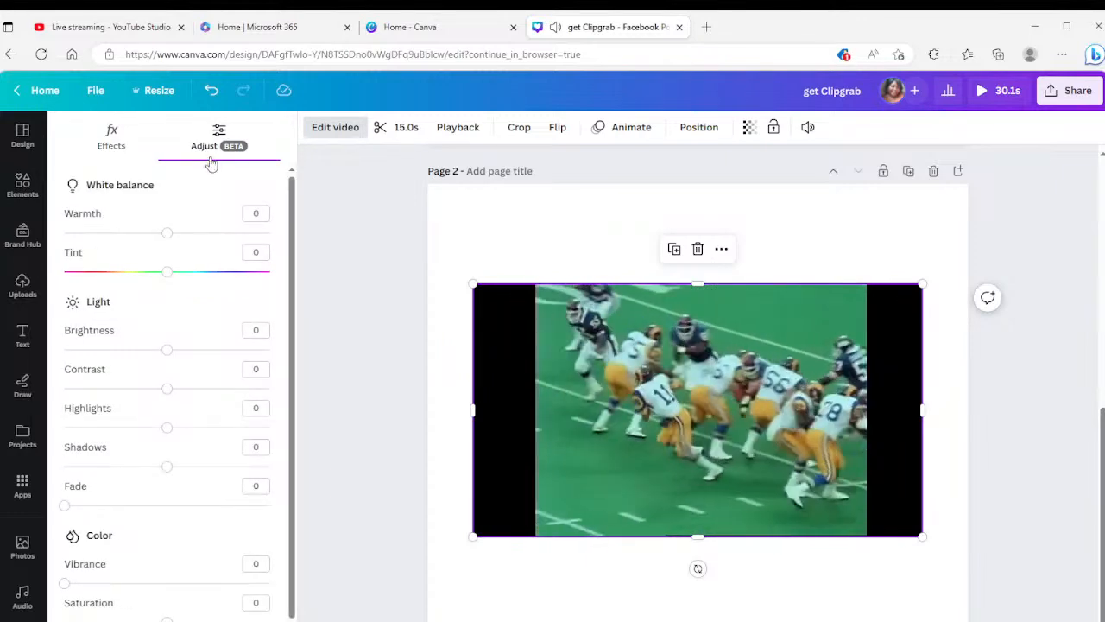
{"action": "scroll", "coordinate": [216, 566], "scroll_direction": "down", "scroll_amount": 1}
{"action": "scroll", "coordinate": [217, 590], "scroll_direction": "up", "scroll_amount": 1}
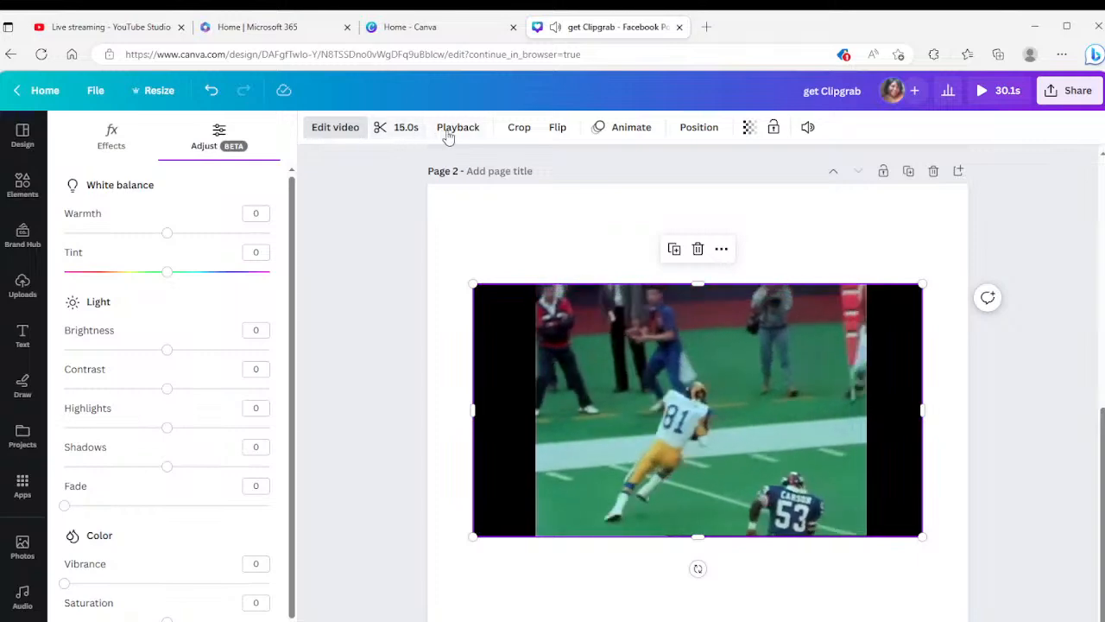
{"action": "left_click", "coordinate": [805, 127]}
{"action": "left_click", "coordinate": [799, 128]}
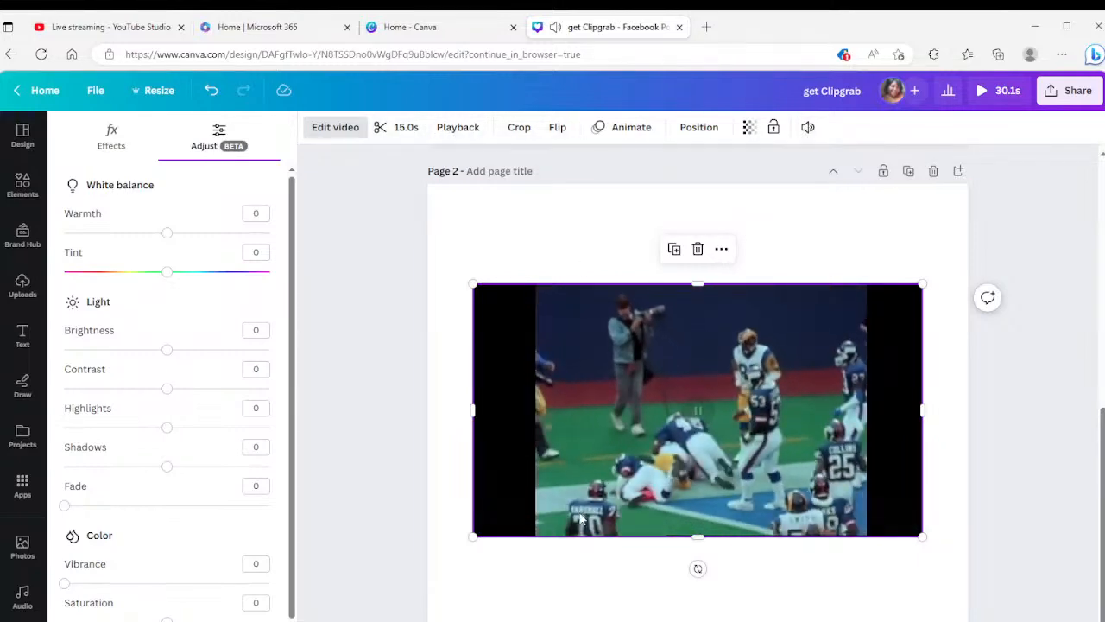
{"action": "right_click", "coordinate": [549, 410]}
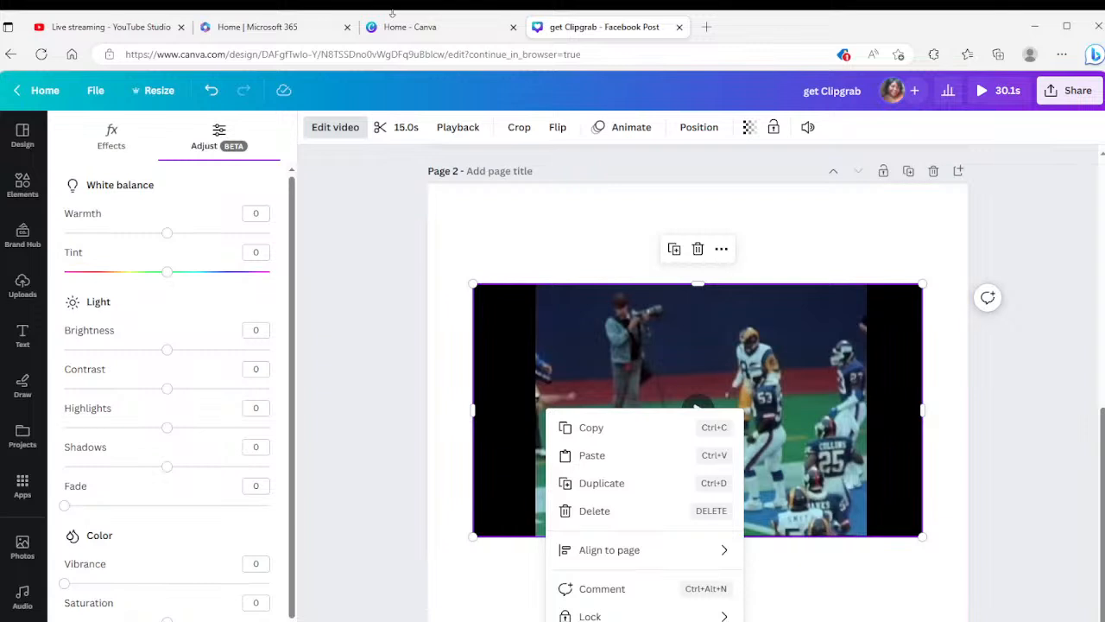
{"action": "left_click", "coordinate": [227, 155]}
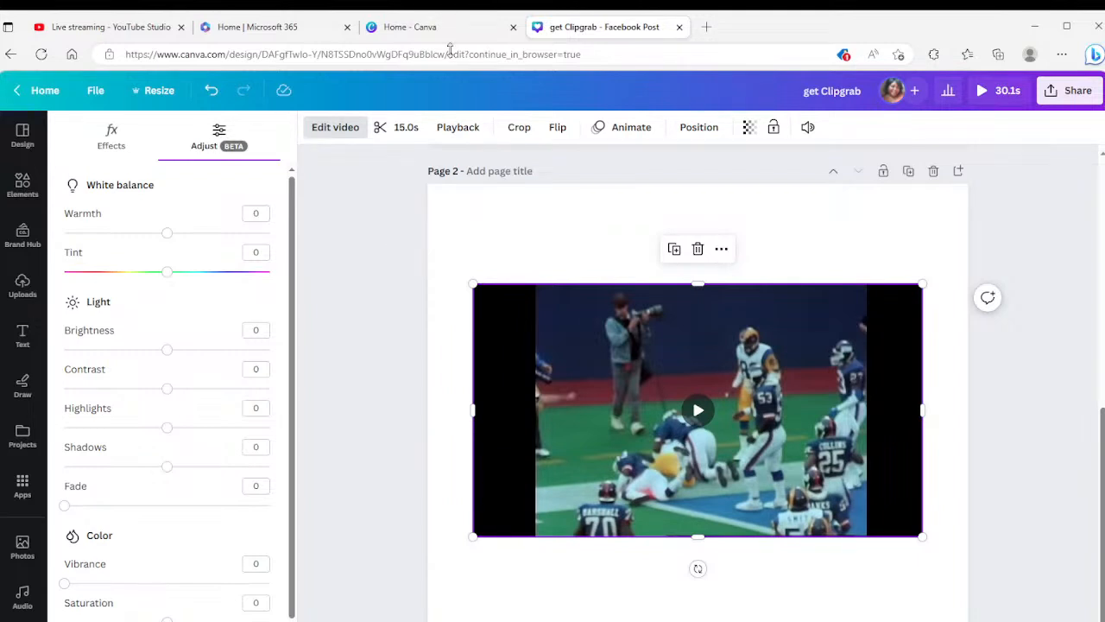
{"action": "left_click", "coordinate": [457, 130]}
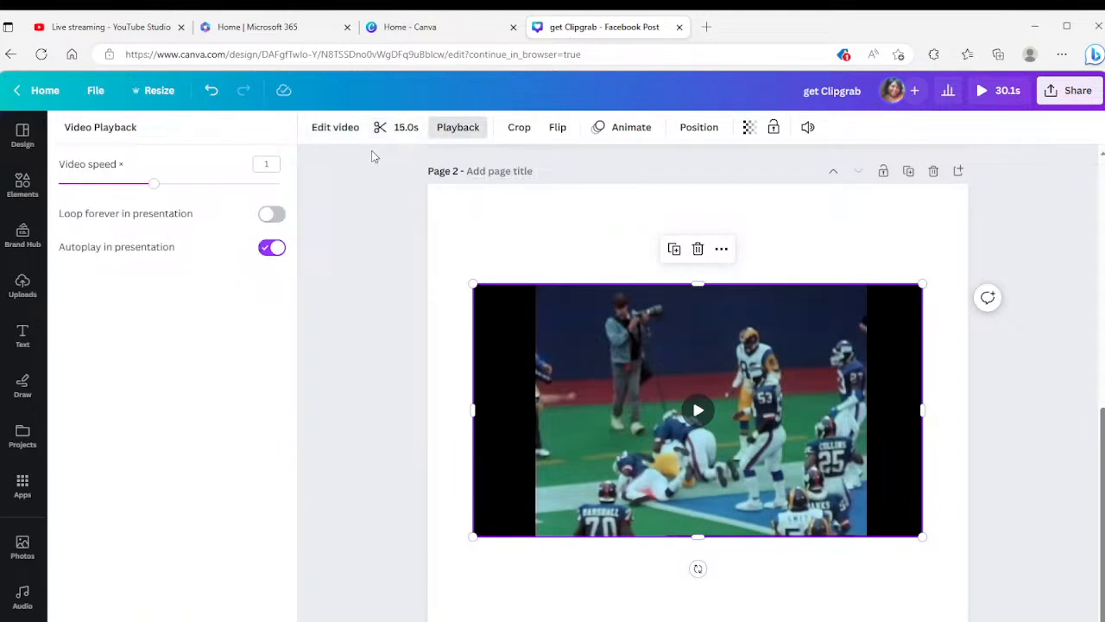
{"action": "left_click", "coordinate": [497, 224]}
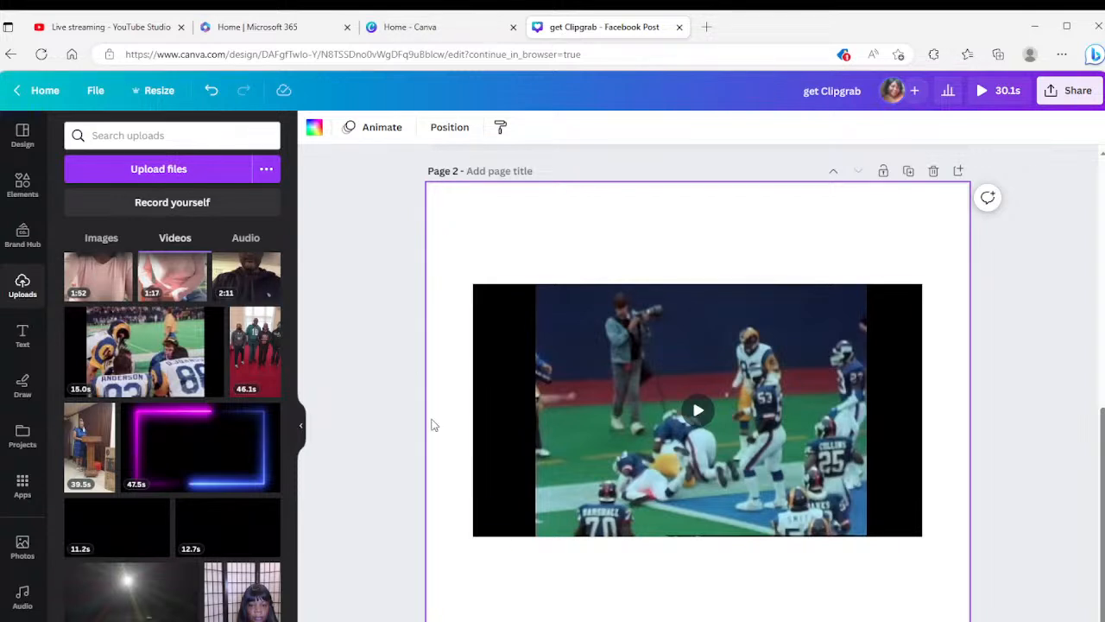
Step: Reselect the football clip and reopen its adjustment sliders, with white balance, light and color at 0
{"action": "left_click", "coordinate": [644, 382]}
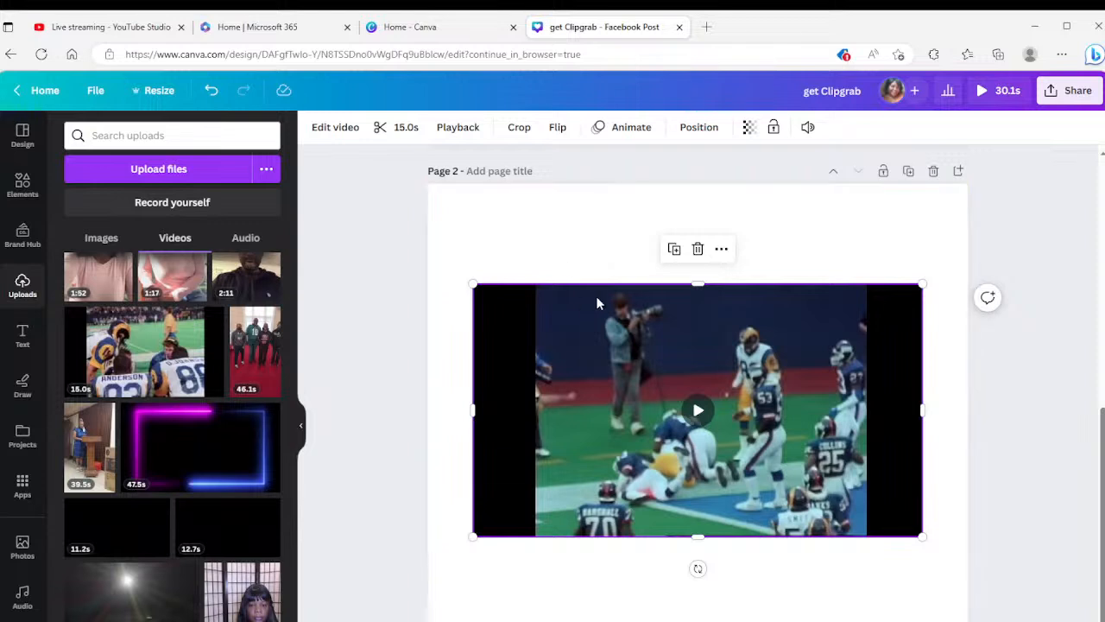
{"action": "left_click", "coordinate": [332, 132]}
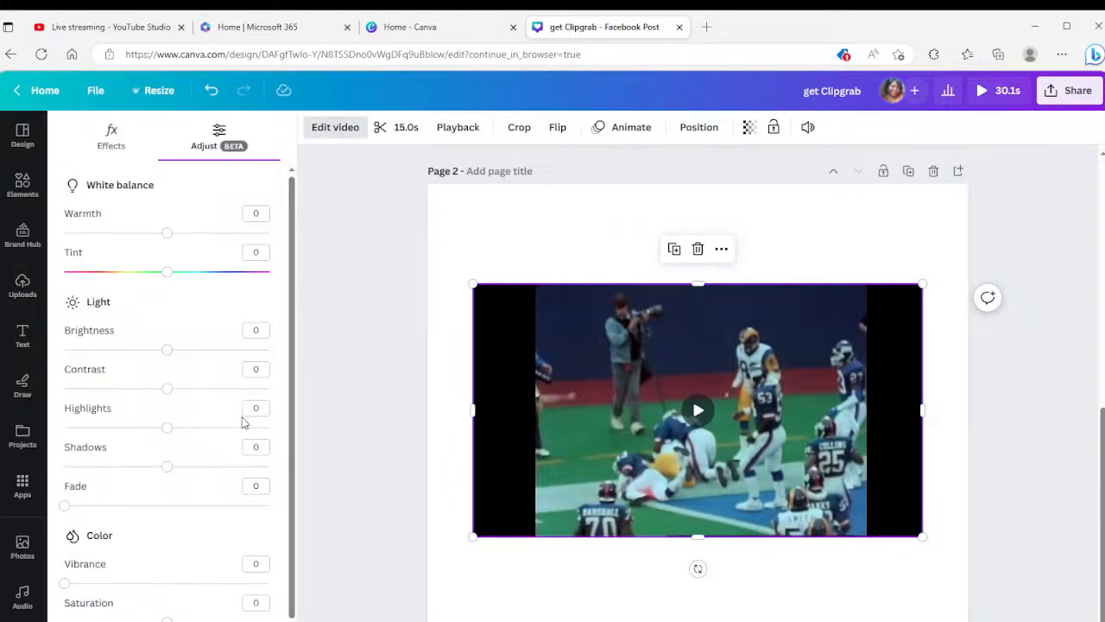
{"action": "scroll", "coordinate": [223, 477], "scroll_direction": "down", "scroll_amount": 2}
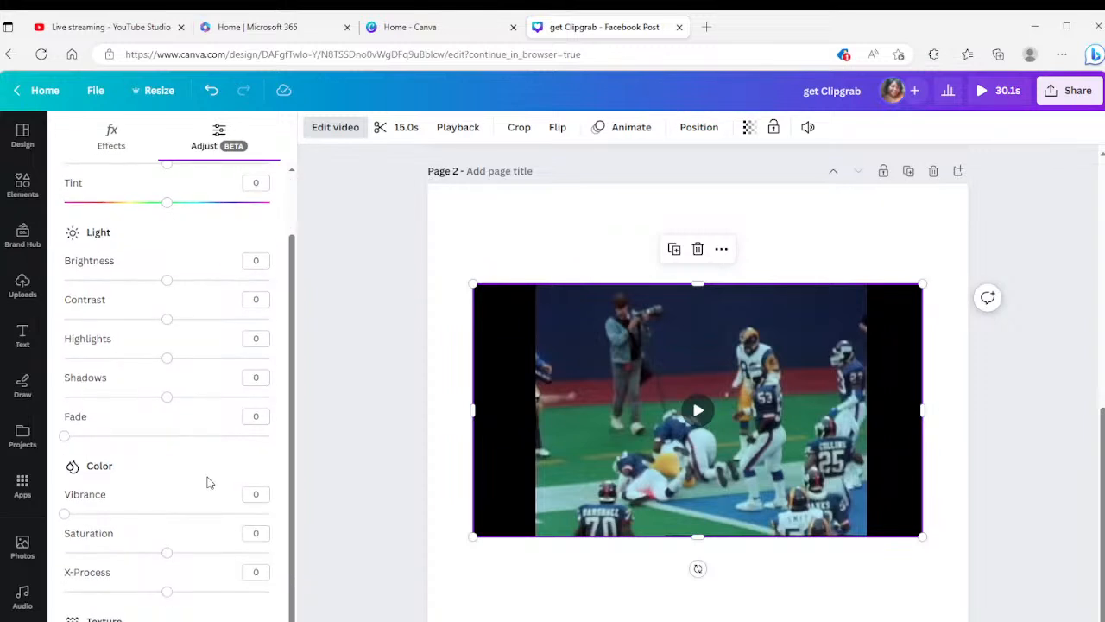
{"action": "scroll", "coordinate": [161, 488], "scroll_direction": "up", "scroll_amount": 2}
{"action": "mouse_move", "coordinate": [786, 380]}
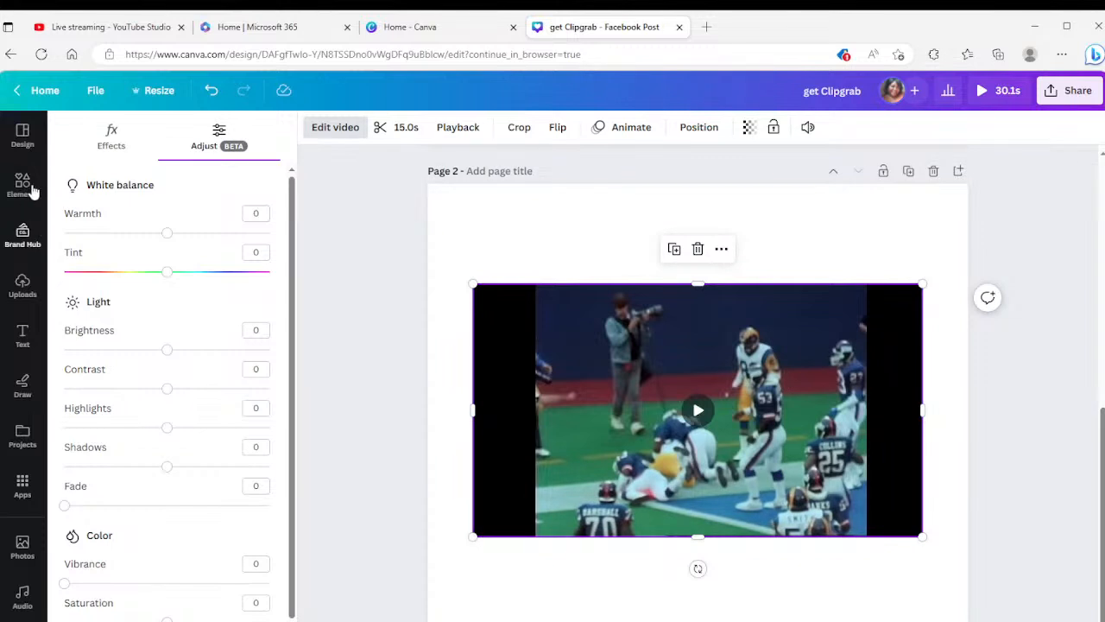
Step: Jump the clip to 7.6s and shrink it to a small narrow strip near page 2's top-left
{"action": "scroll", "coordinate": [777, 328], "scroll_direction": "down", "scroll_amount": 2}
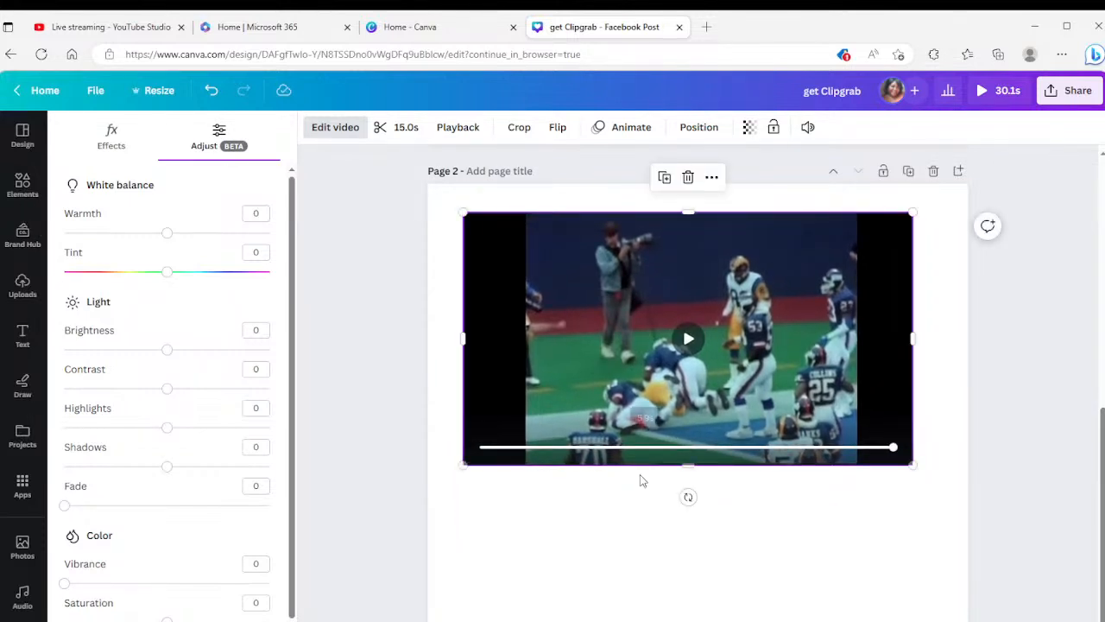
{"action": "left_click", "coordinate": [691, 447]}
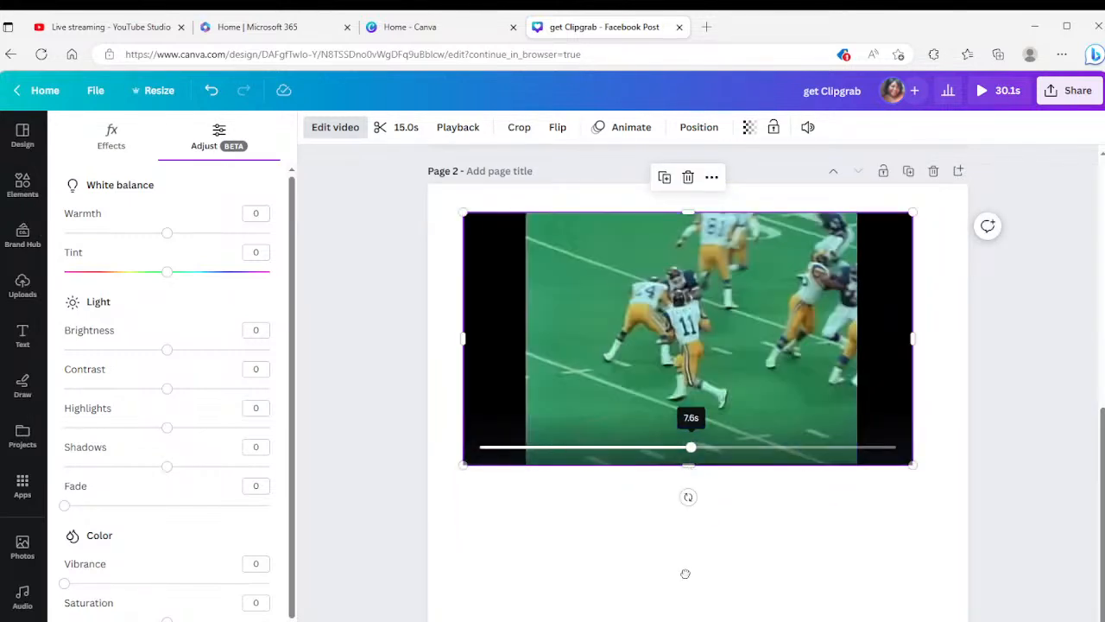
{"action": "left_click_drag", "start_coordinate": [691, 466], "coordinate": [723, 316]}
{"action": "left_click_drag", "start_coordinate": [908, 216], "coordinate": [592, 281]}
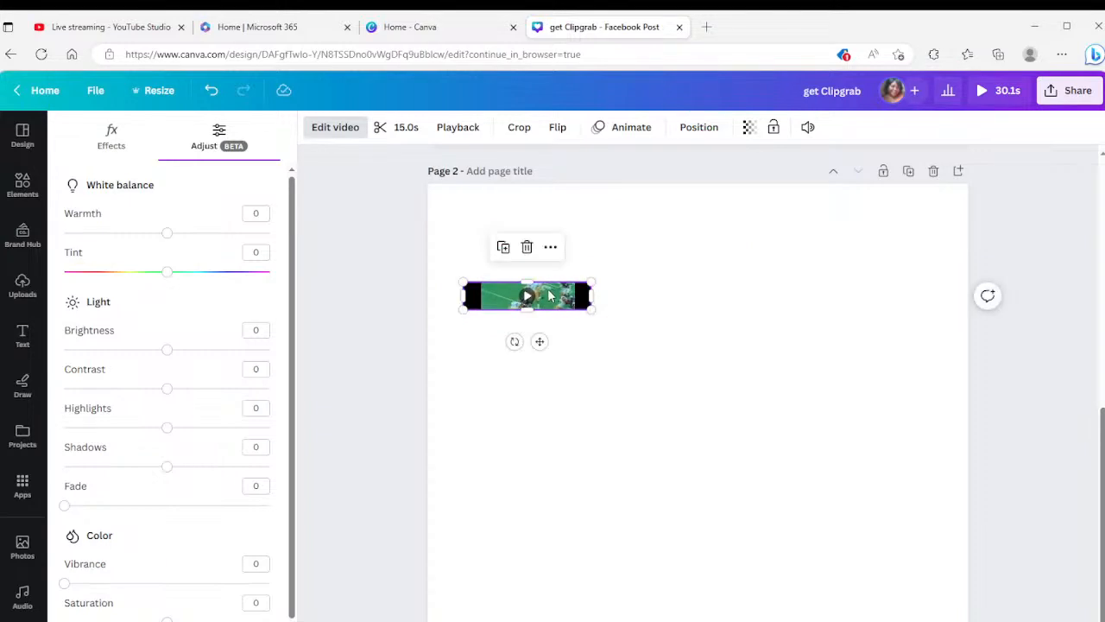
Step: Drop the small clip's transparency to 0, nudge it, then drag the slider up to about 85
{"action": "left_click", "coordinate": [526, 296]}
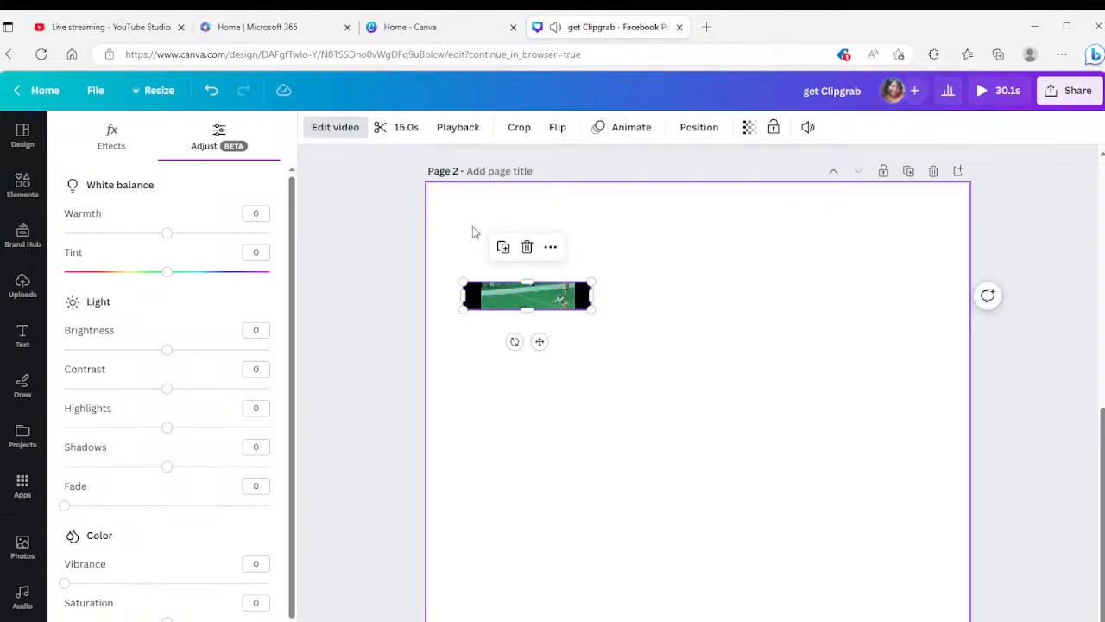
{"action": "left_click", "coordinate": [749, 127]}
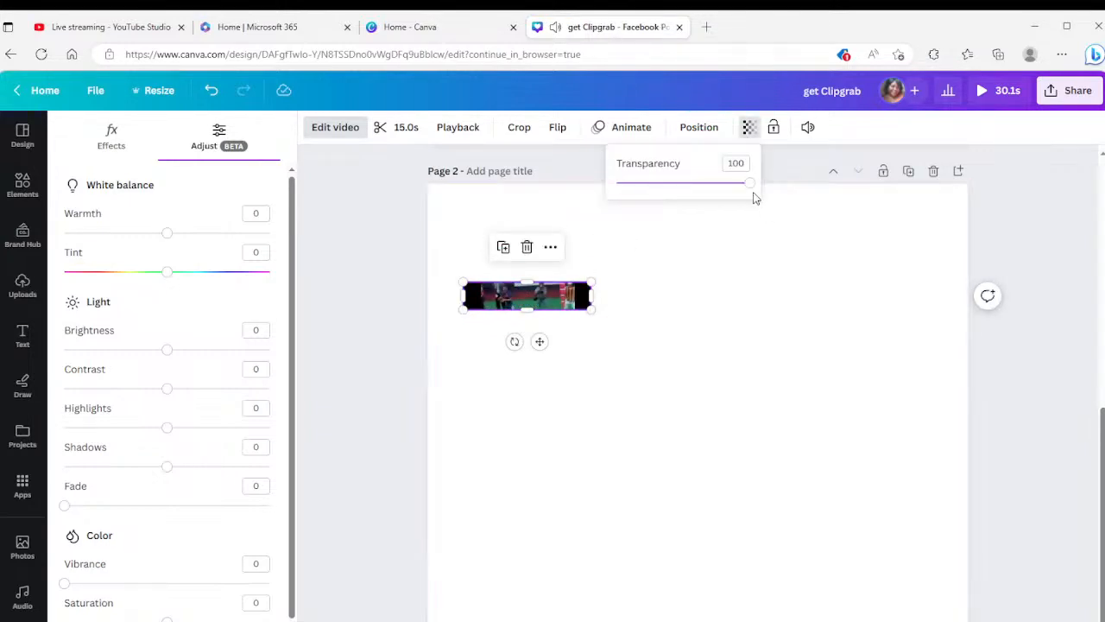
{"action": "left_click_drag", "start_coordinate": [744, 181], "coordinate": [617, 180]}
{"action": "left_click_drag", "start_coordinate": [626, 394], "coordinate": [684, 412]}
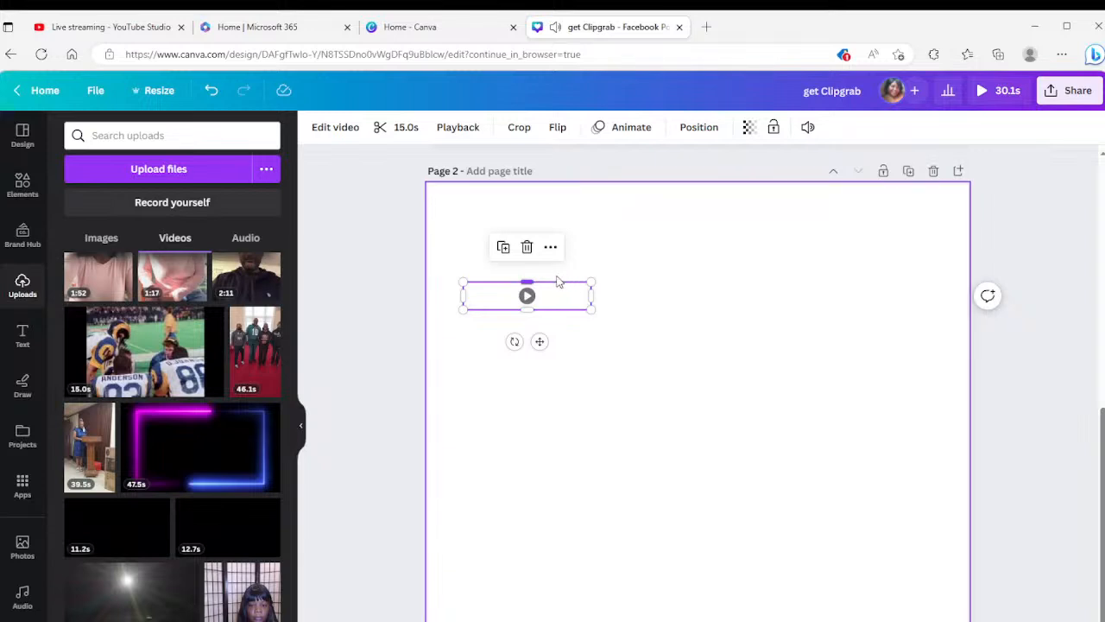
{"action": "left_click", "coordinate": [747, 130]}
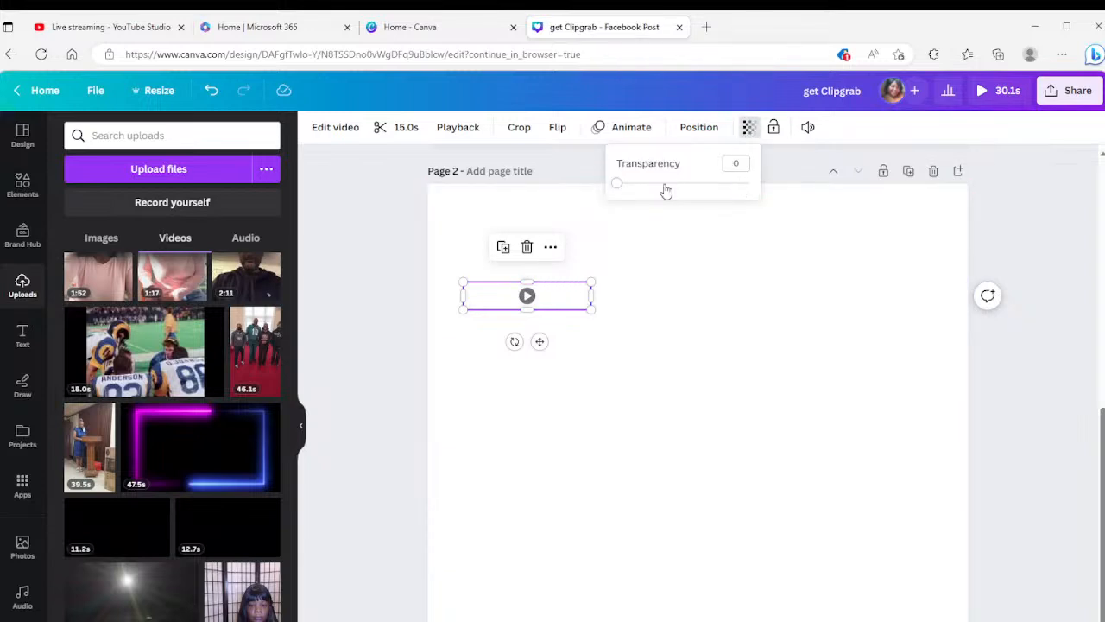
{"action": "left_click_drag", "start_coordinate": [616, 190], "coordinate": [750, 182]}
{"action": "left_click", "coordinate": [656, 429]}
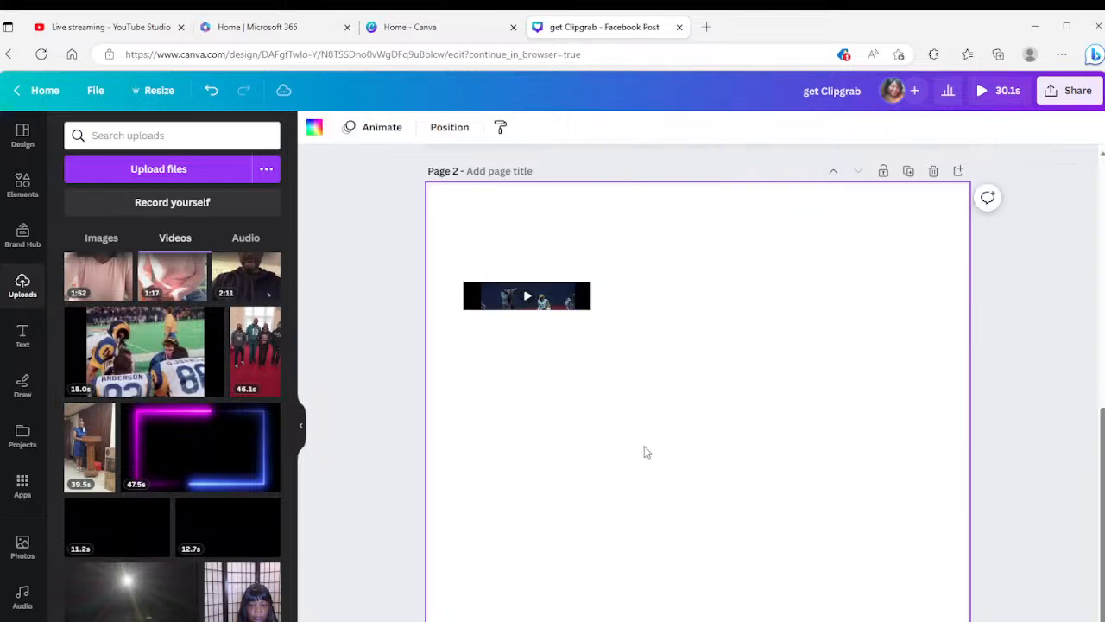
{"action": "left_click", "coordinate": [557, 304]}
{"action": "left_click", "coordinate": [551, 248]}
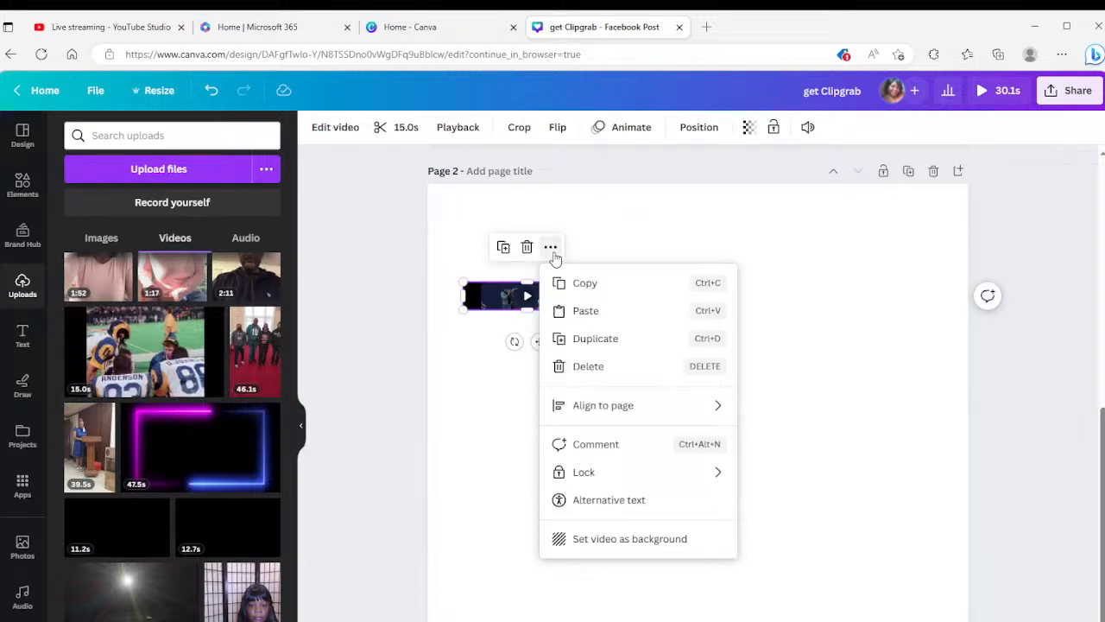
{"action": "mouse_move", "coordinate": [720, 411]}
{"action": "left_click", "coordinate": [696, 504]}
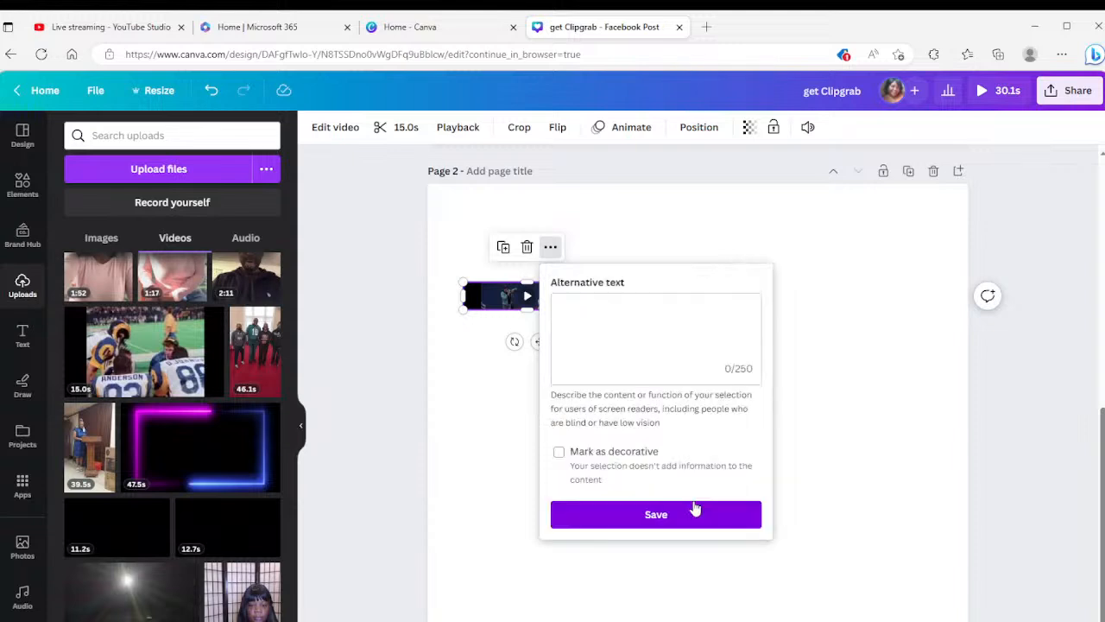
{"action": "left_click", "coordinate": [780, 320]}
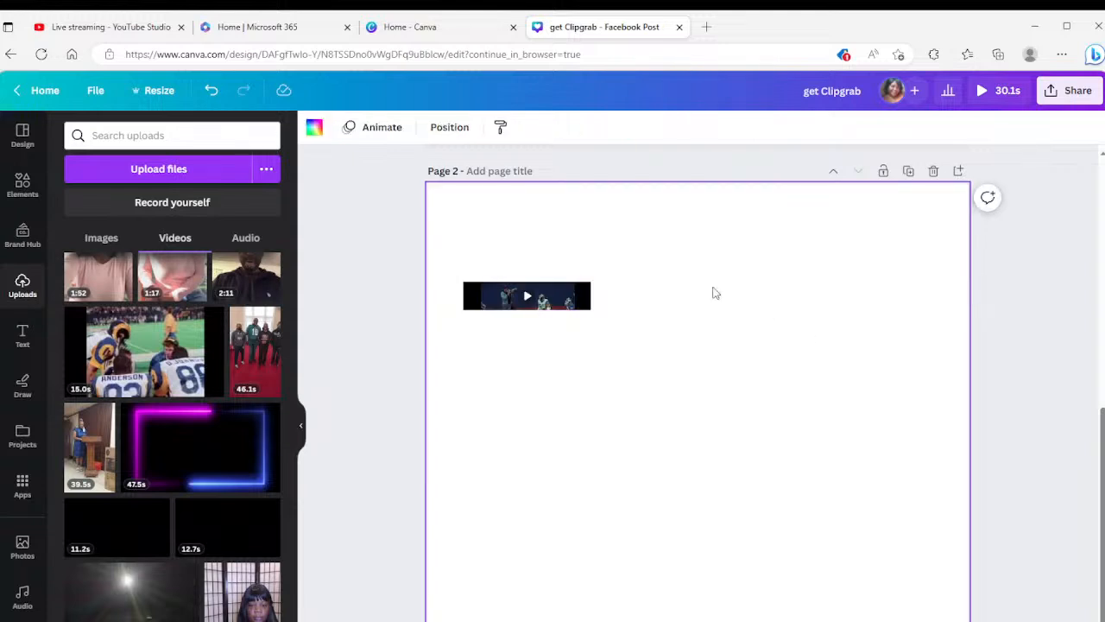
{"action": "left_click", "coordinate": [563, 285]}
{"action": "left_click", "coordinate": [550, 247]}
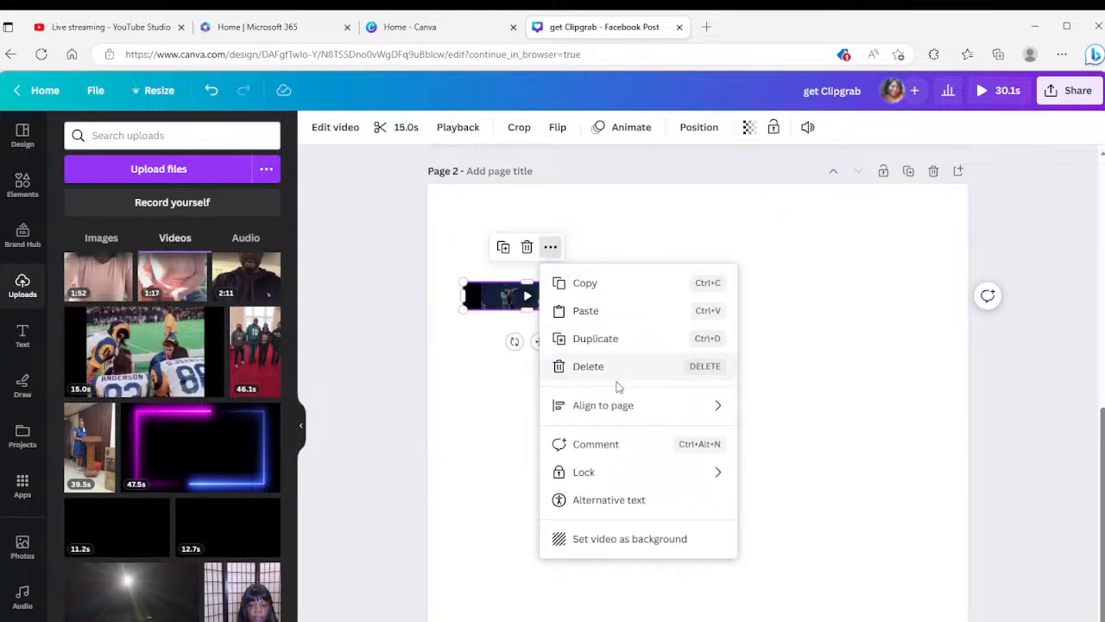
{"action": "mouse_move", "coordinate": [624, 469]}
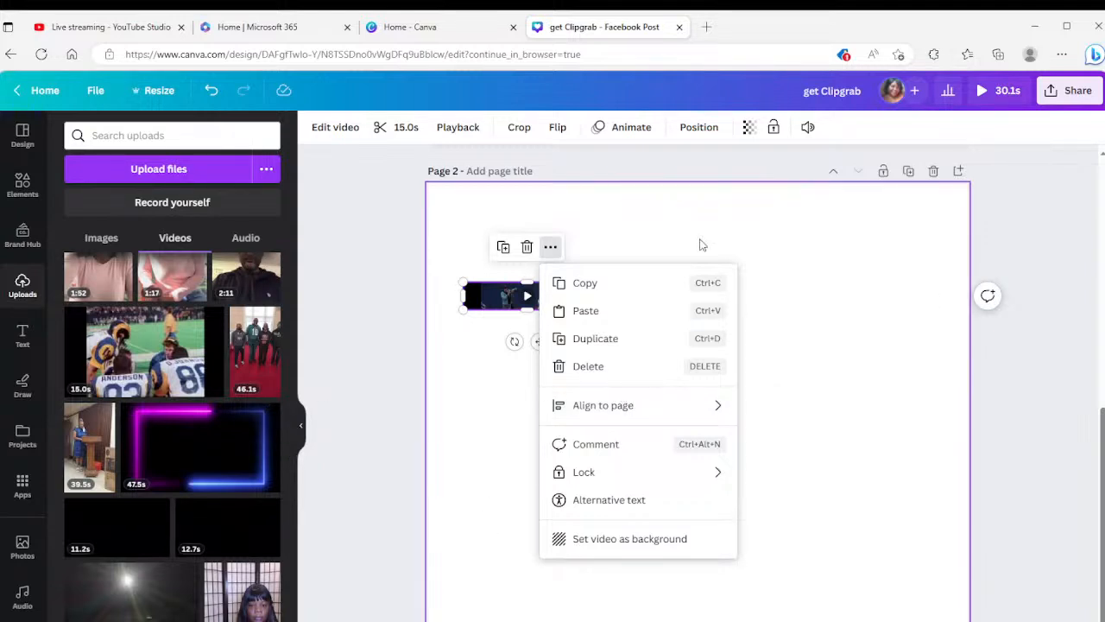
{"action": "left_click", "coordinate": [823, 270]}
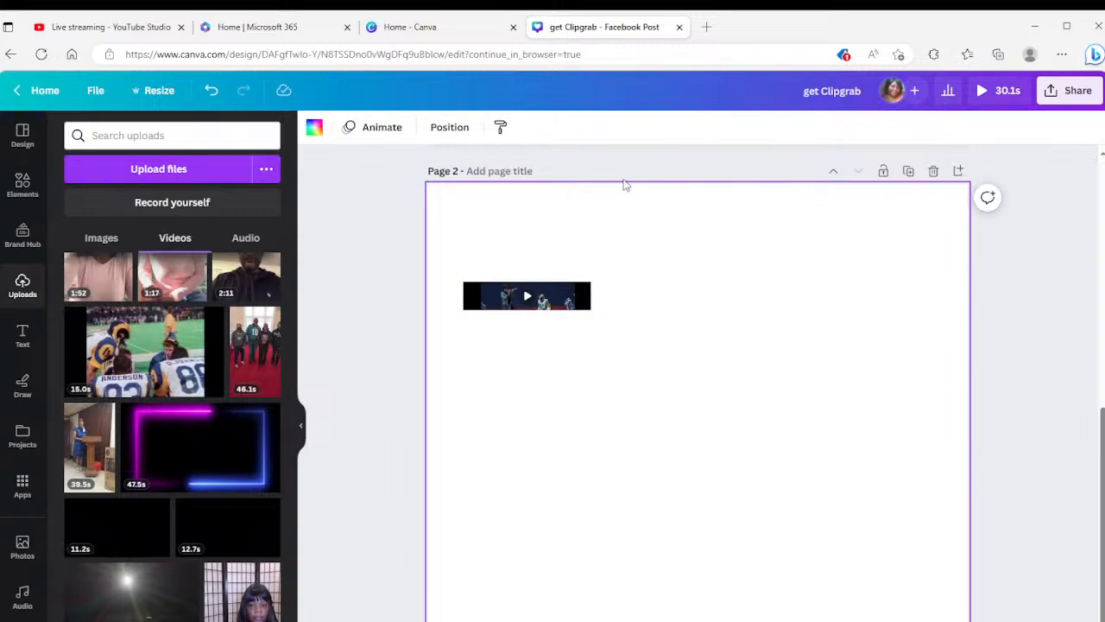
Step: Delete page 2, then remove the transparent video overlay from the 103 Church Anniversary page
{"action": "scroll", "coordinate": [897, 480], "scroll_direction": "up", "scroll_amount": 4}
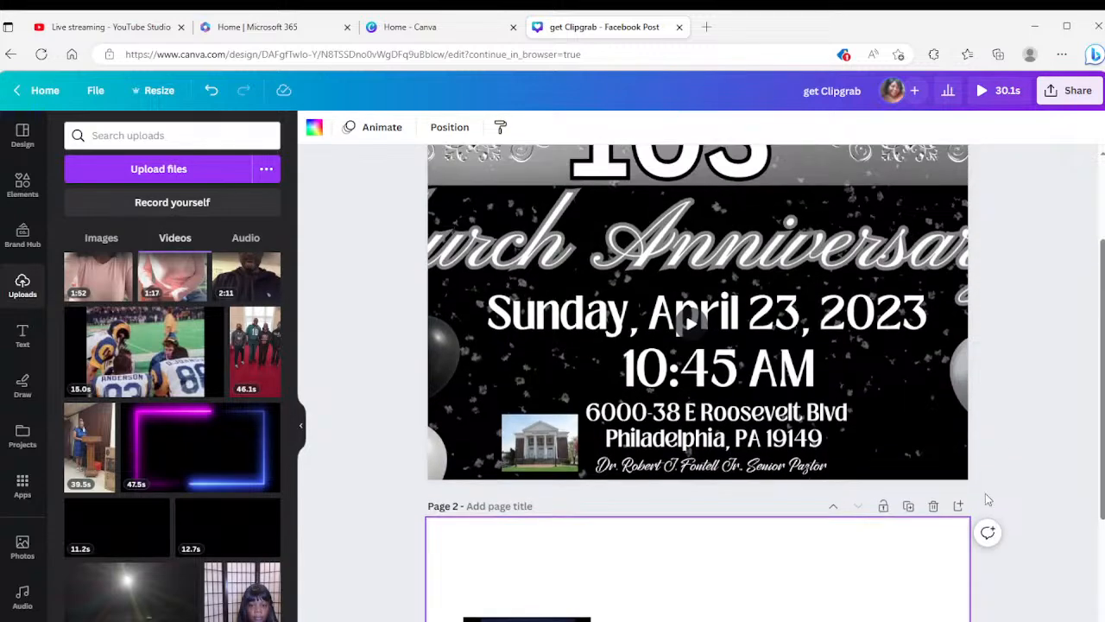
{"action": "left_click", "coordinate": [934, 506]}
{"action": "left_click_drag", "start_coordinate": [777, 489], "coordinate": [764, 398]}
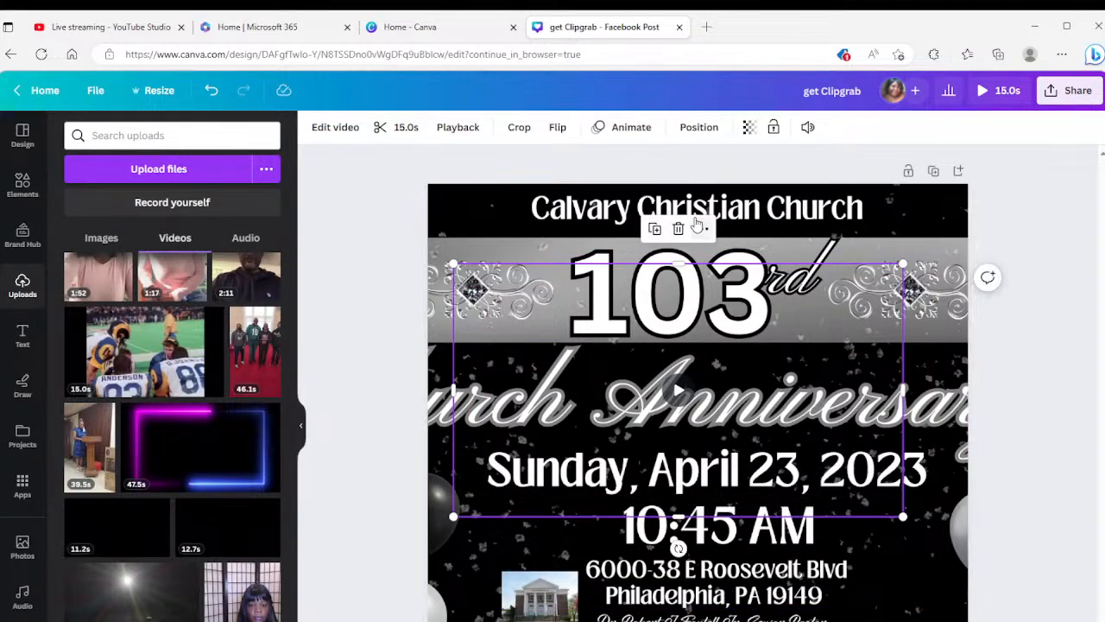
{"action": "left_click", "coordinate": [678, 228]}
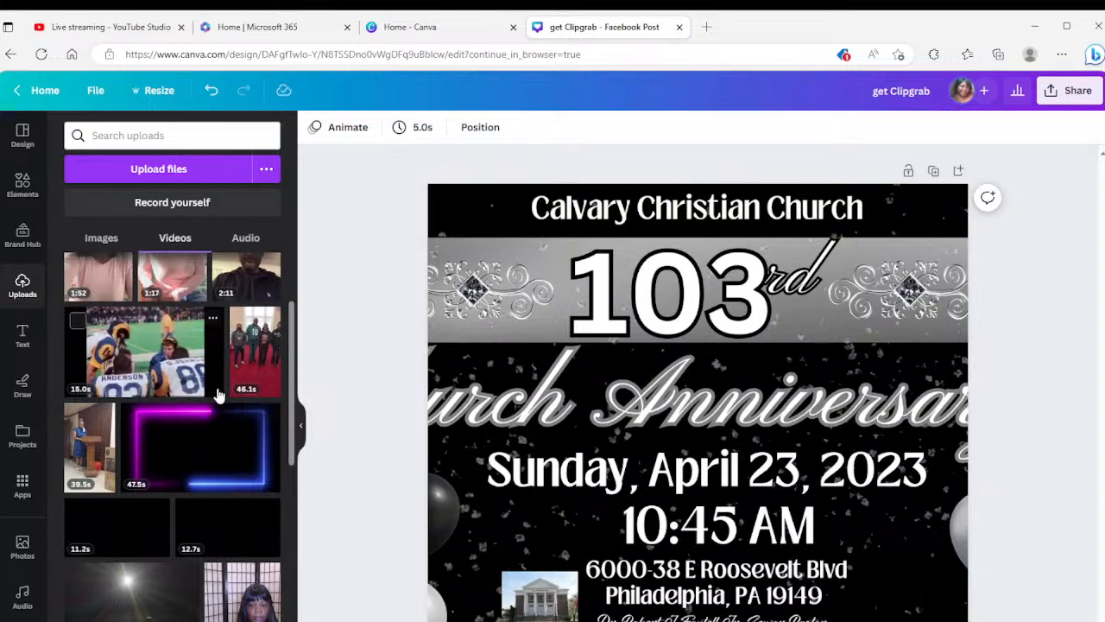
{"action": "scroll", "coordinate": [106, 423], "scroll_direction": "down", "scroll_amount": 3}
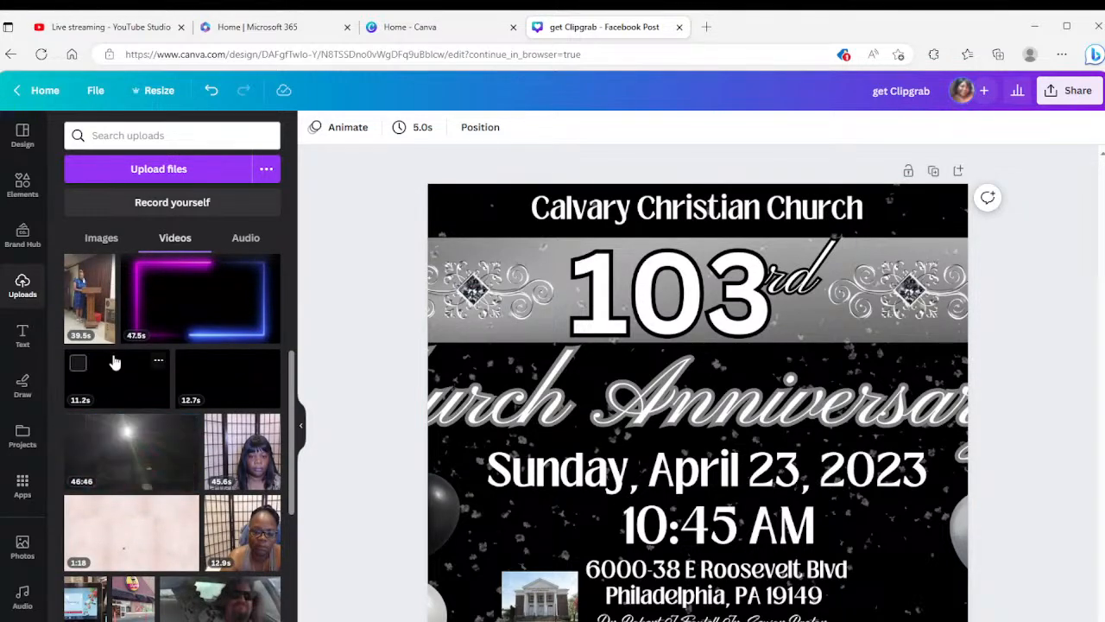
{"action": "scroll", "coordinate": [111, 363], "scroll_direction": "down", "scroll_amount": 4}
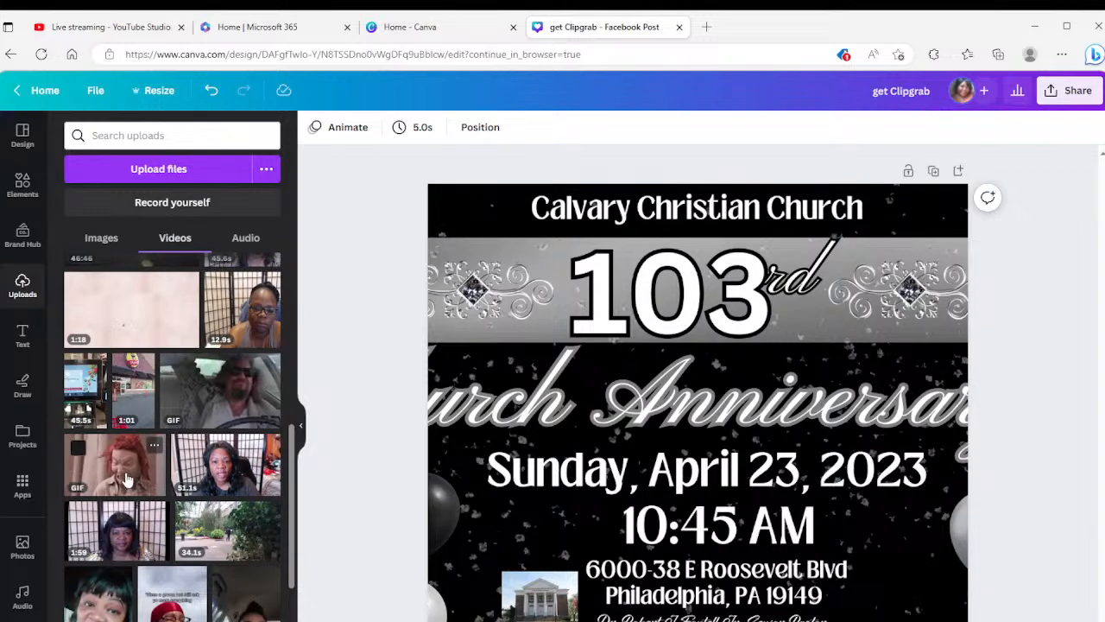
{"action": "scroll", "coordinate": [126, 481], "scroll_direction": "down", "scroll_amount": 3}
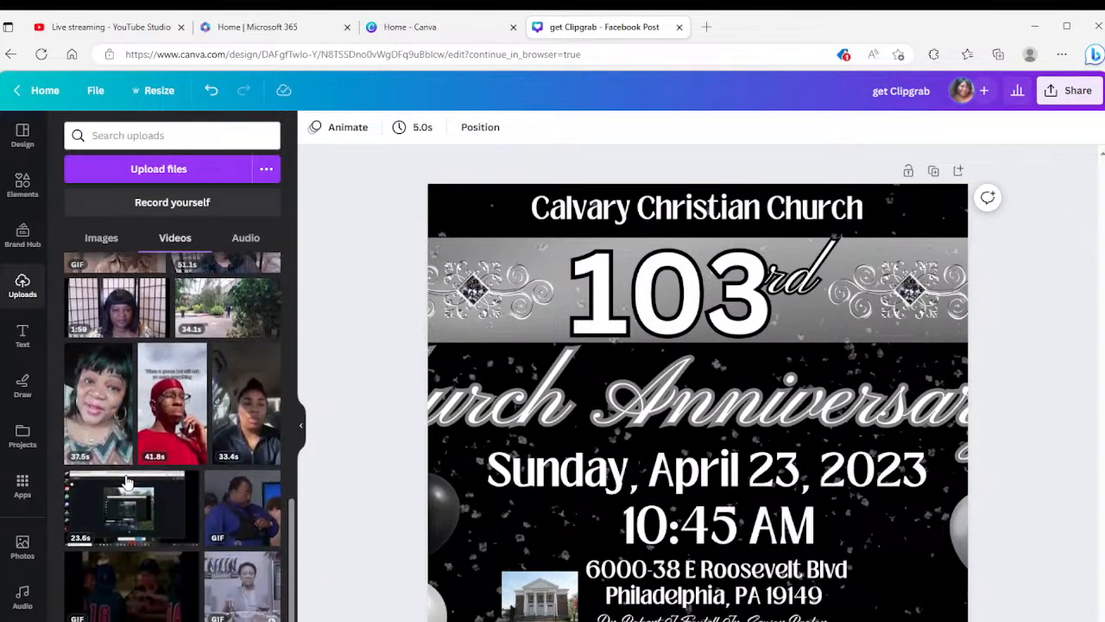
{"action": "scroll", "coordinate": [126, 480], "scroll_direction": "down", "scroll_amount": 1}
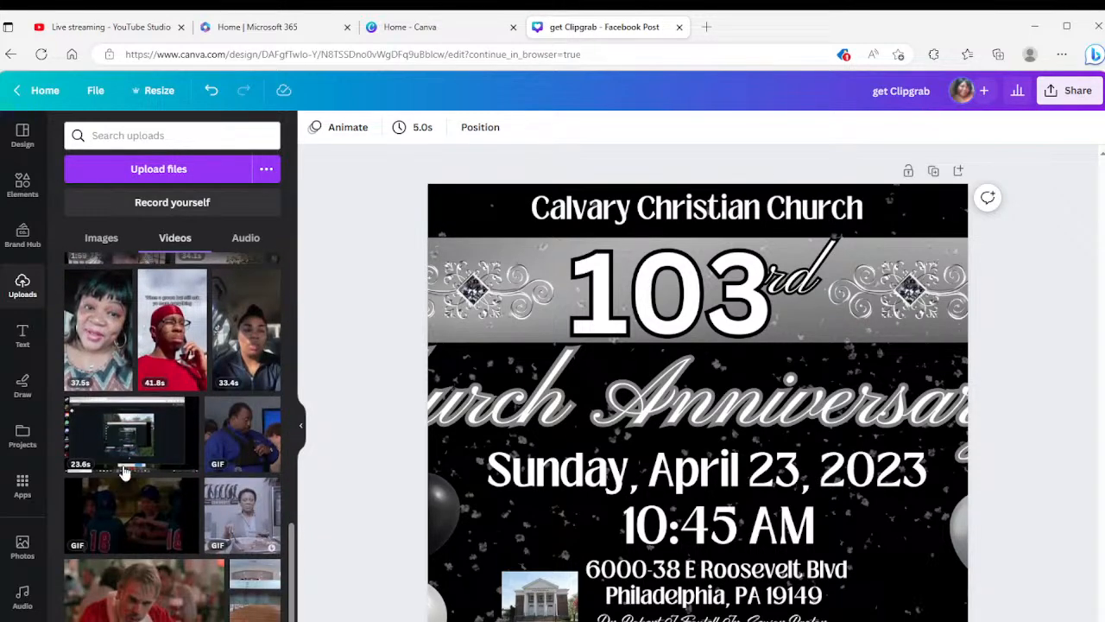
{"action": "scroll", "coordinate": [123, 458], "scroll_direction": "down", "scroll_amount": 2}
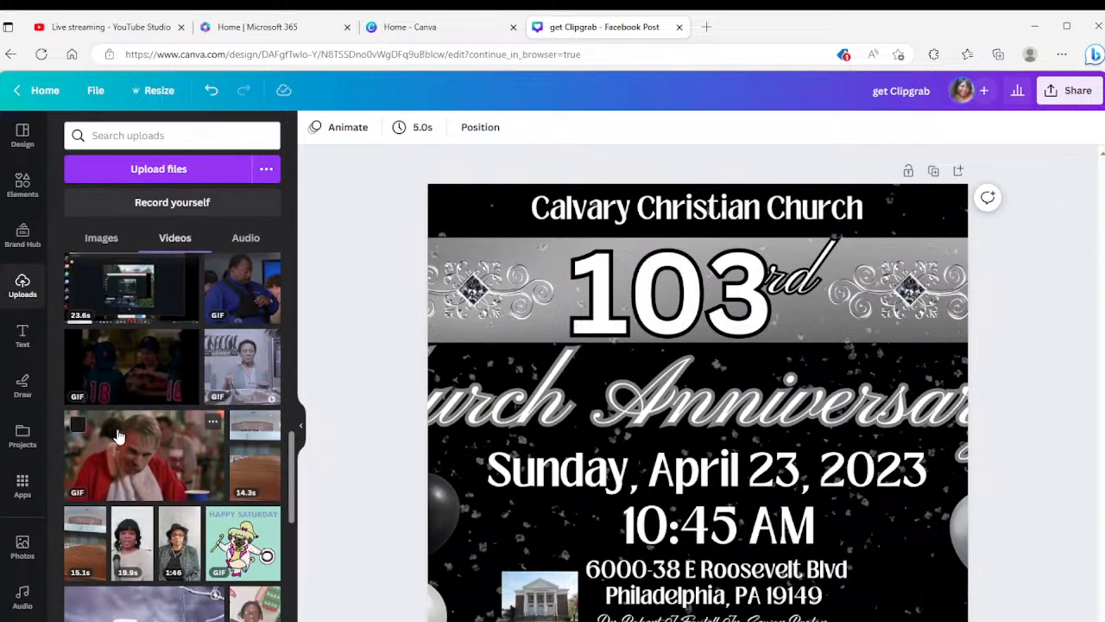
{"action": "scroll", "coordinate": [119, 436], "scroll_direction": "down", "scroll_amount": 5}
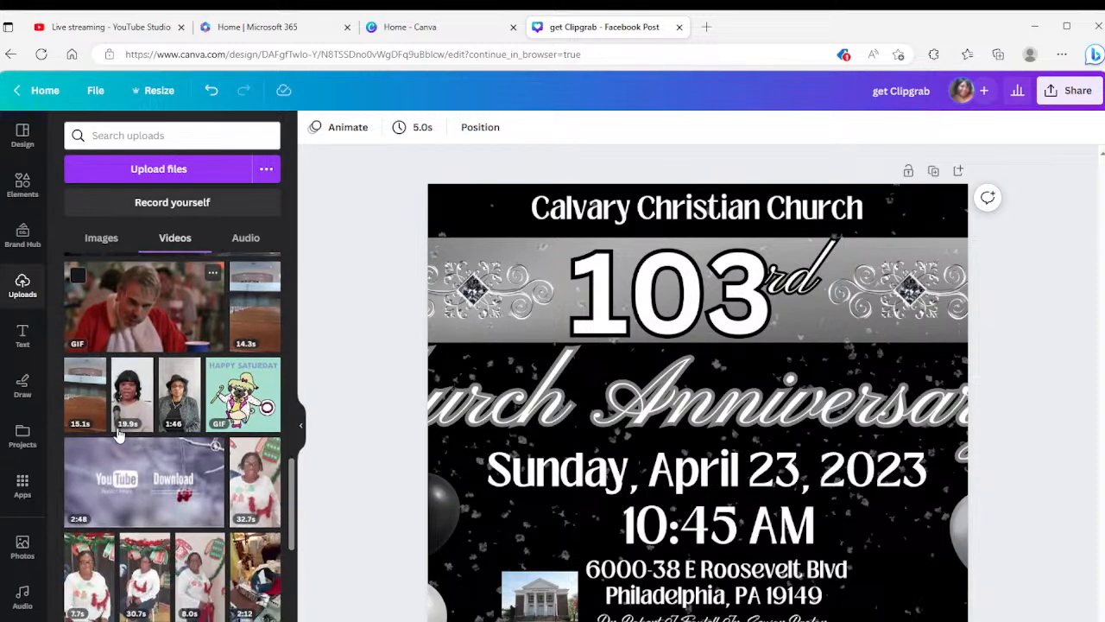
{"action": "scroll", "coordinate": [118, 429], "scroll_direction": "down", "scroll_amount": 1}
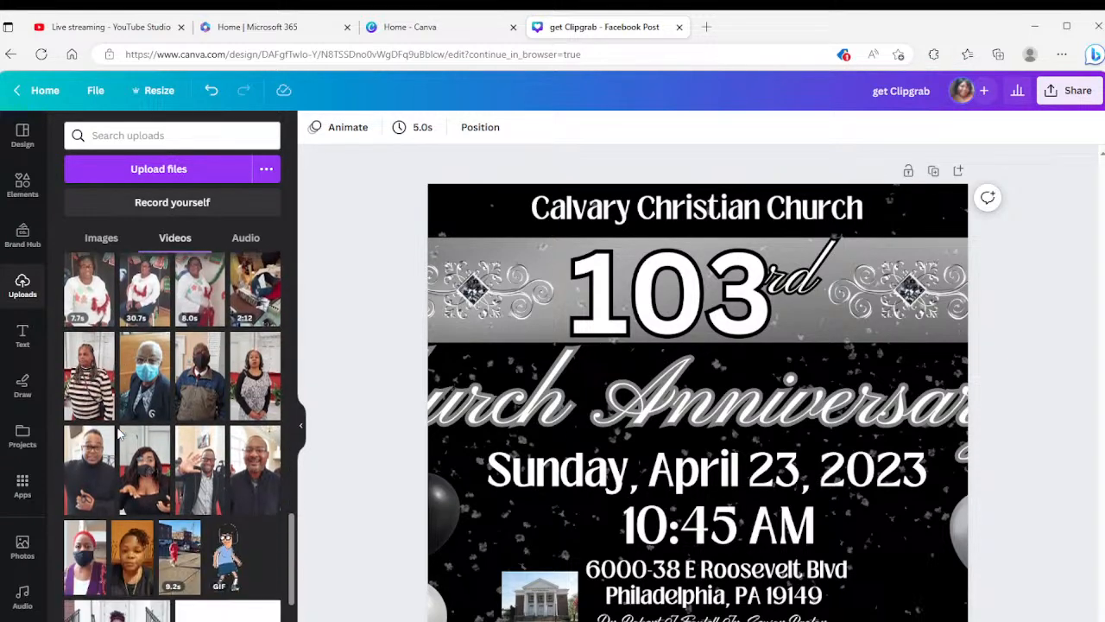
{"action": "scroll", "coordinate": [118, 433], "scroll_direction": "down", "scroll_amount": 4}
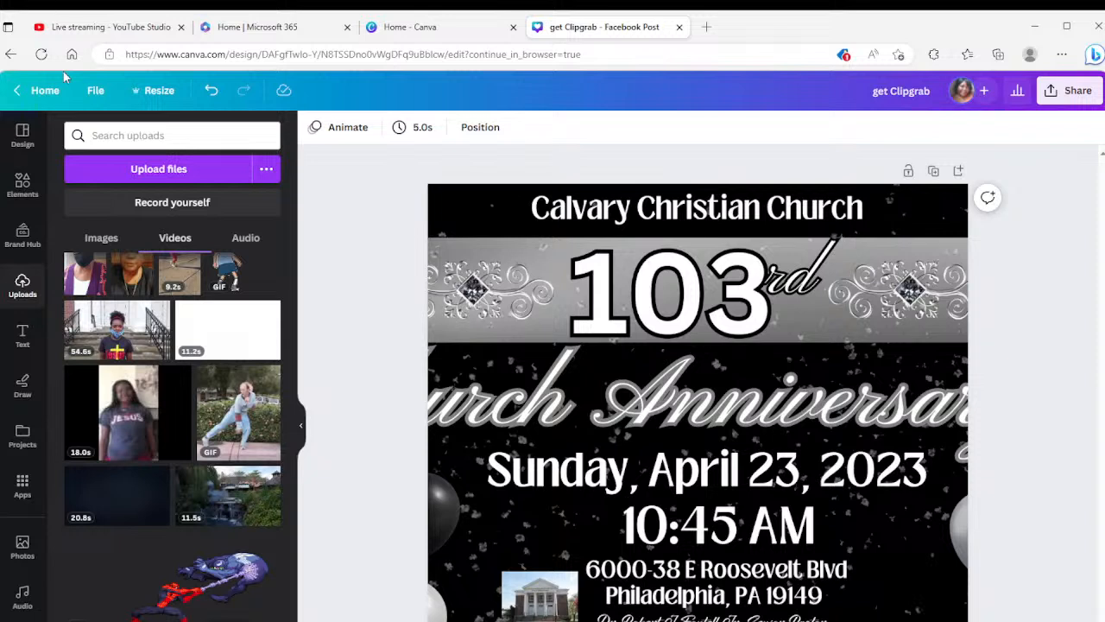
{"action": "left_click", "coordinate": [129, 33]}
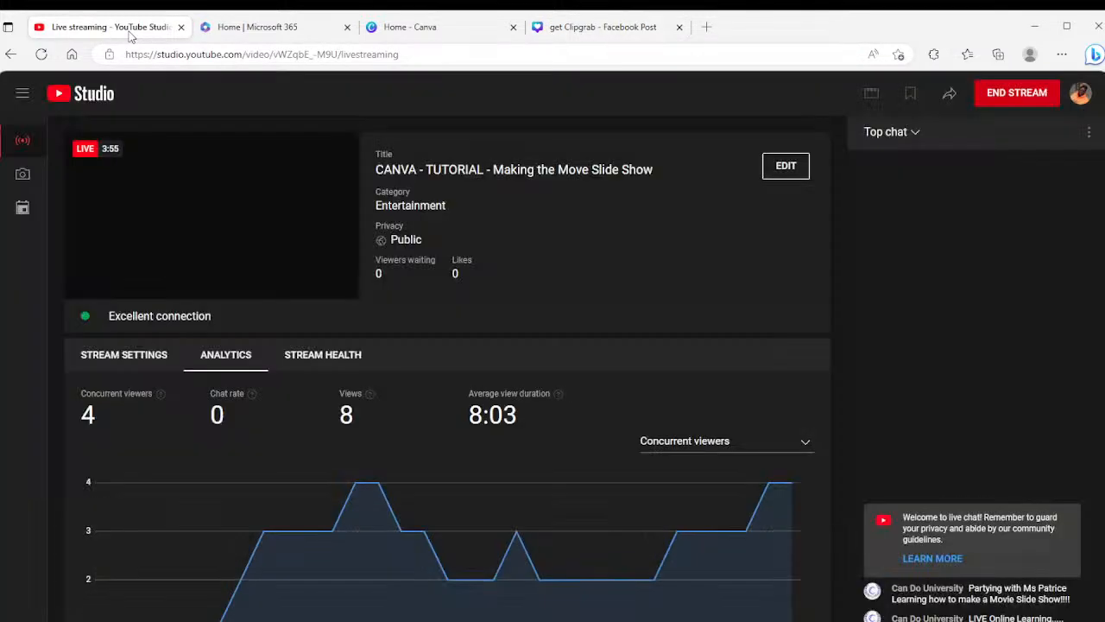
{"action": "left_click", "coordinate": [603, 26]}
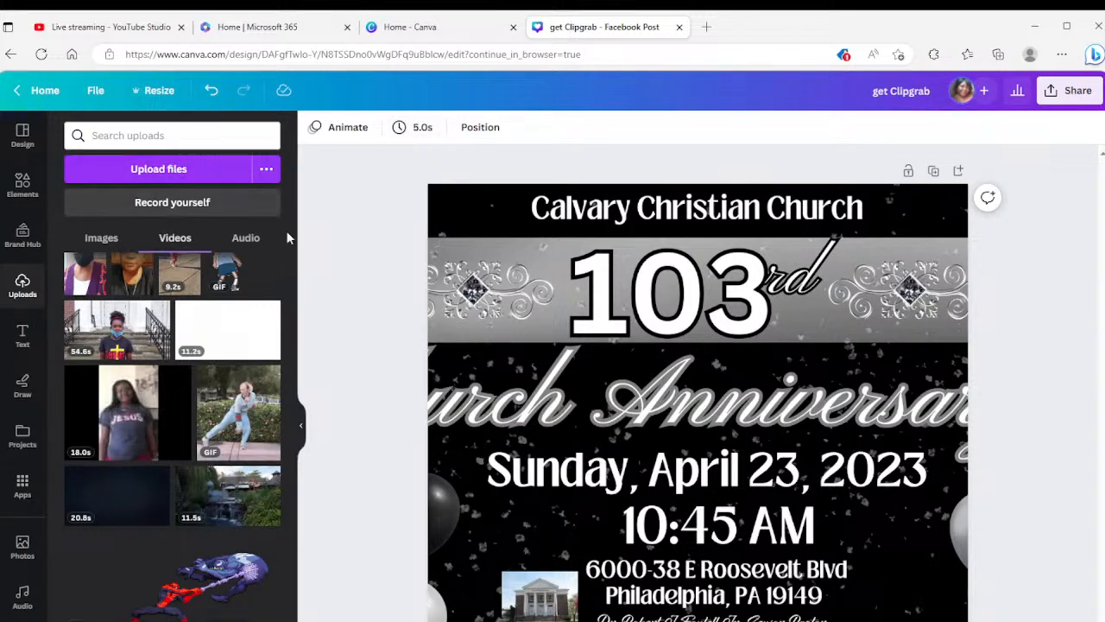
Step: Close the anniversary design and browse down and back up the Canva home page
{"action": "left_click", "coordinate": [678, 28]}
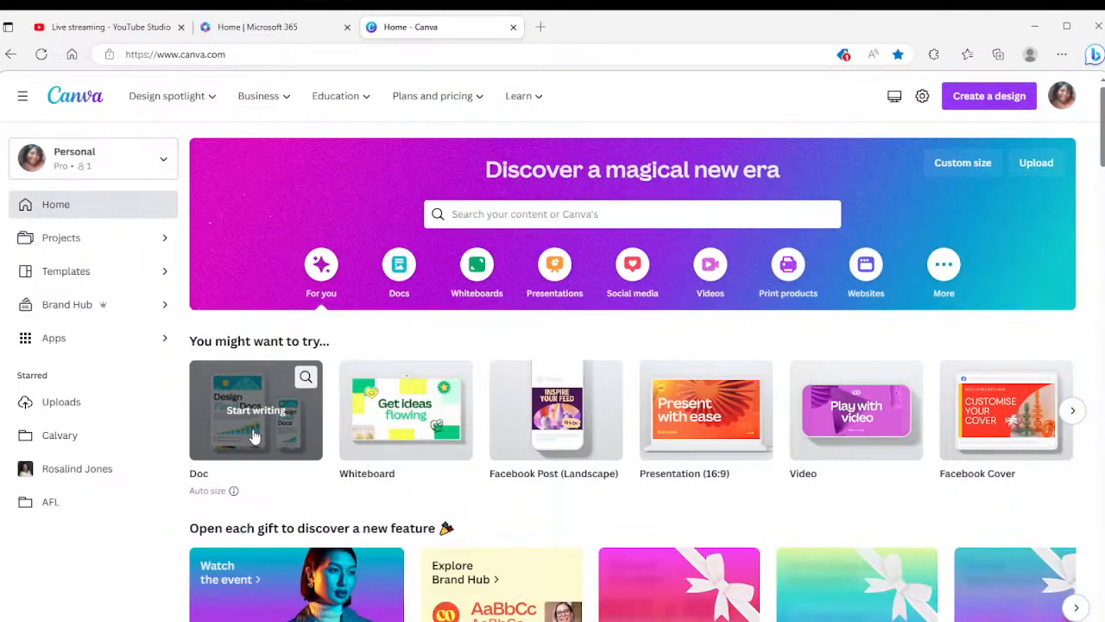
{"action": "scroll", "coordinate": [255, 437], "scroll_direction": "down", "scroll_amount": 2}
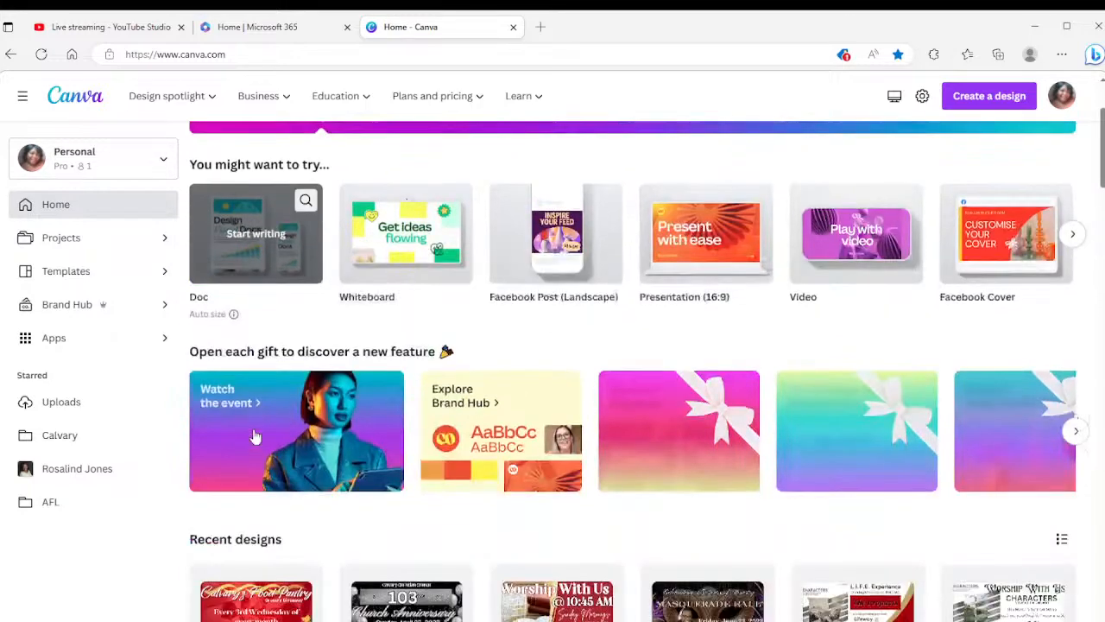
{"action": "scroll", "coordinate": [255, 437], "scroll_direction": "down", "scroll_amount": 1}
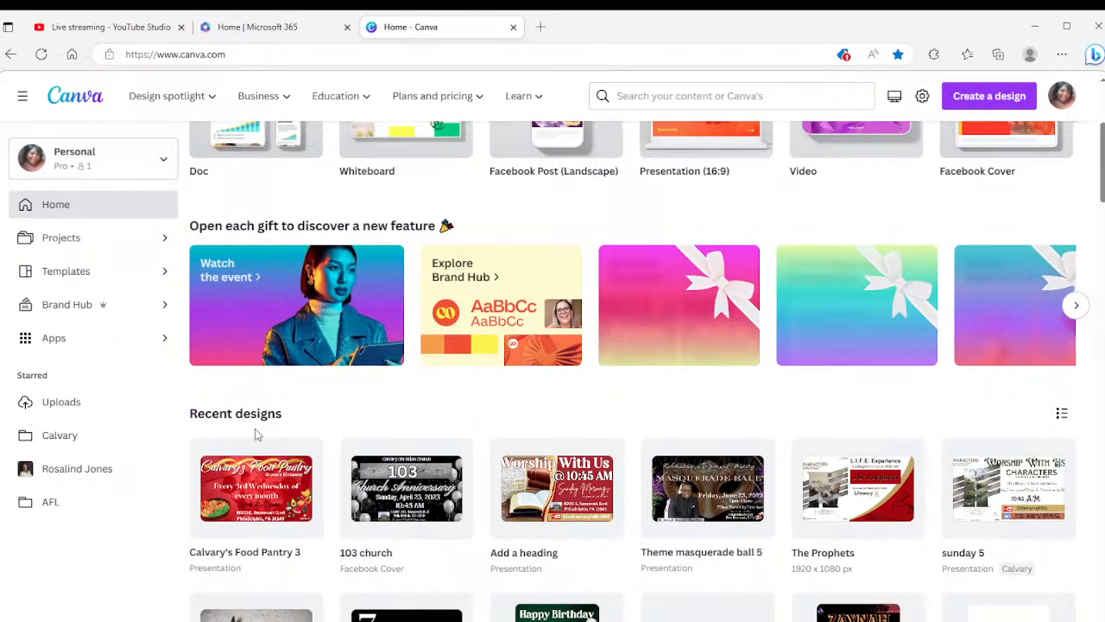
{"action": "scroll", "coordinate": [255, 434], "scroll_direction": "down", "scroll_amount": 2}
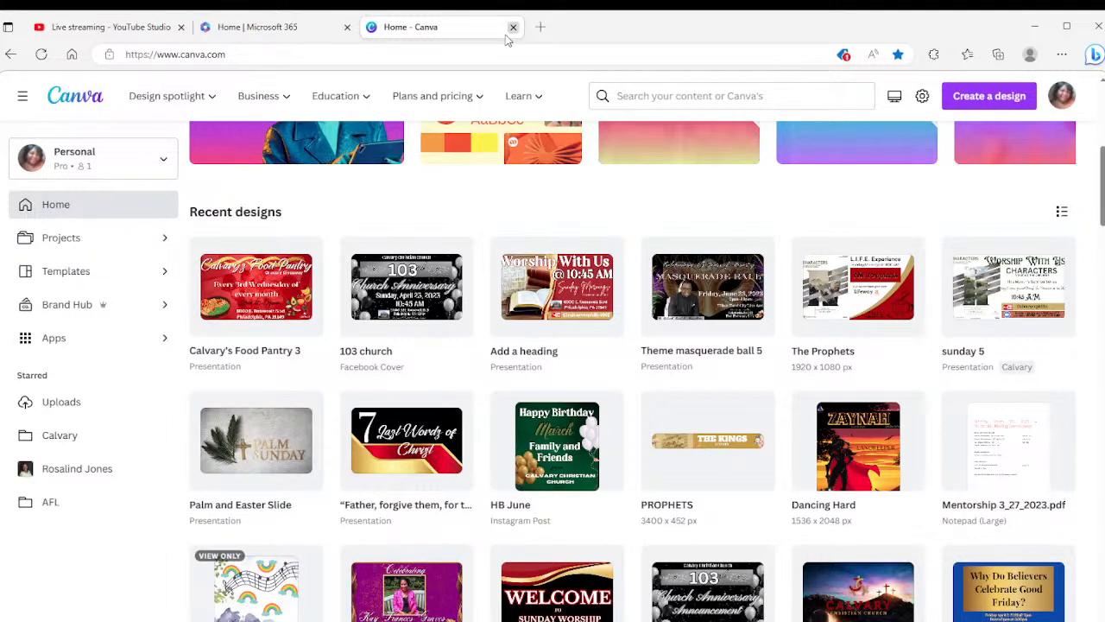
{"action": "scroll", "coordinate": [774, 444], "scroll_direction": "up", "scroll_amount": 4}
{"action": "scroll", "coordinate": [775, 444], "scroll_direction": "up", "scroll_amount": 2}
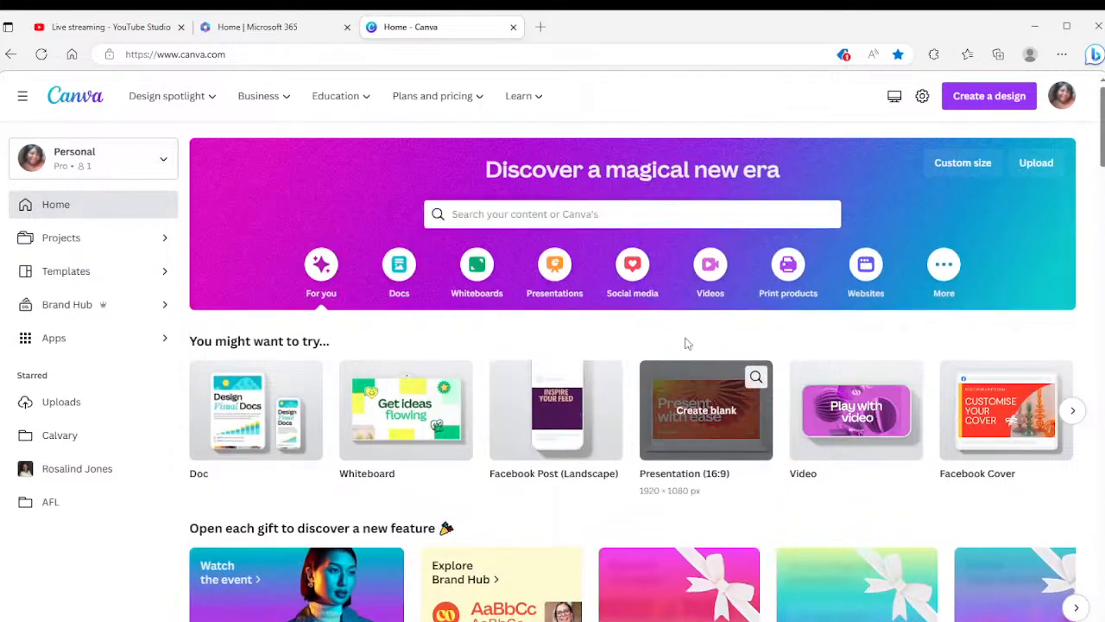
Step: Start a Canva search, then bring up YouTube Studio's End Stream confirmation for the live tutorial
{"action": "left_click", "coordinate": [637, 211]}
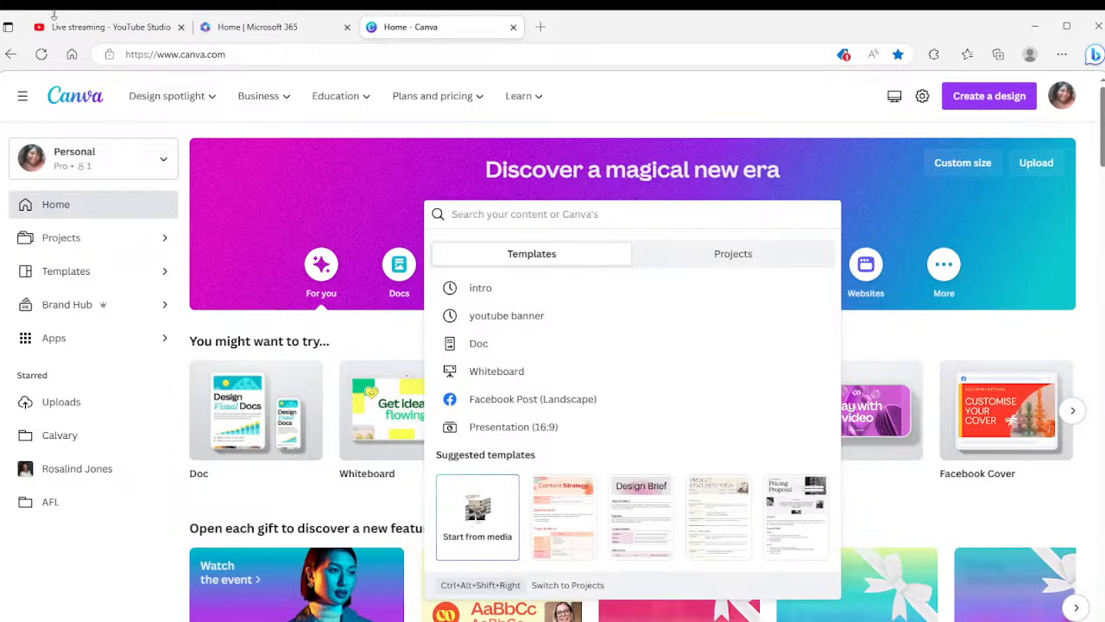
{"action": "left_click", "coordinate": [104, 27]}
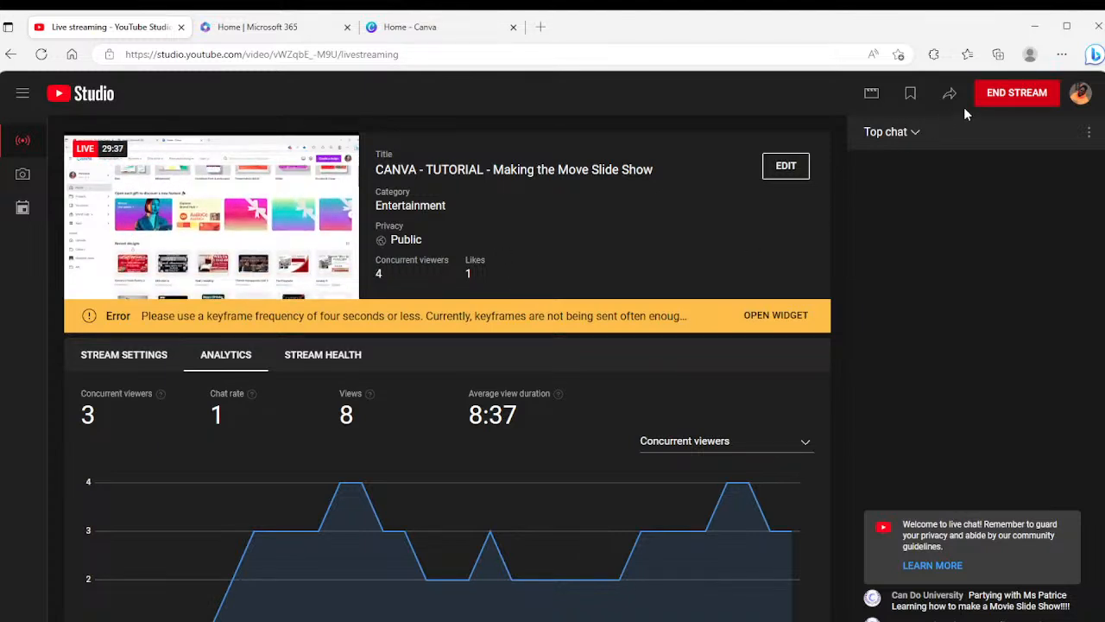
{"action": "left_click", "coordinate": [1002, 93]}
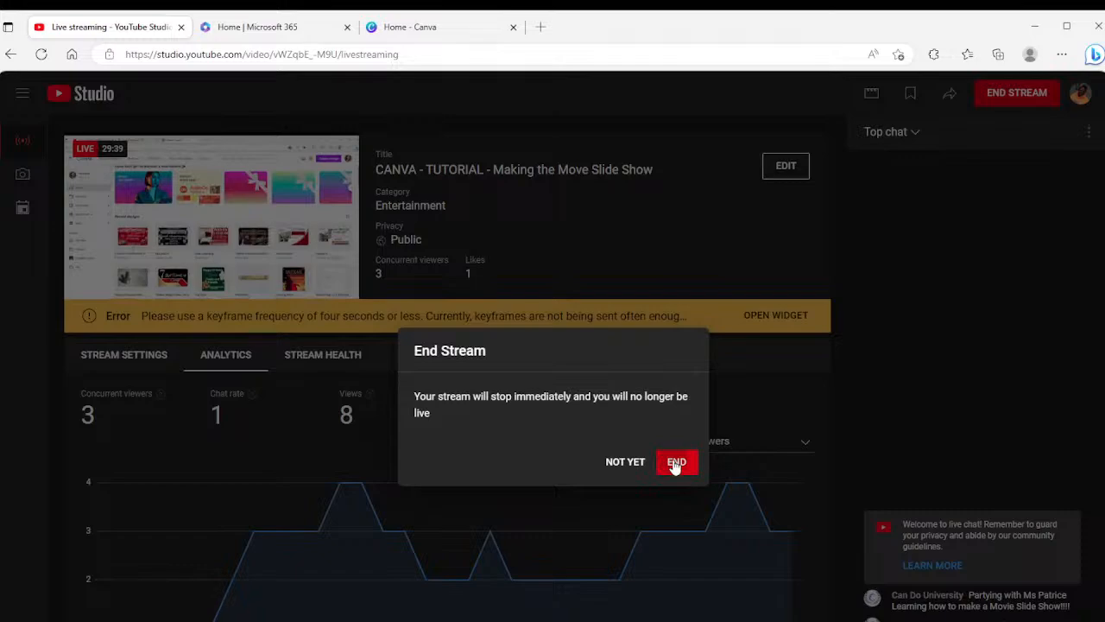